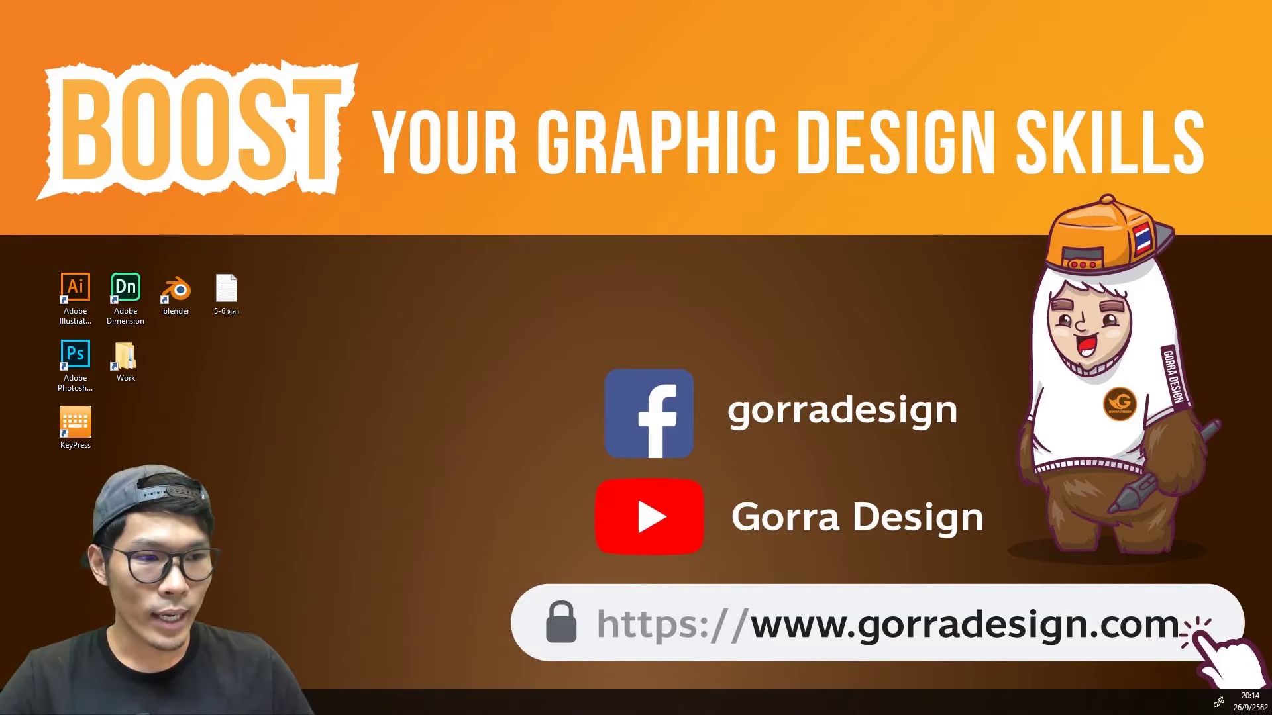
Launch Adobe Illustrator 2019 from its desktop shortcut and wait for the Home screen.
{"action": "left_click", "coordinate": [76, 294]}
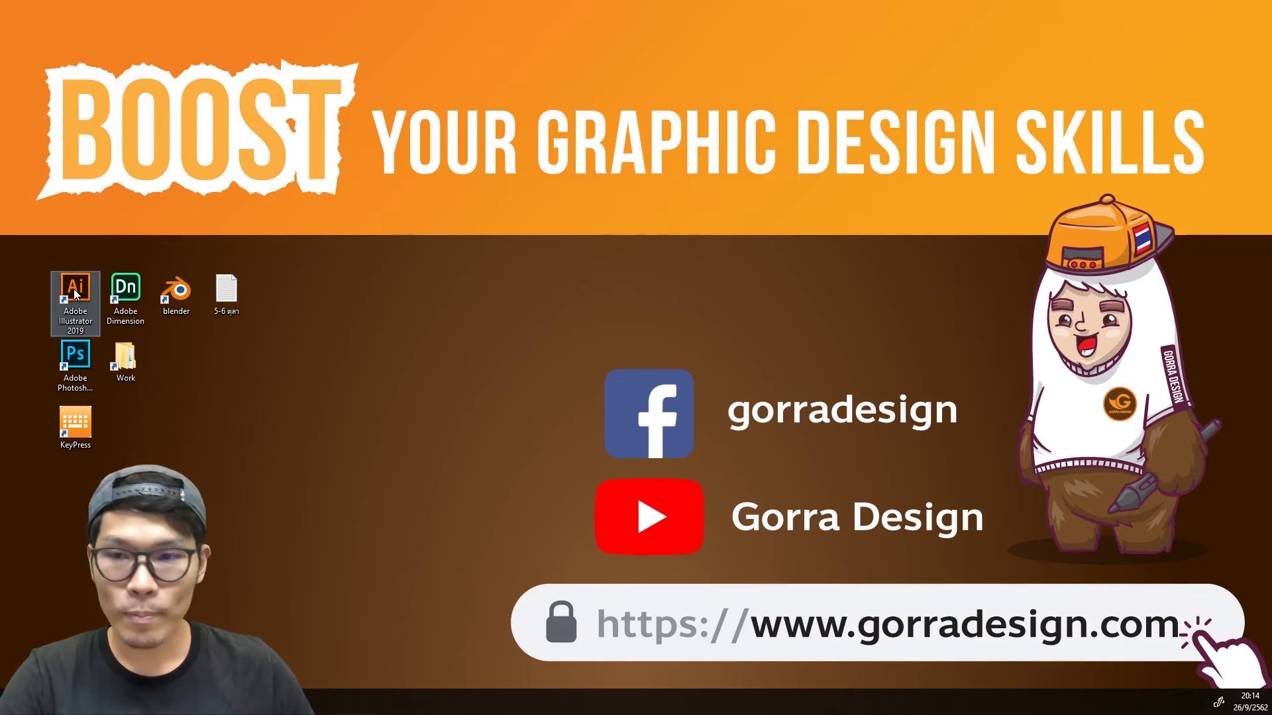
{"action": "left_click", "coordinate": [441, 270]}
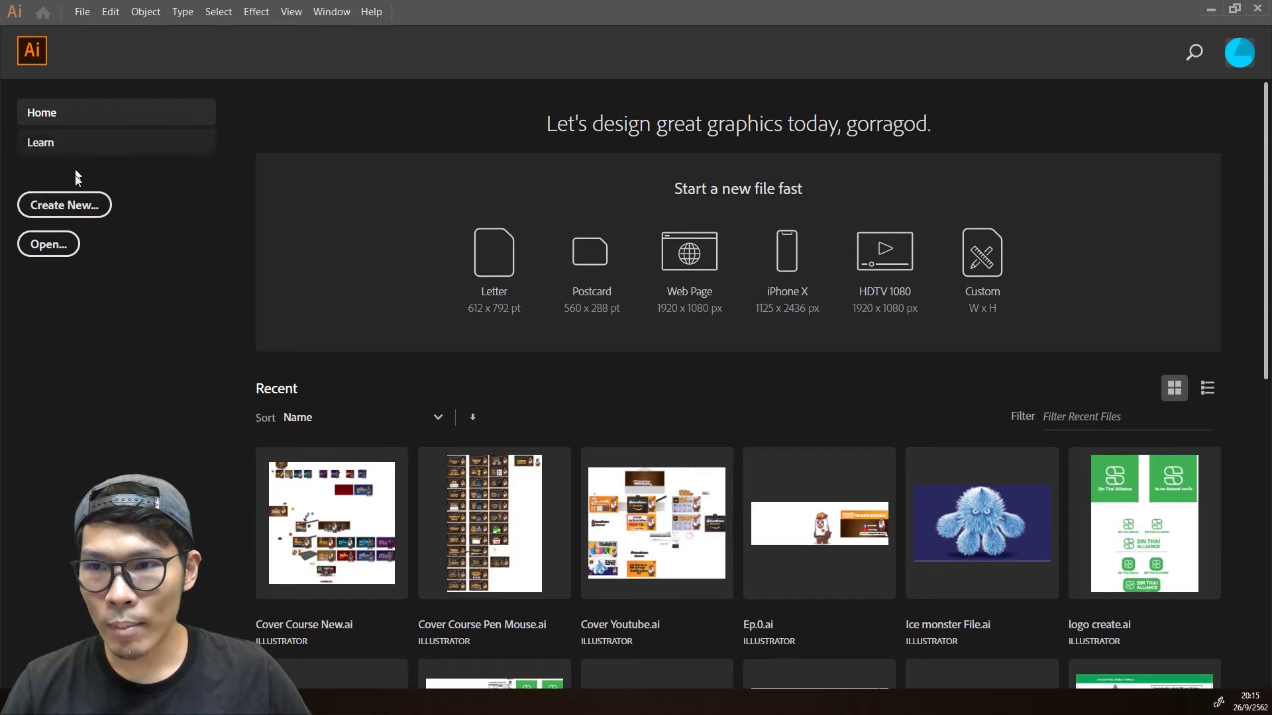
Bring up the New Document dialog with Create New and move it into view.
{"action": "left_click", "coordinate": [83, 12]}
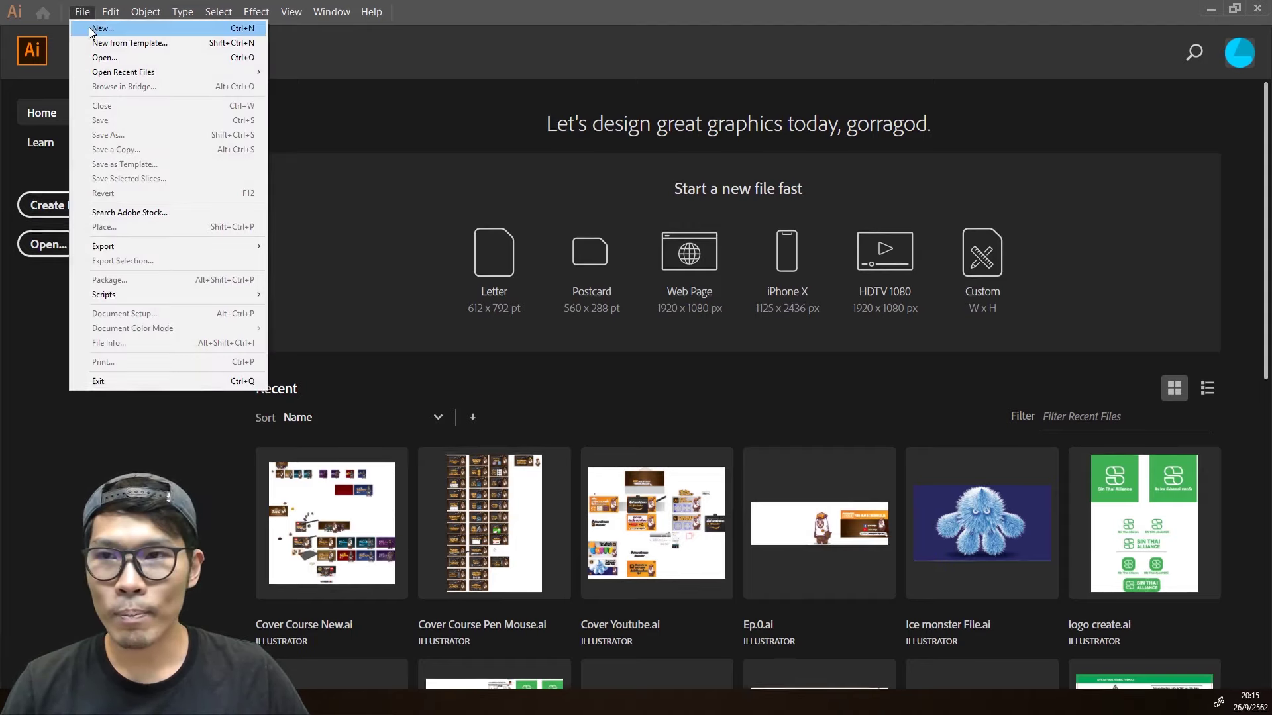
{"action": "left_click", "coordinate": [82, 12]}
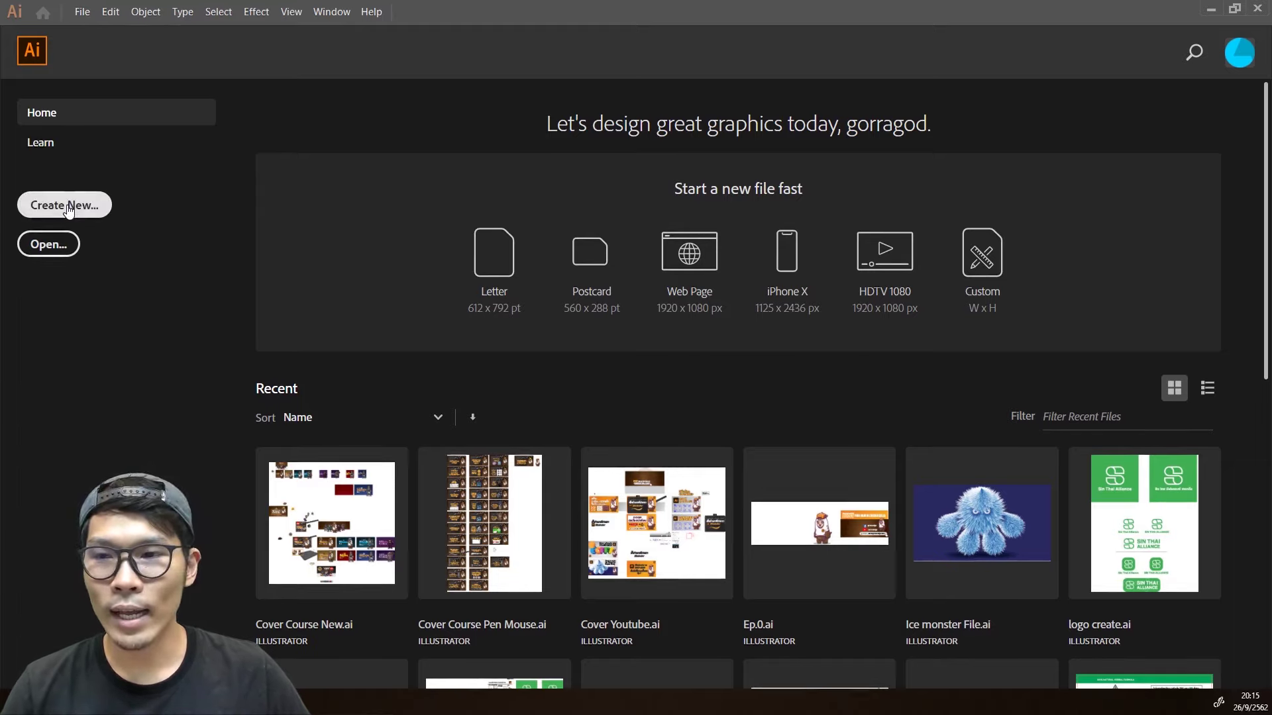
{"action": "left_click", "coordinate": [89, 211]}
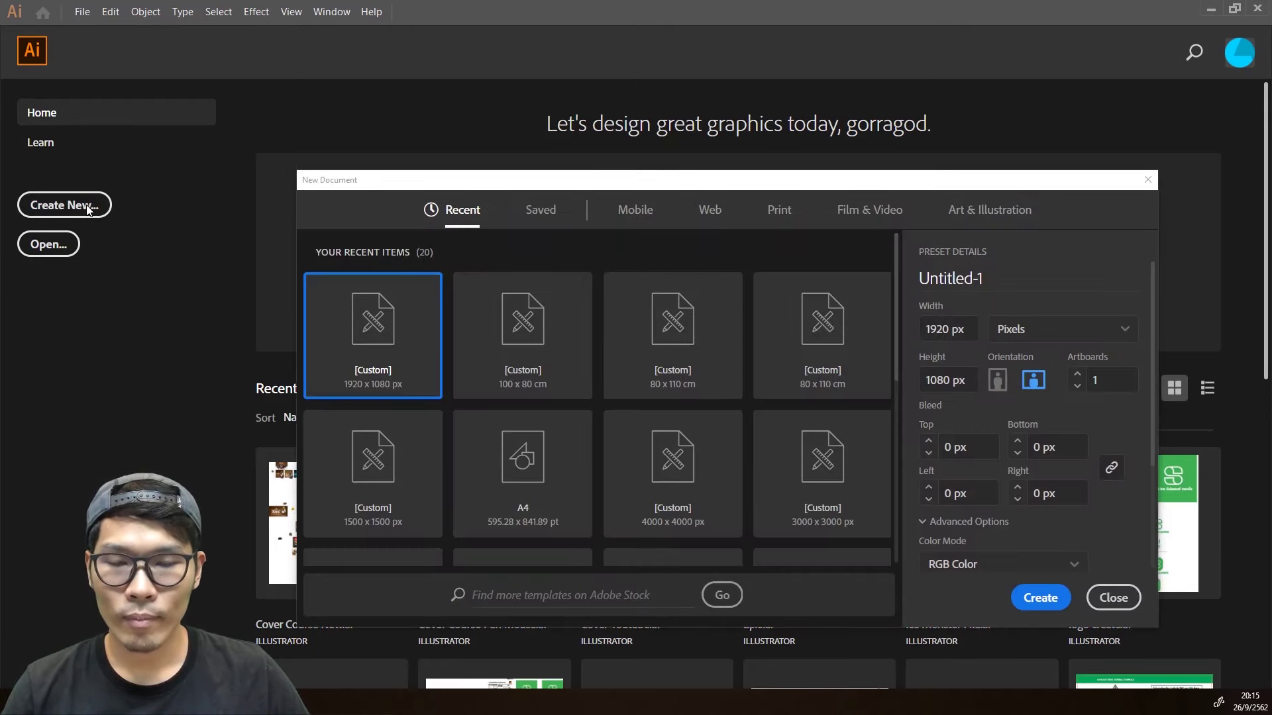
{"action": "left_click_drag", "start_coordinate": [619, 182], "coordinate": [601, 119]}
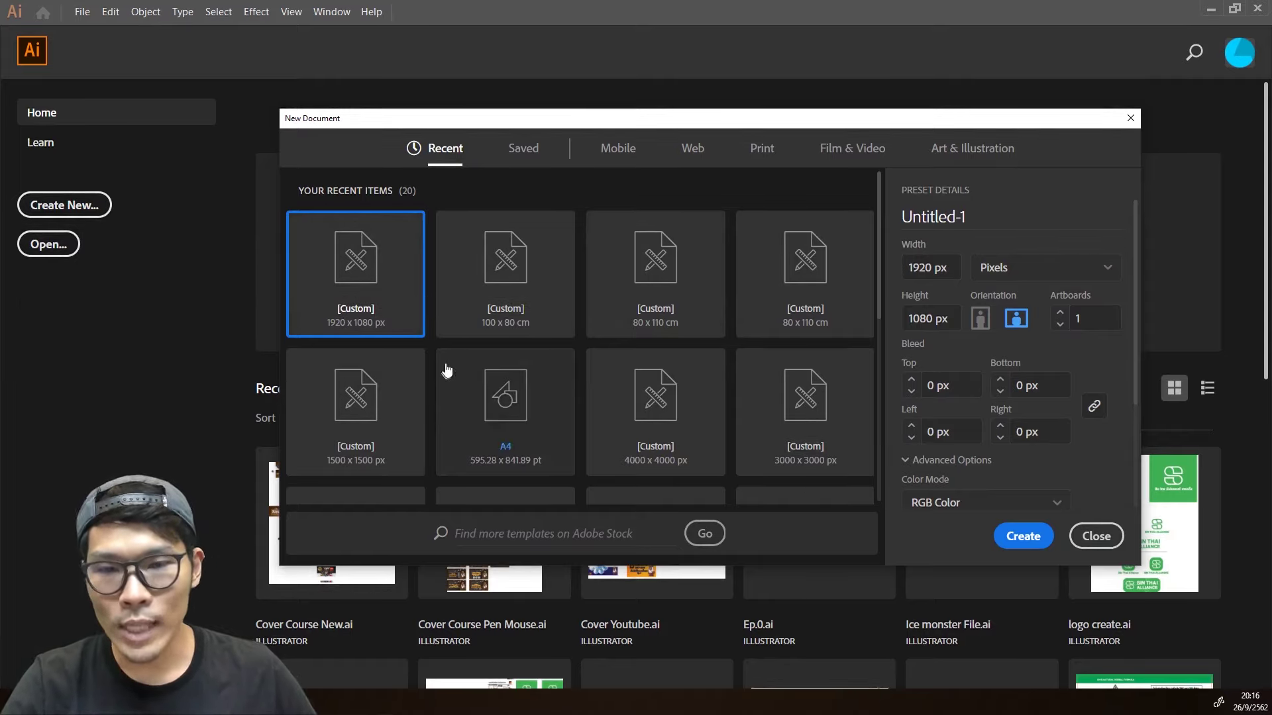
Browse all the Mobile size presets, then the Web presets, in the New Document dialog.
{"action": "left_click", "coordinate": [524, 158]}
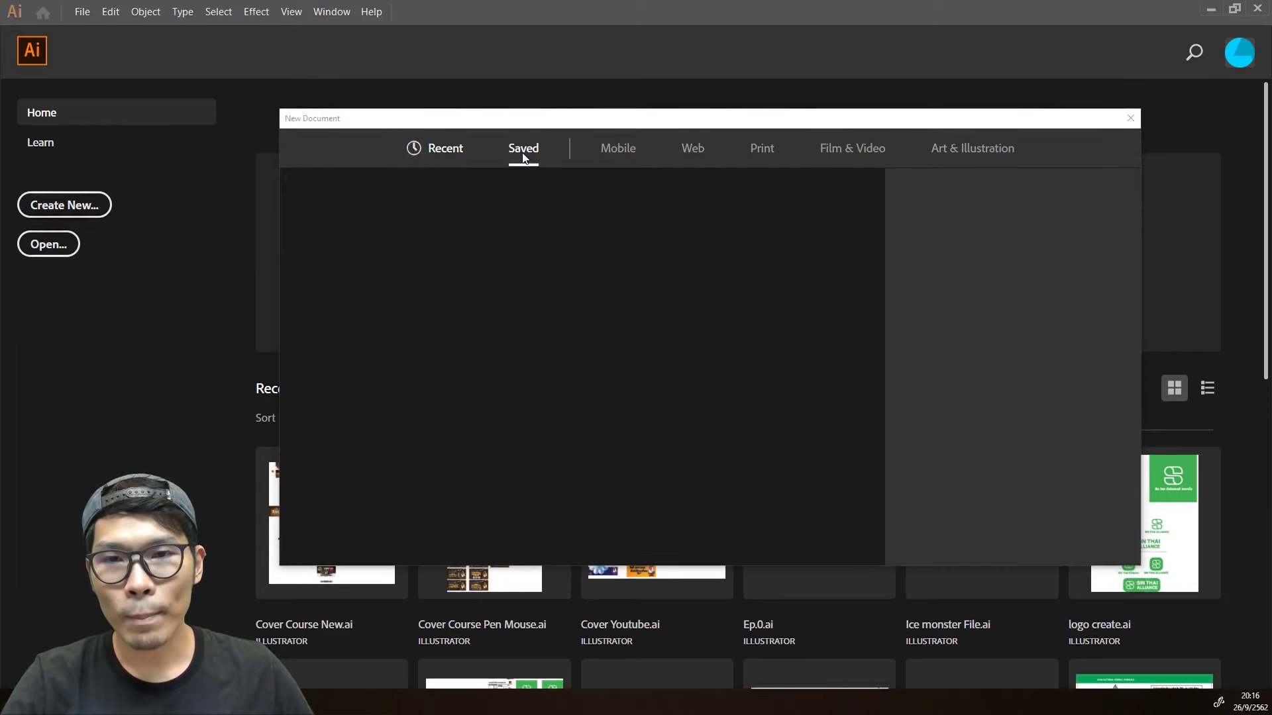
{"action": "left_click", "coordinate": [632, 156]}
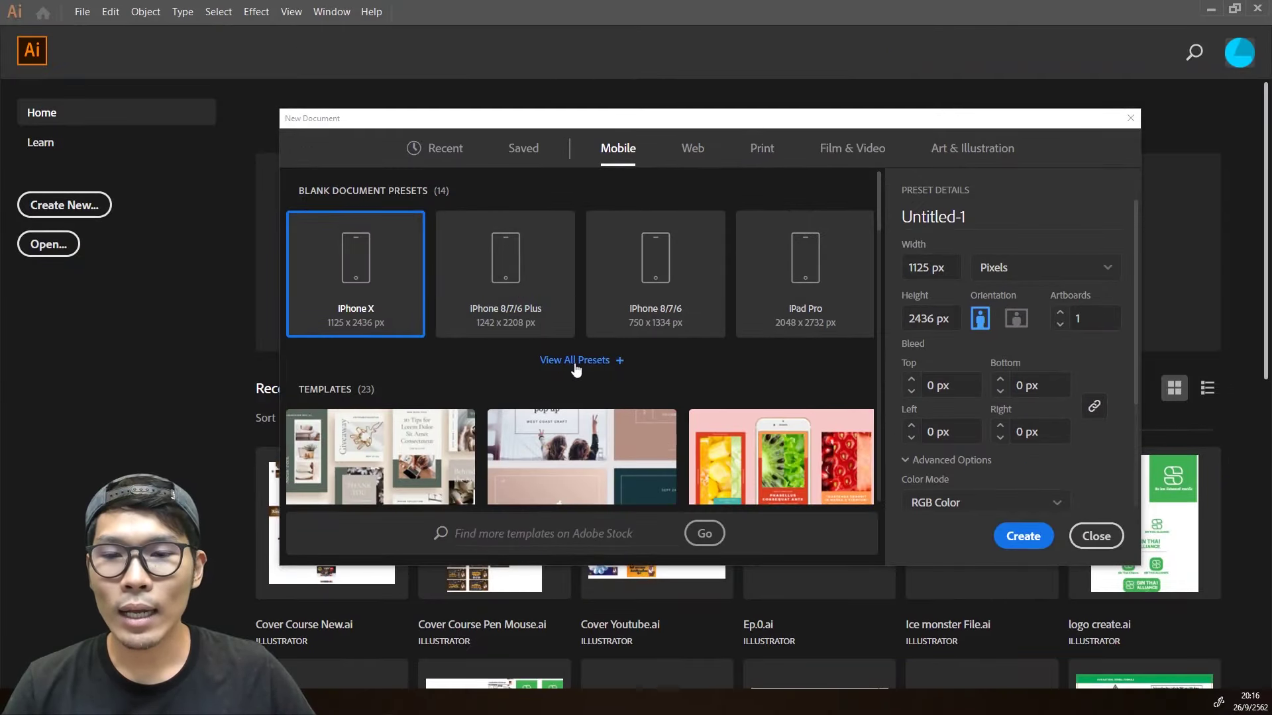
{"action": "left_click", "coordinate": [575, 361]}
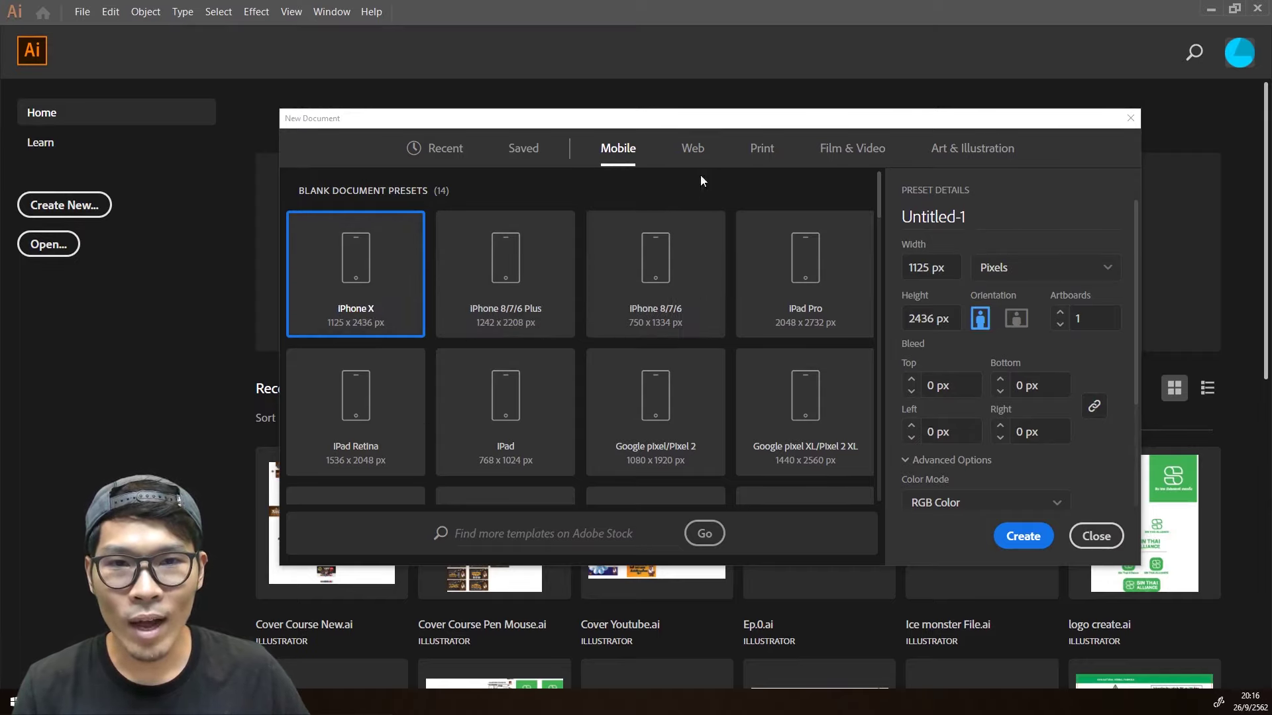
{"action": "left_click", "coordinate": [695, 154]}
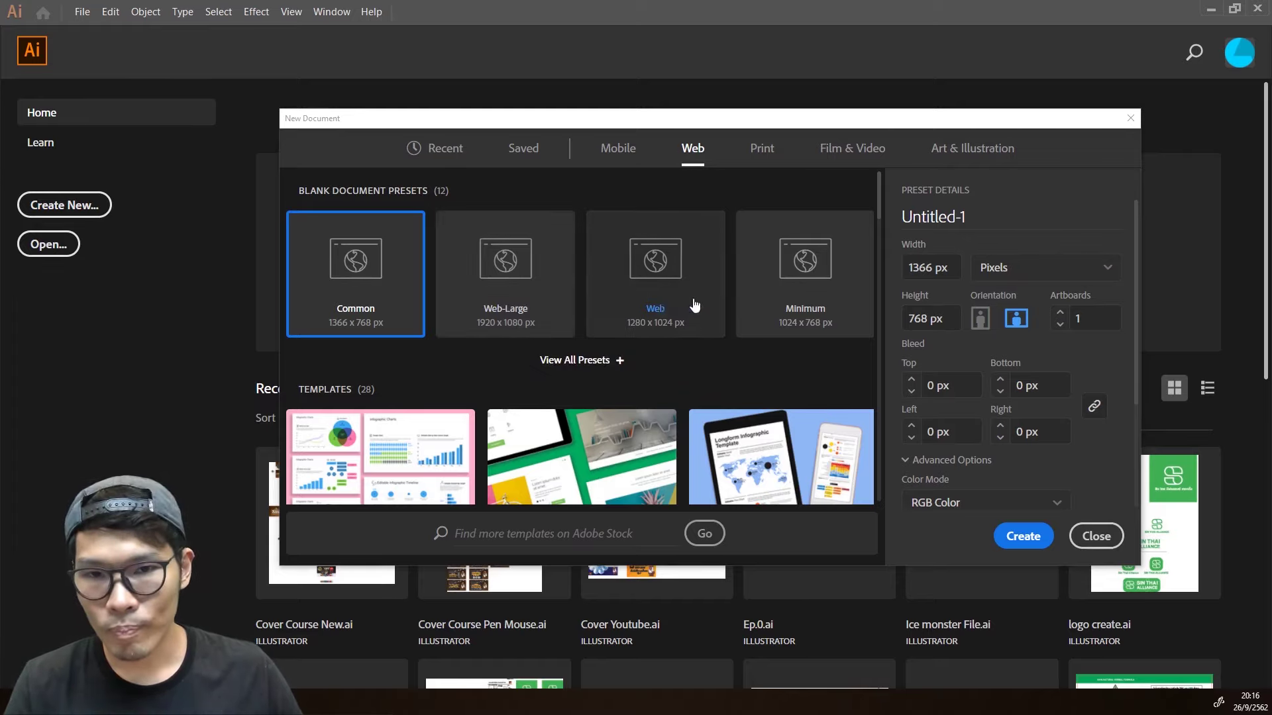
Select the A4 preset from the full list of Print presets.
{"action": "left_click", "coordinate": [760, 155]}
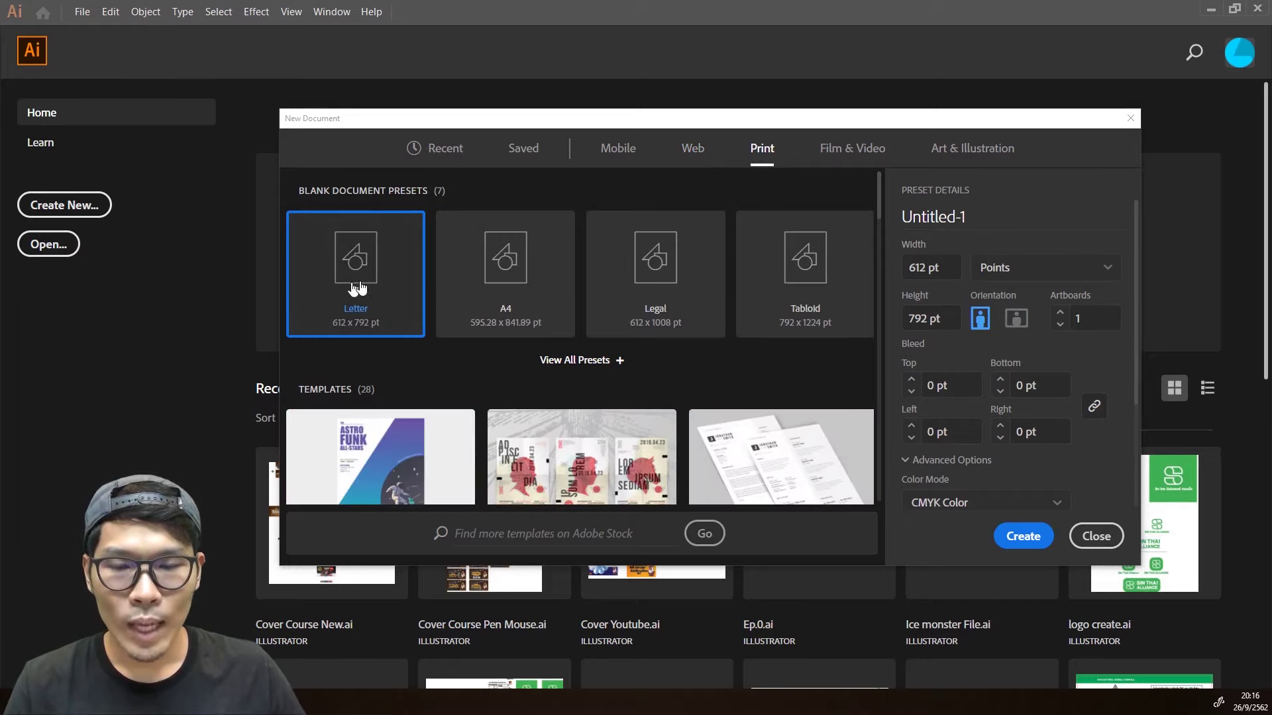
{"action": "left_click", "coordinate": [583, 361]}
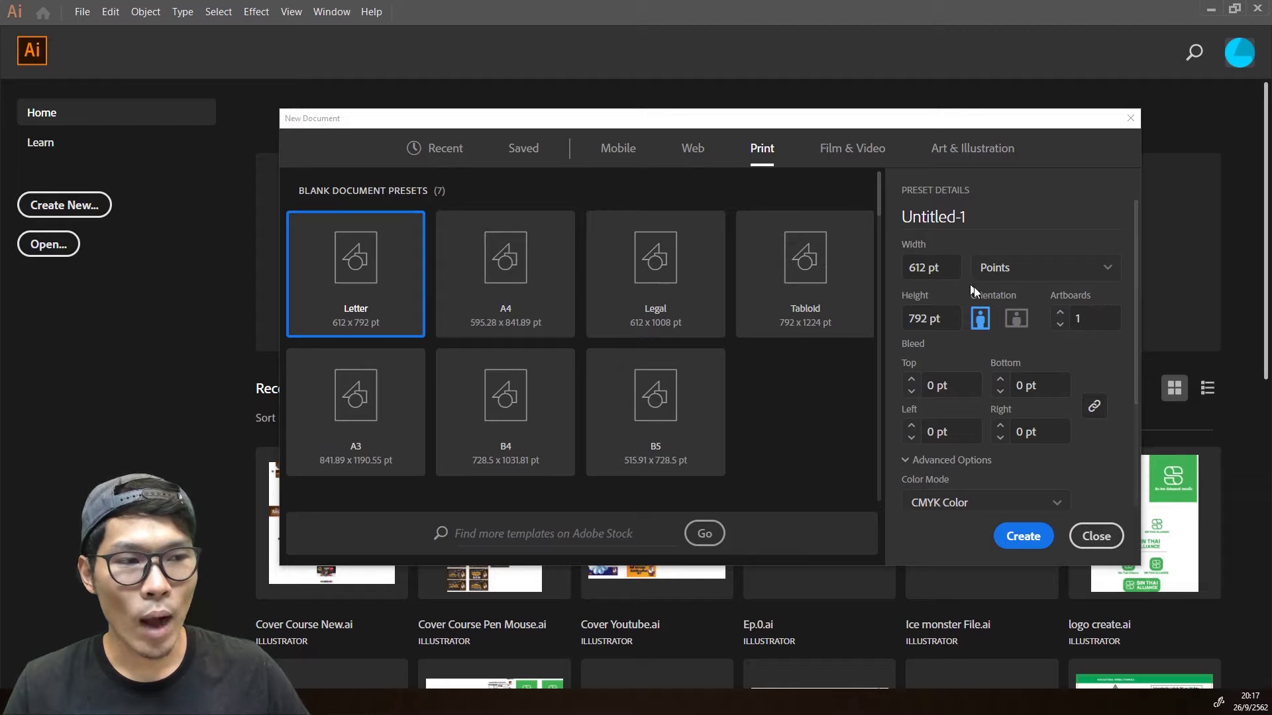
{"action": "left_click", "coordinate": [551, 272]}
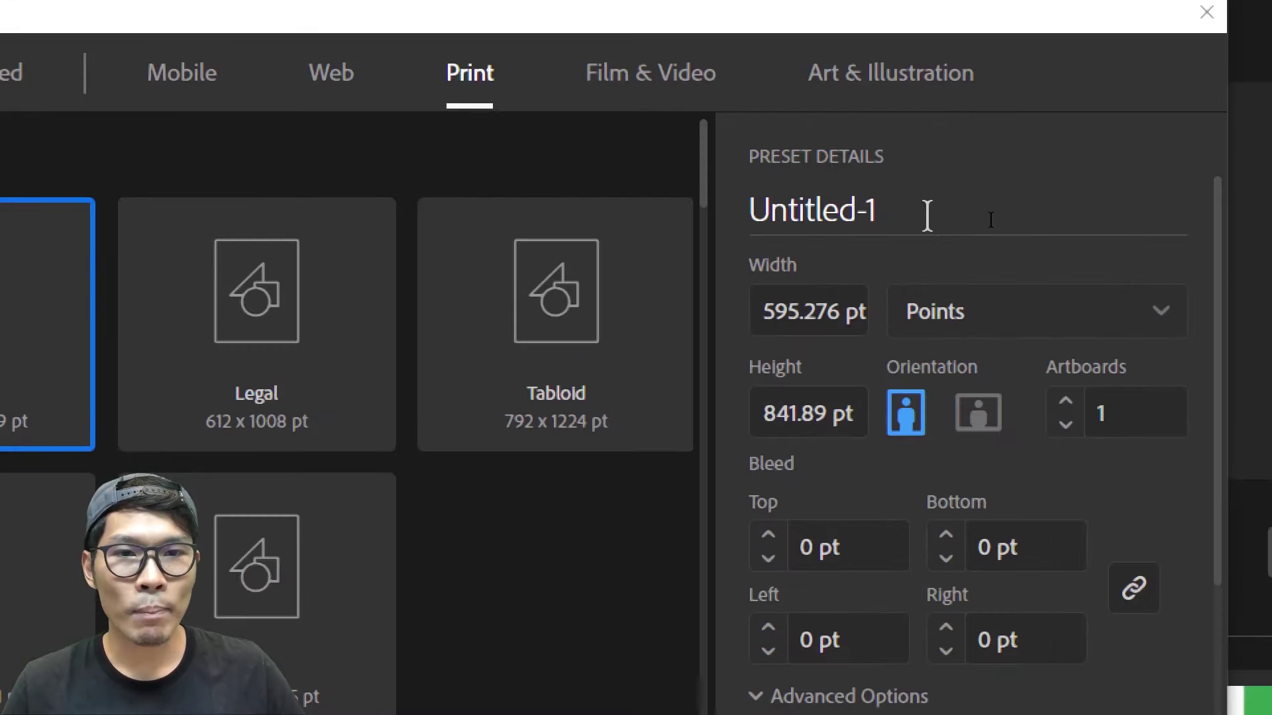
Replace the Untitled-1 name with 'Poster' and look through the units list.
{"action": "left_click_drag", "start_coordinate": [927, 216], "coordinate": [748, 210]}
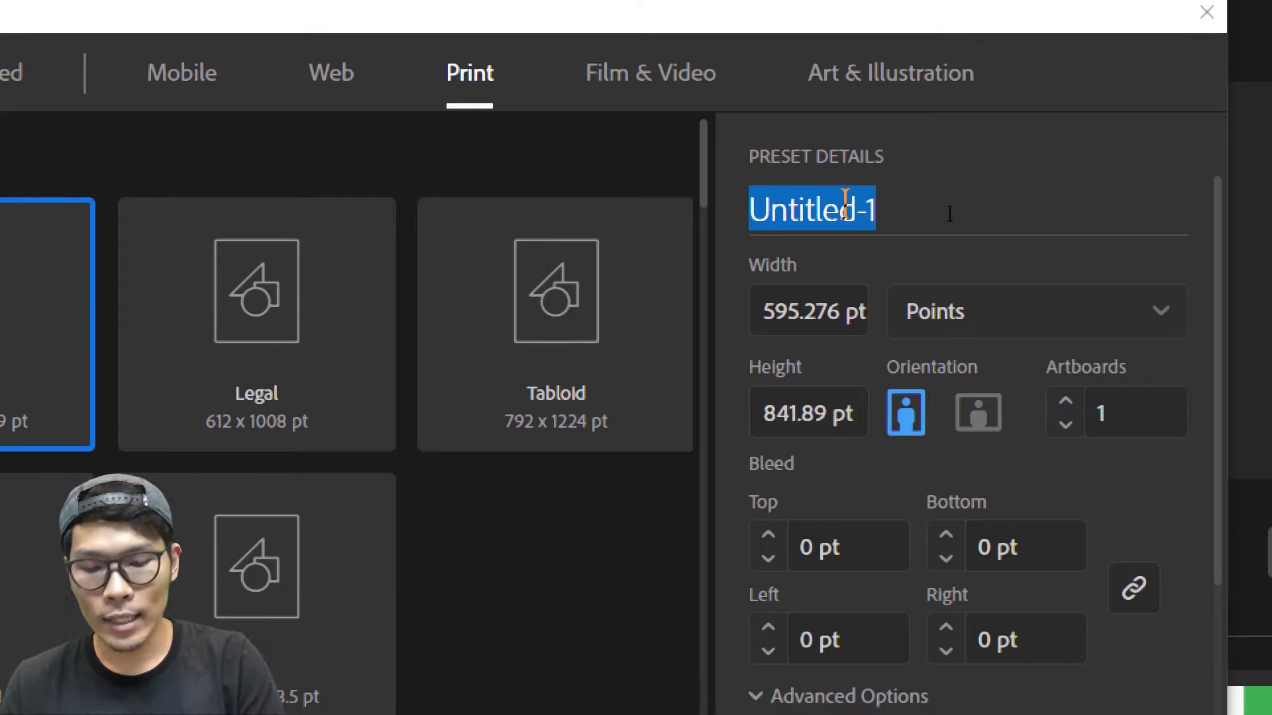
{"action": "type", "text": "Po"}
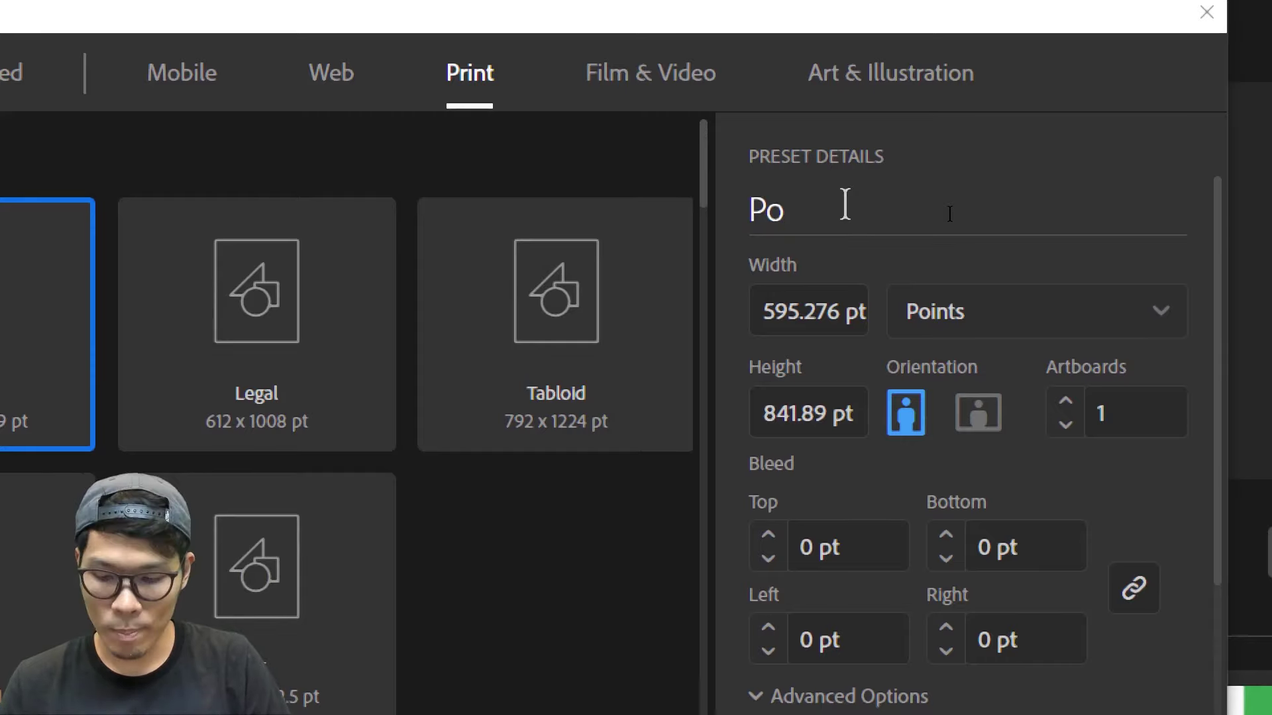
{"action": "type", "text": "ster"}
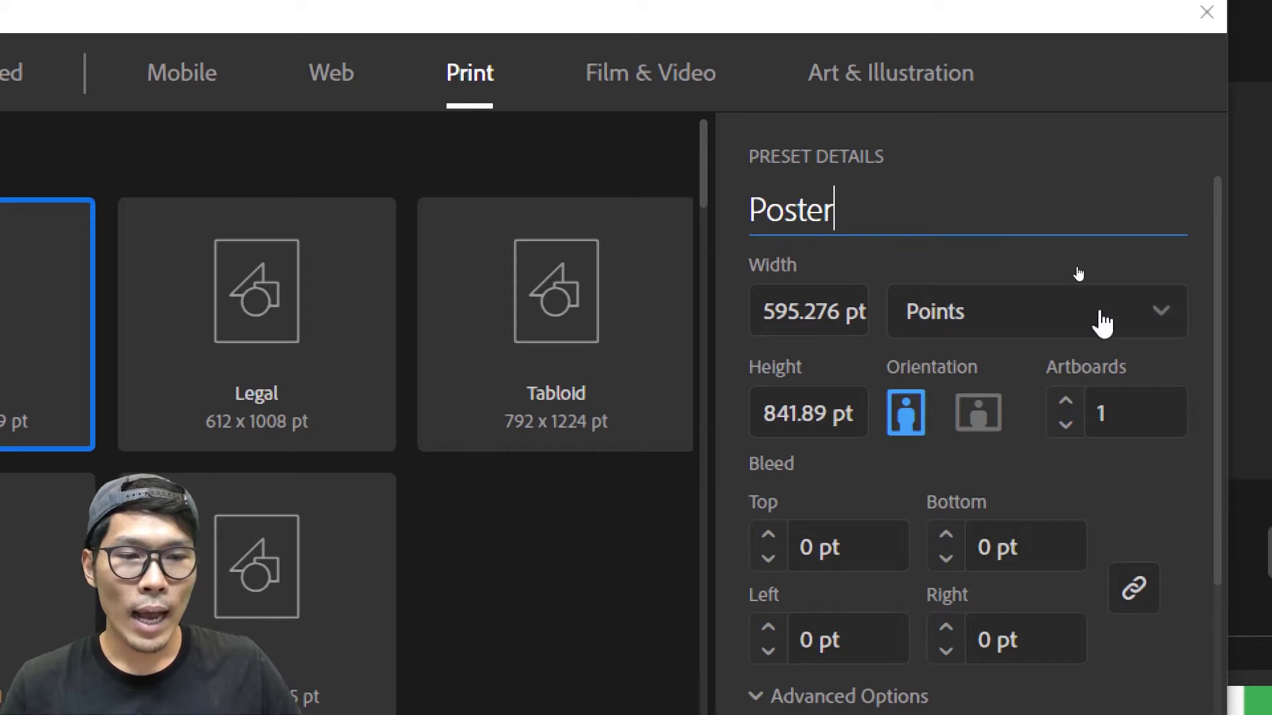
{"action": "left_click", "coordinate": [1130, 321]}
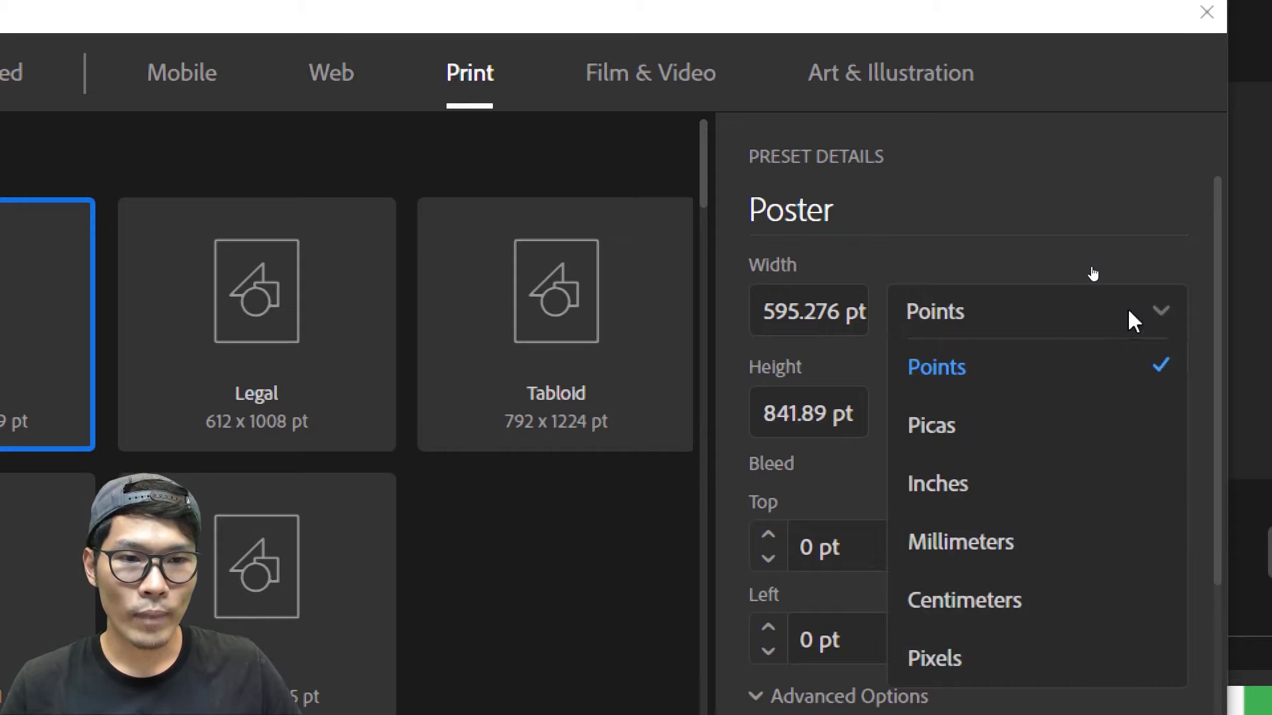
{"action": "left_click", "coordinate": [1128, 311]}
{"action": "left_click", "coordinate": [1127, 309]}
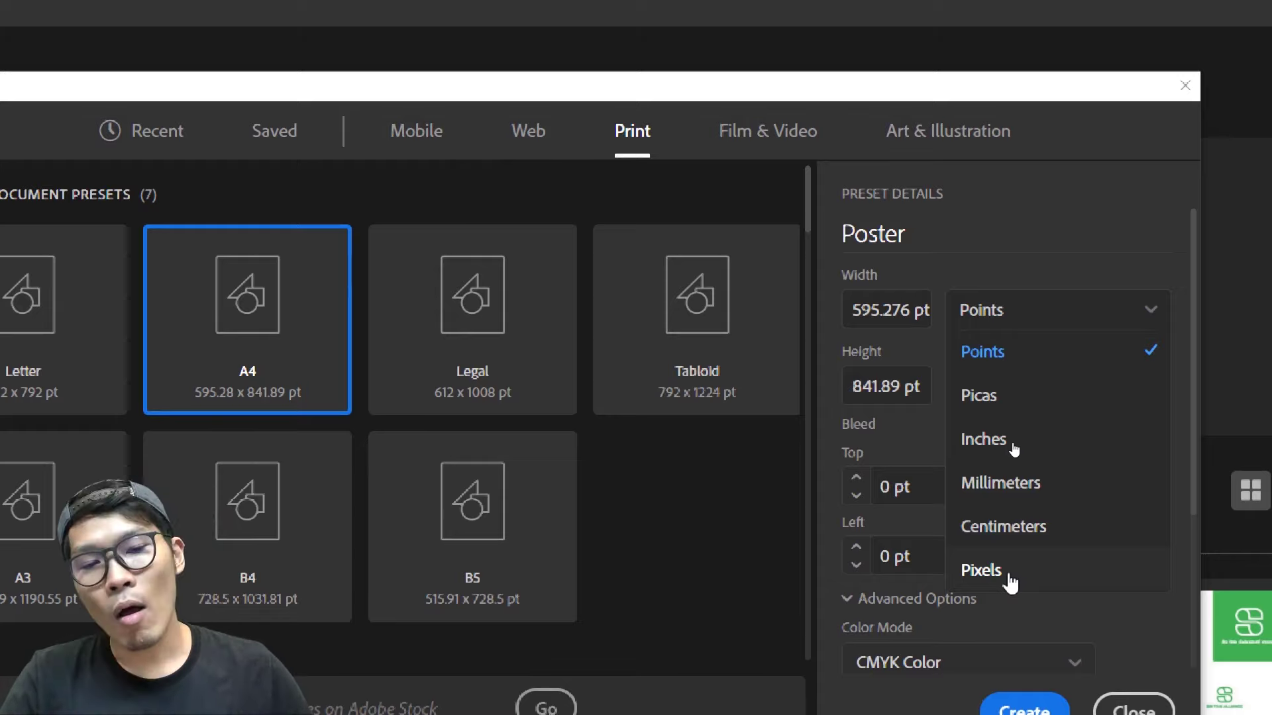
Use Centimeters and landscape orientation at 29.7 x 21 cm with 1 artboard.
{"action": "left_click", "coordinate": [1024, 525]}
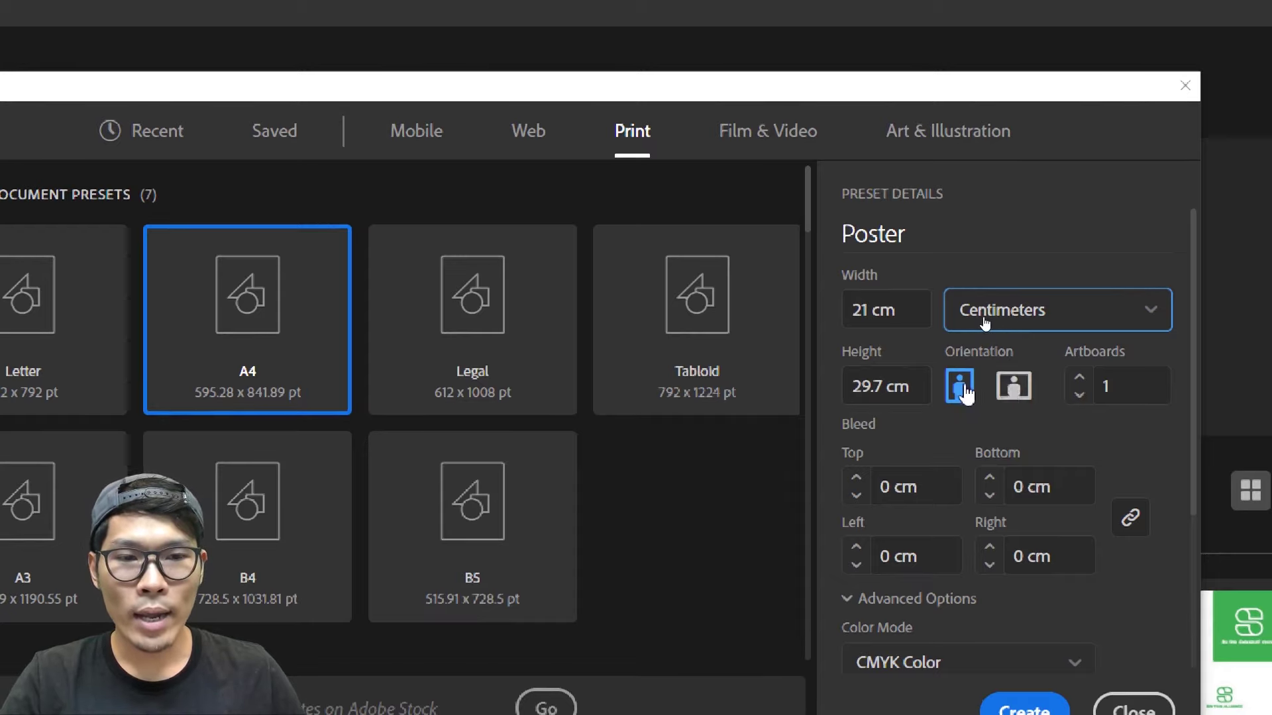
{"action": "left_click", "coordinate": [1013, 387]}
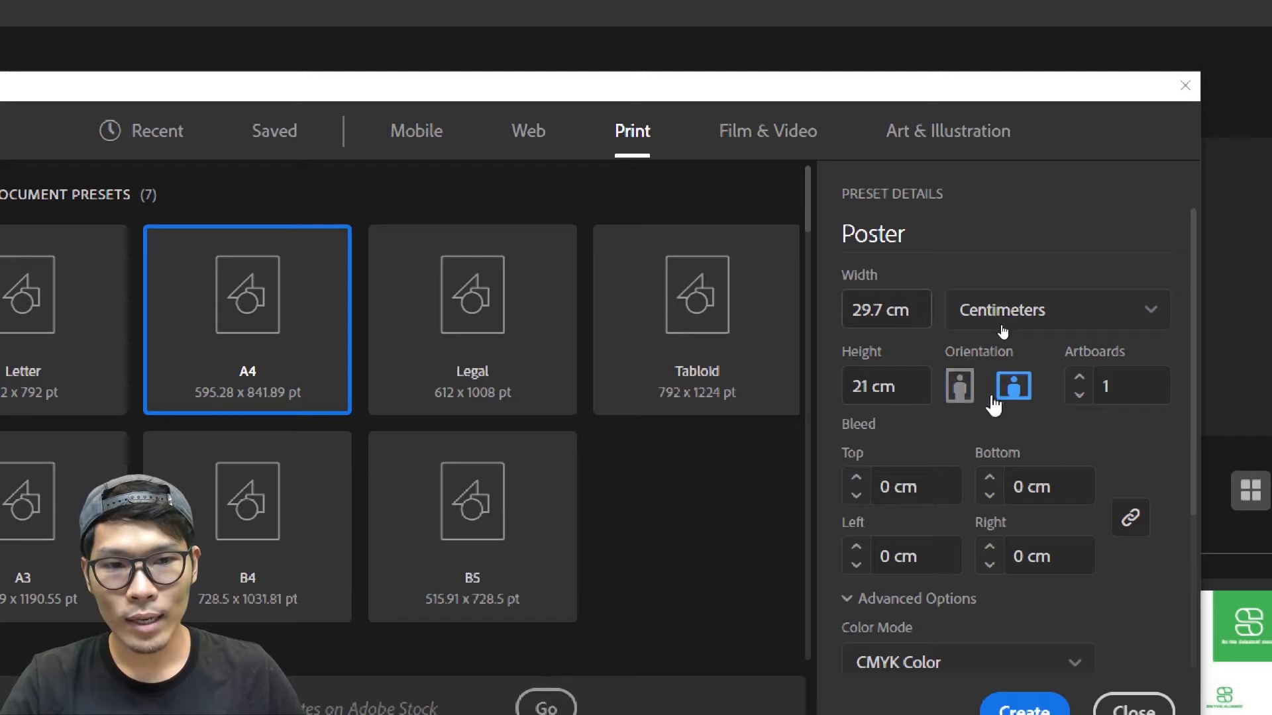
{"action": "left_click", "coordinate": [959, 385]}
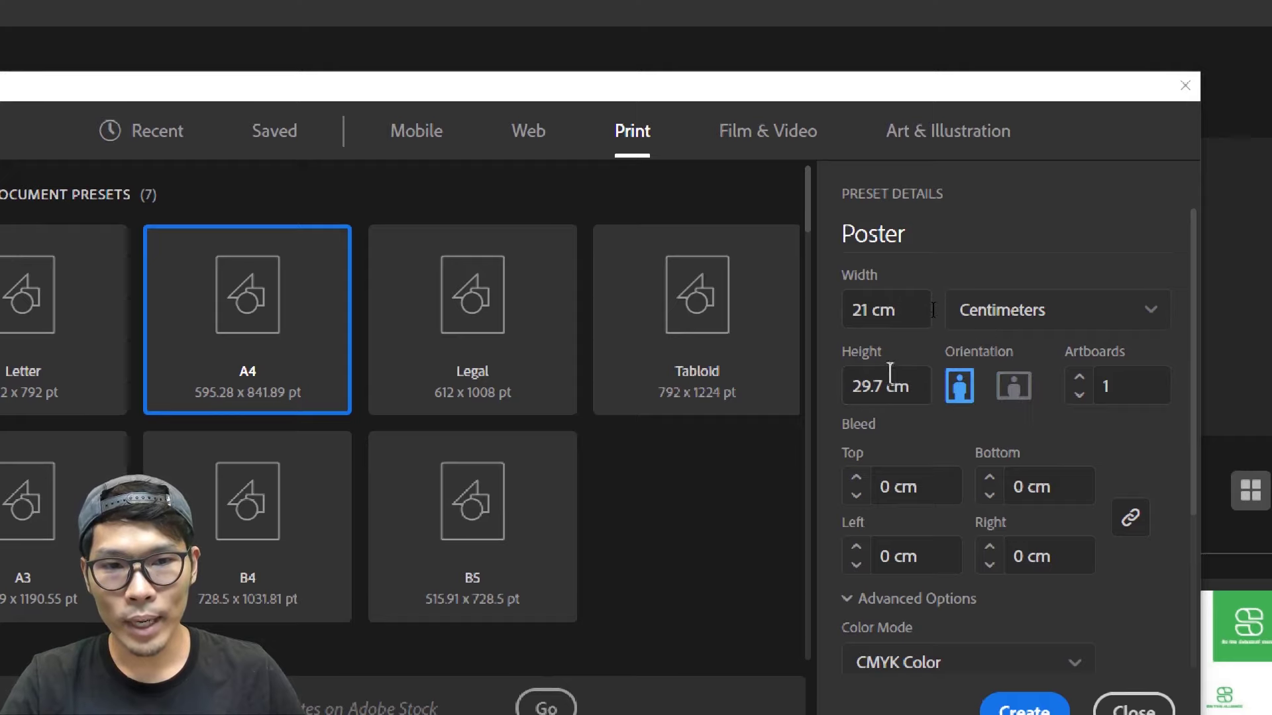
{"action": "left_click", "coordinate": [1013, 385]}
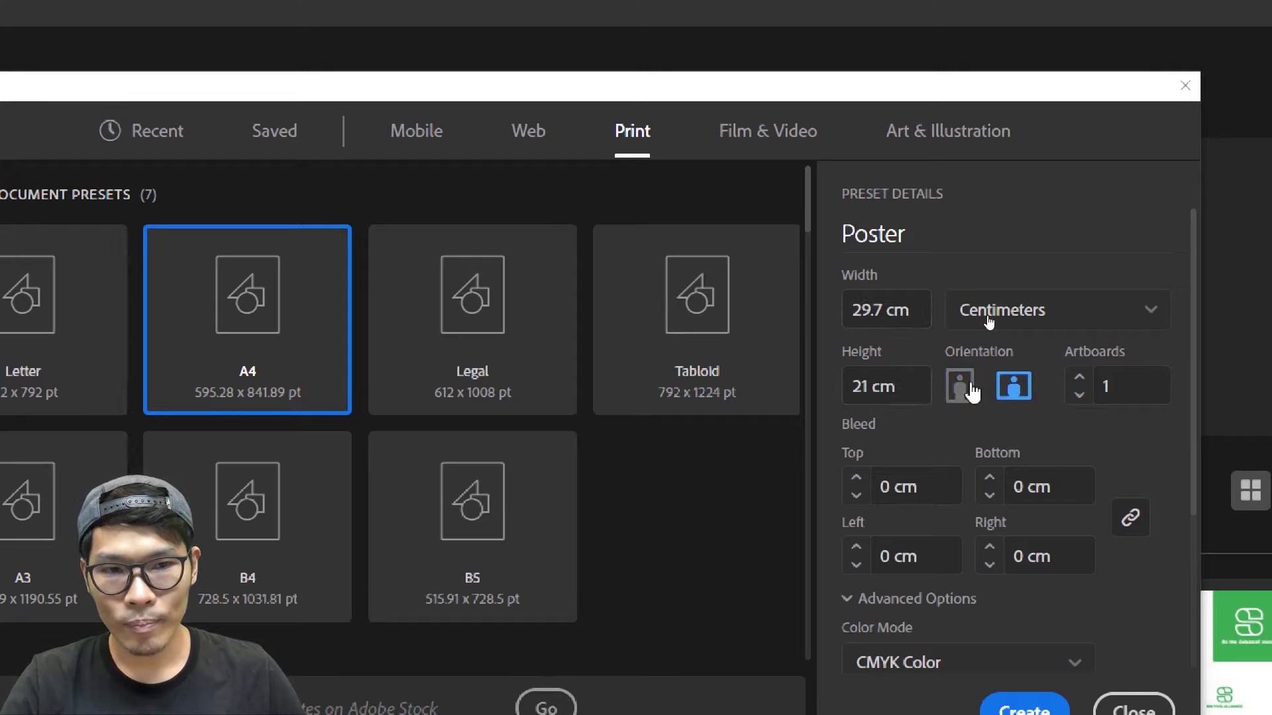
{"action": "left_click", "coordinate": [959, 385]}
{"action": "left_click", "coordinate": [1013, 385]}
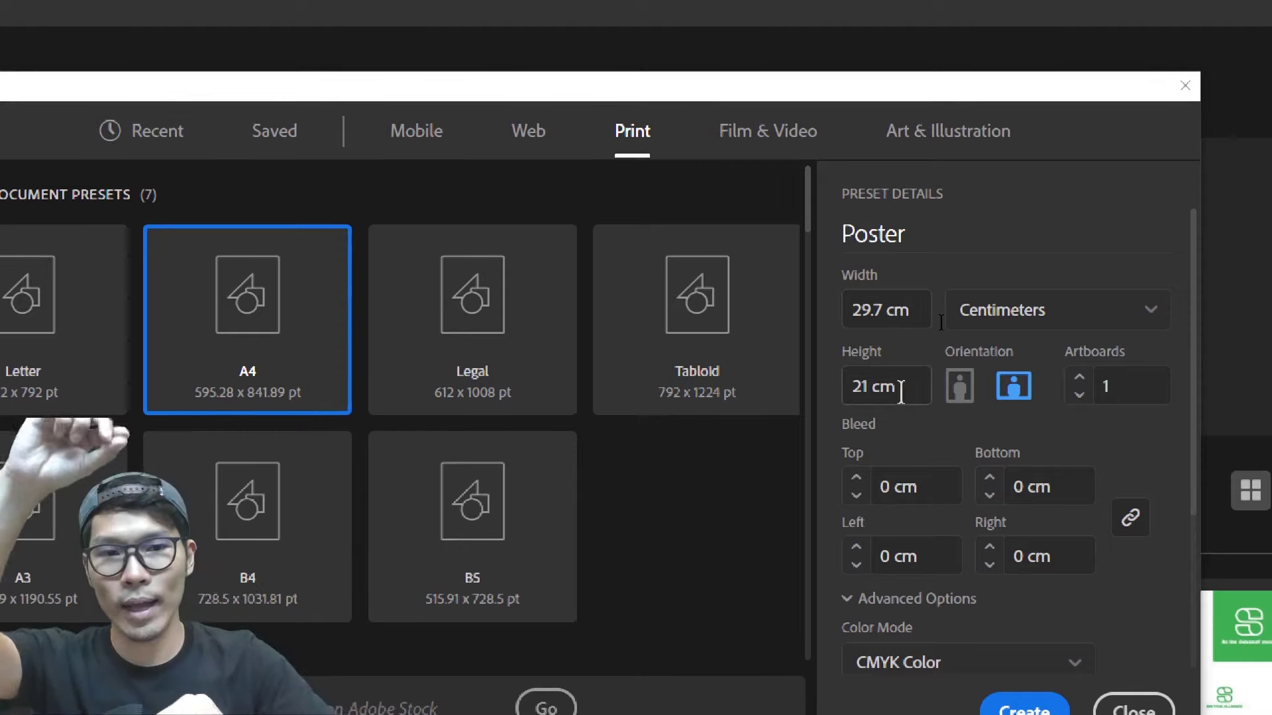
{"action": "double_click", "coordinate": [1137, 386]}
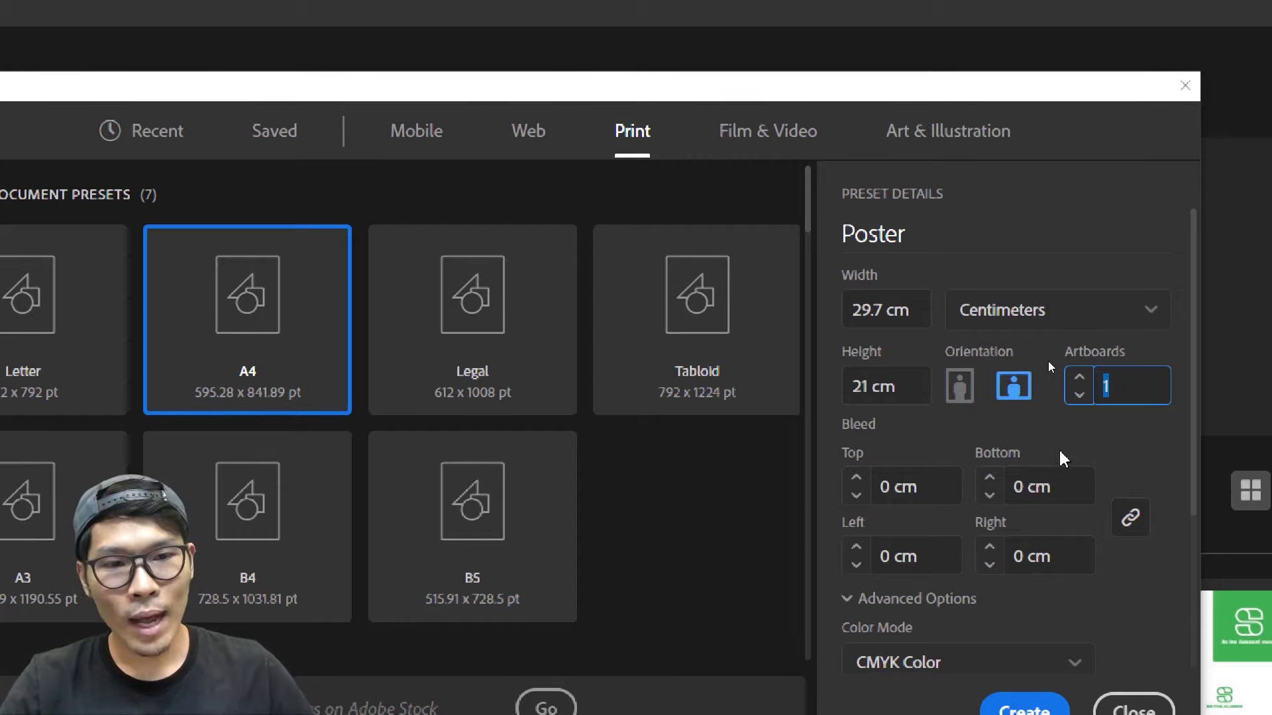
Set a linked 0.3 cm bleed on all four sides and expand Advanced Options.
{"action": "scroll", "coordinate": [1122, 446], "scroll_direction": "down", "scroll_amount": 3}
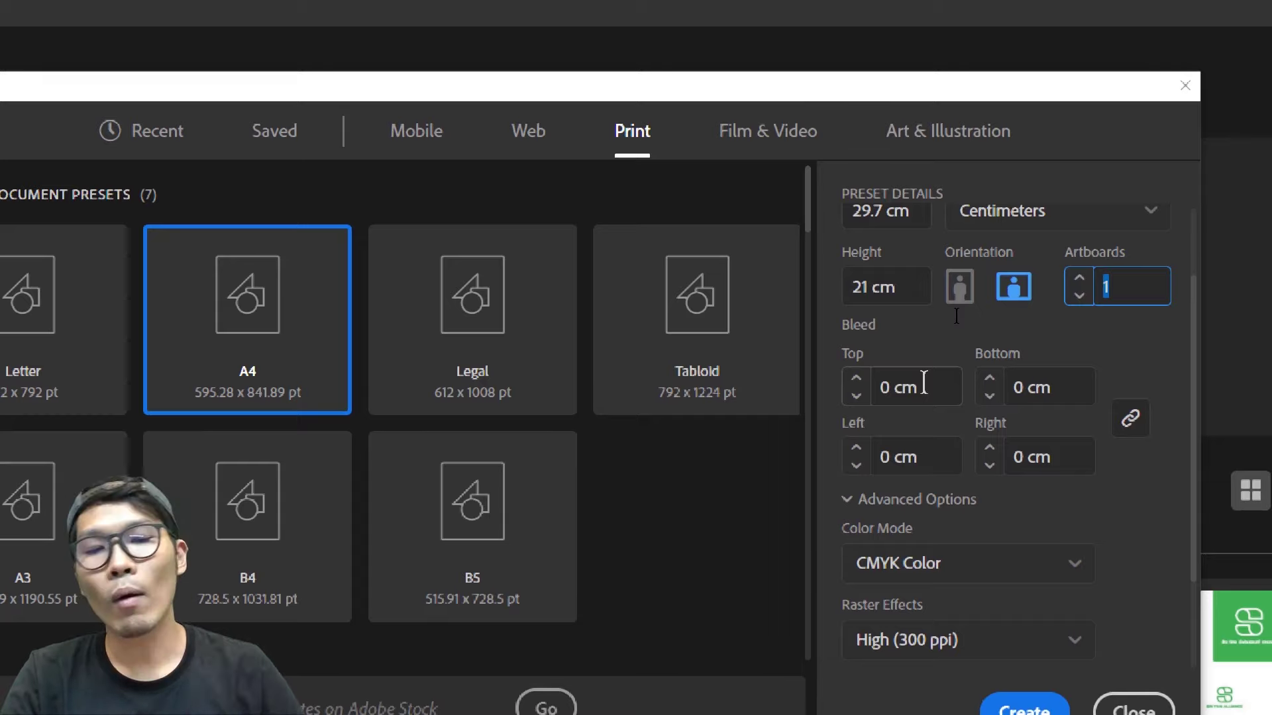
{"action": "left_click", "coordinate": [931, 386]}
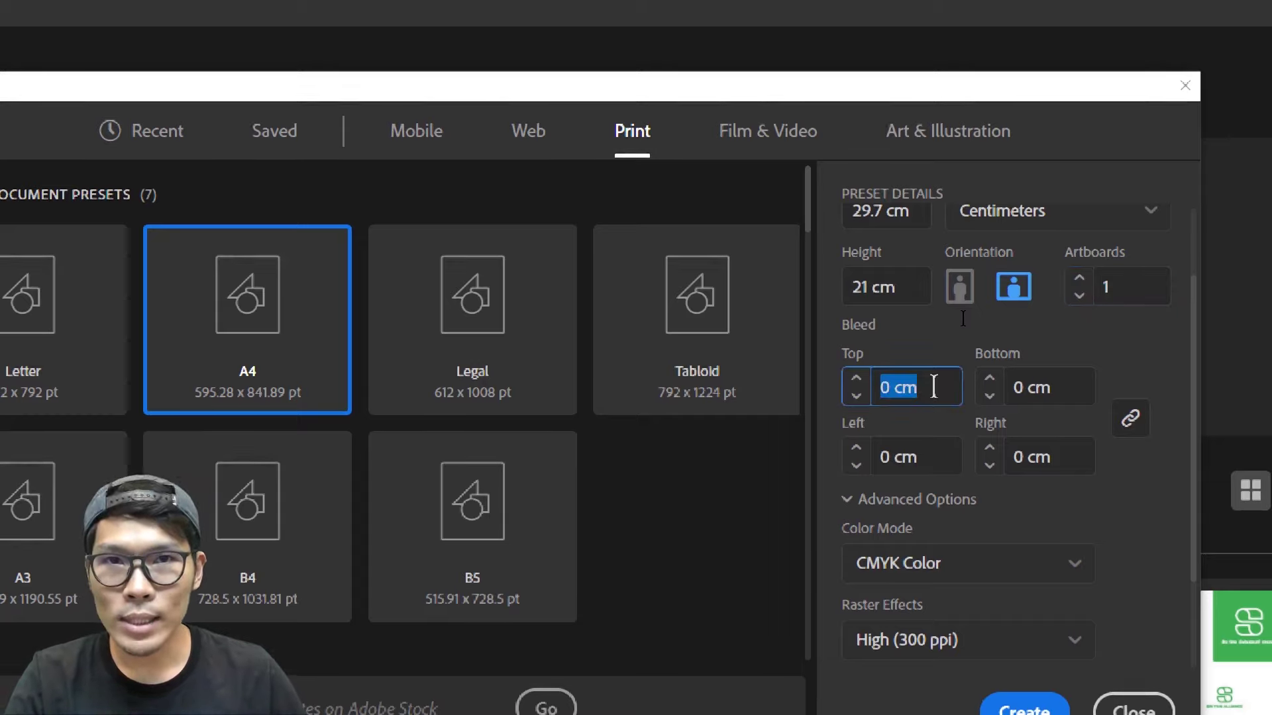
{"action": "type", "text": "0.3"}
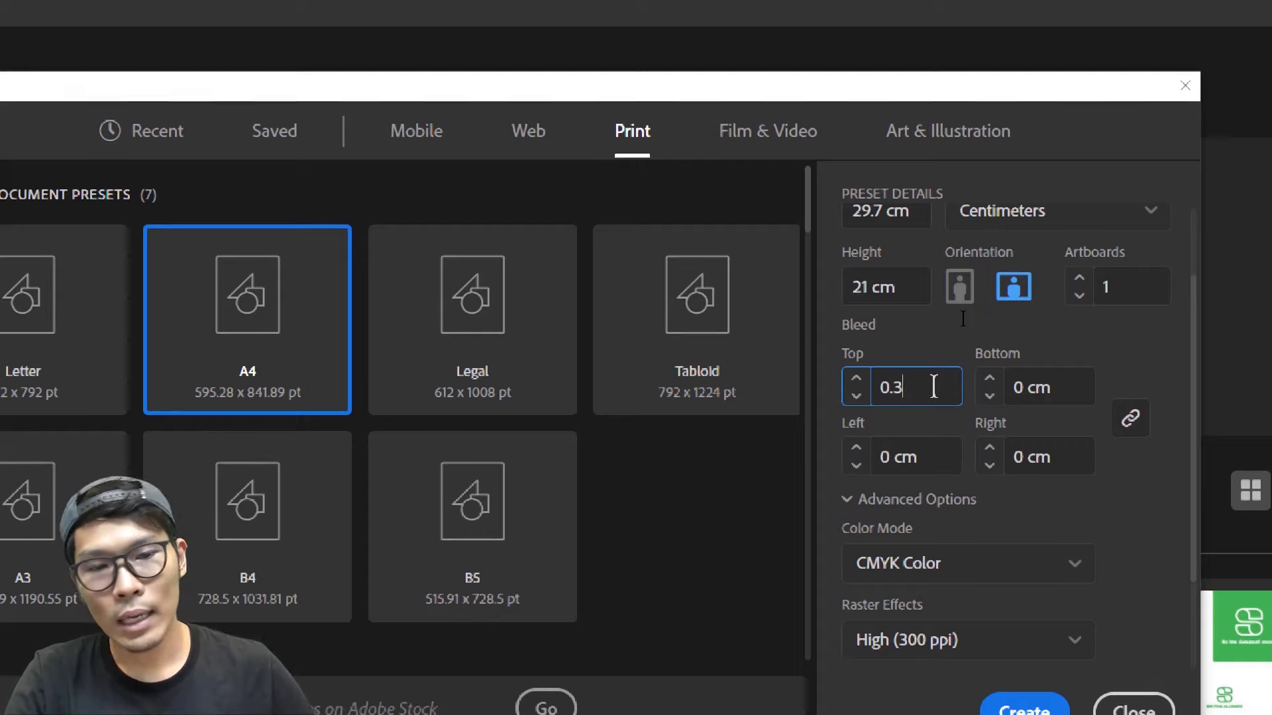
{"action": "key", "text": "Return"}
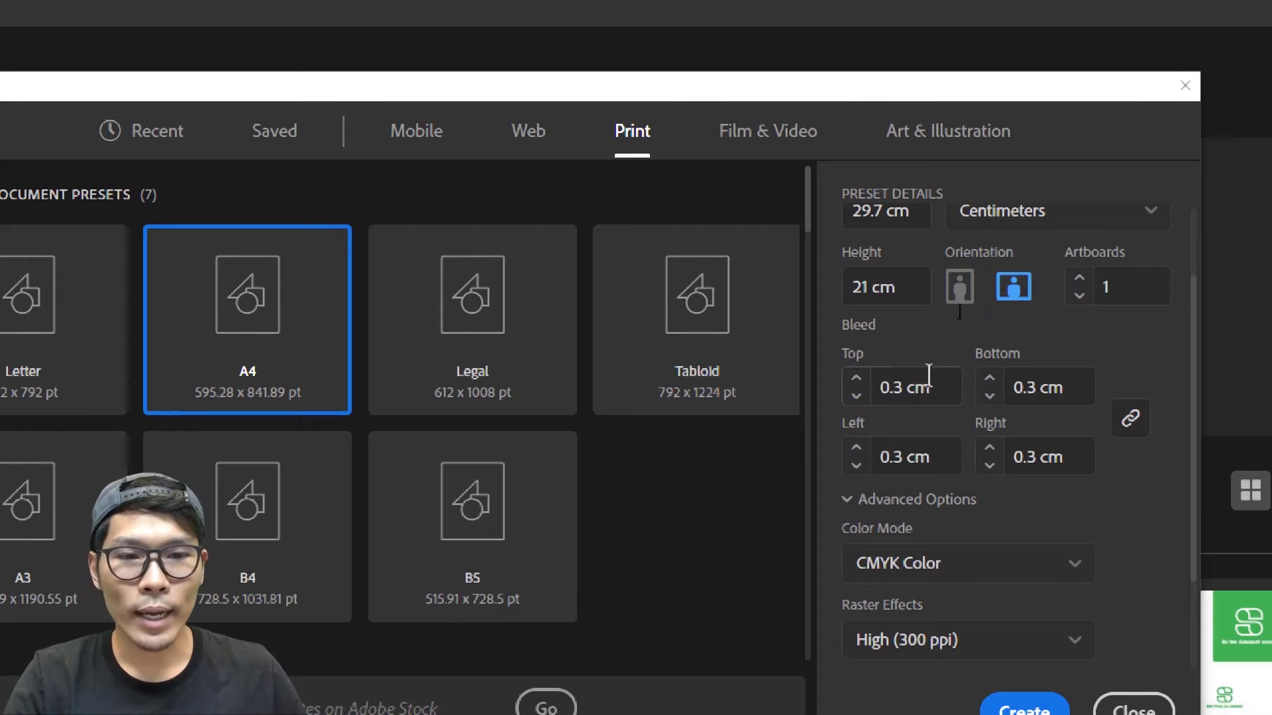
{"action": "left_click", "coordinate": [939, 380]}
{"action": "left_click", "coordinate": [958, 321]}
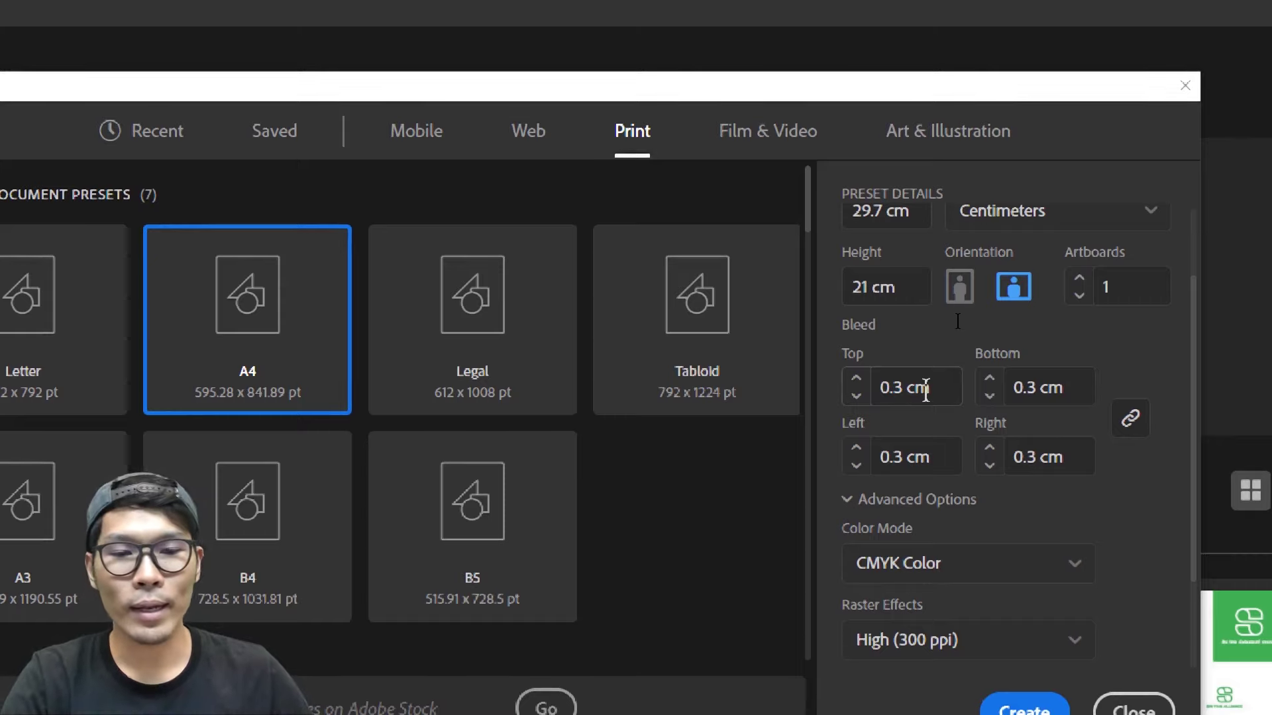
{"action": "scroll", "coordinate": [1099, 511], "scroll_direction": "down", "scroll_amount": 2}
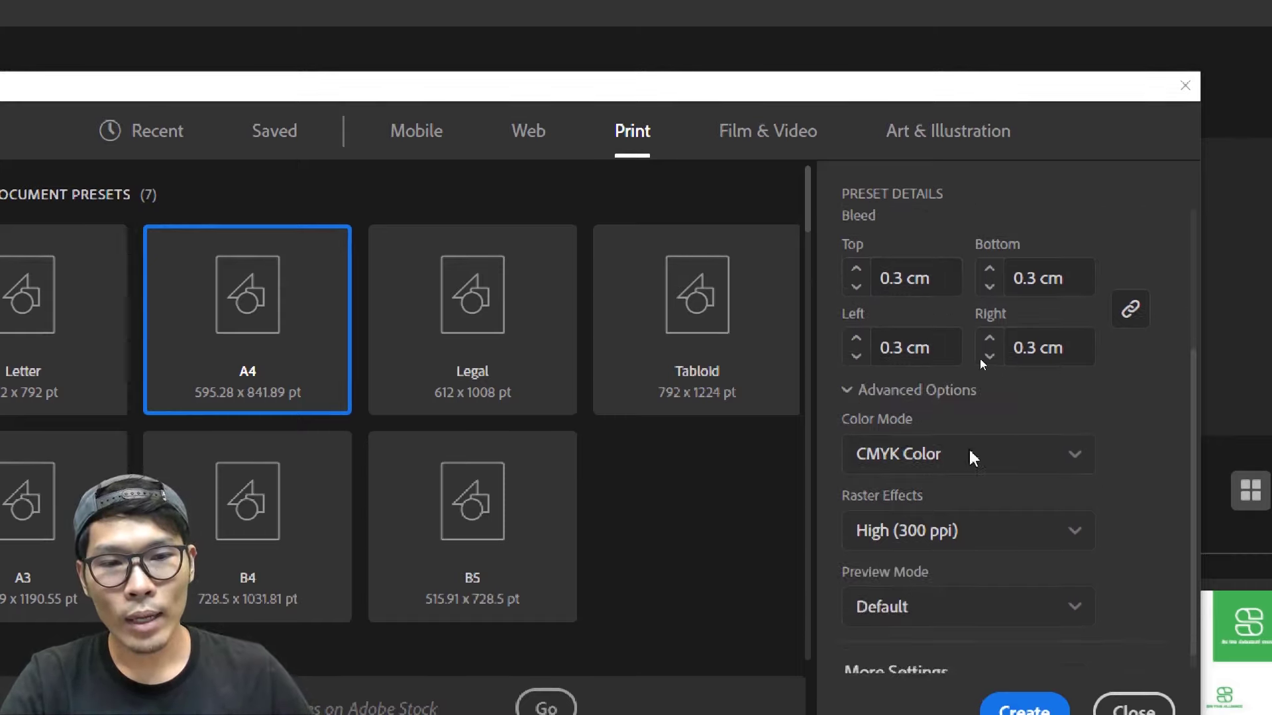
{"action": "left_click", "coordinate": [860, 391]}
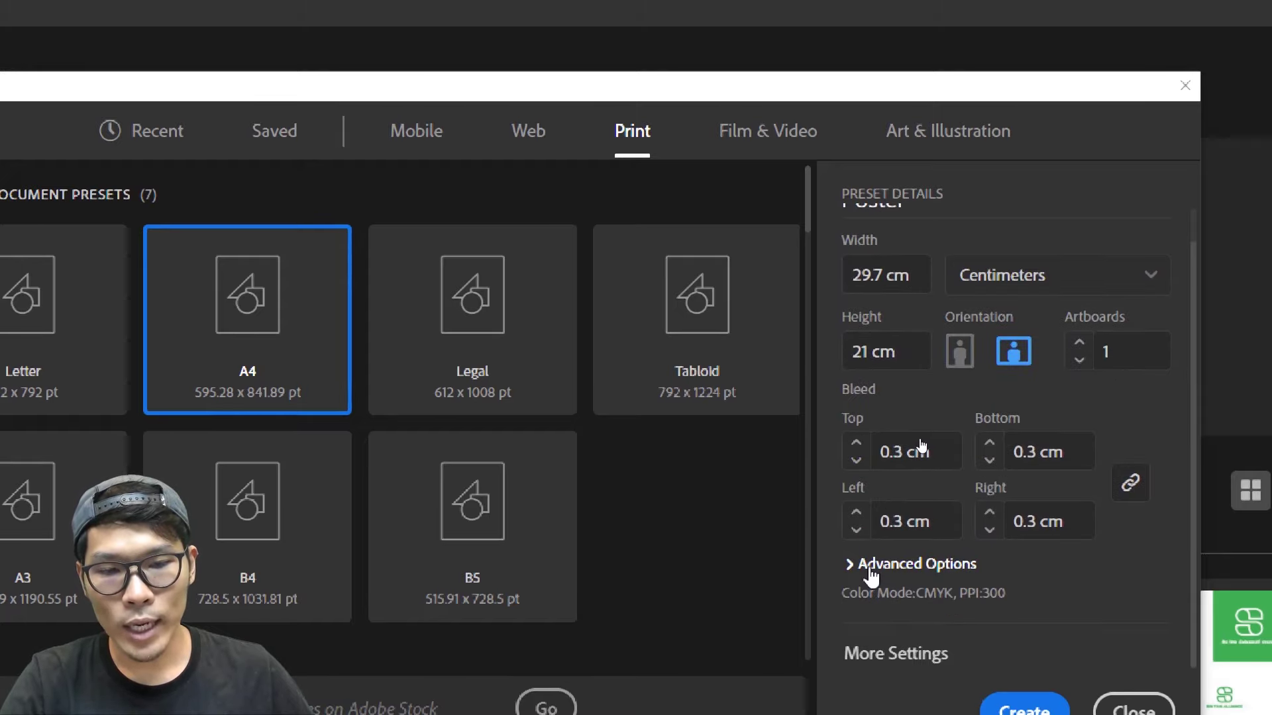
{"action": "left_click", "coordinate": [870, 568]}
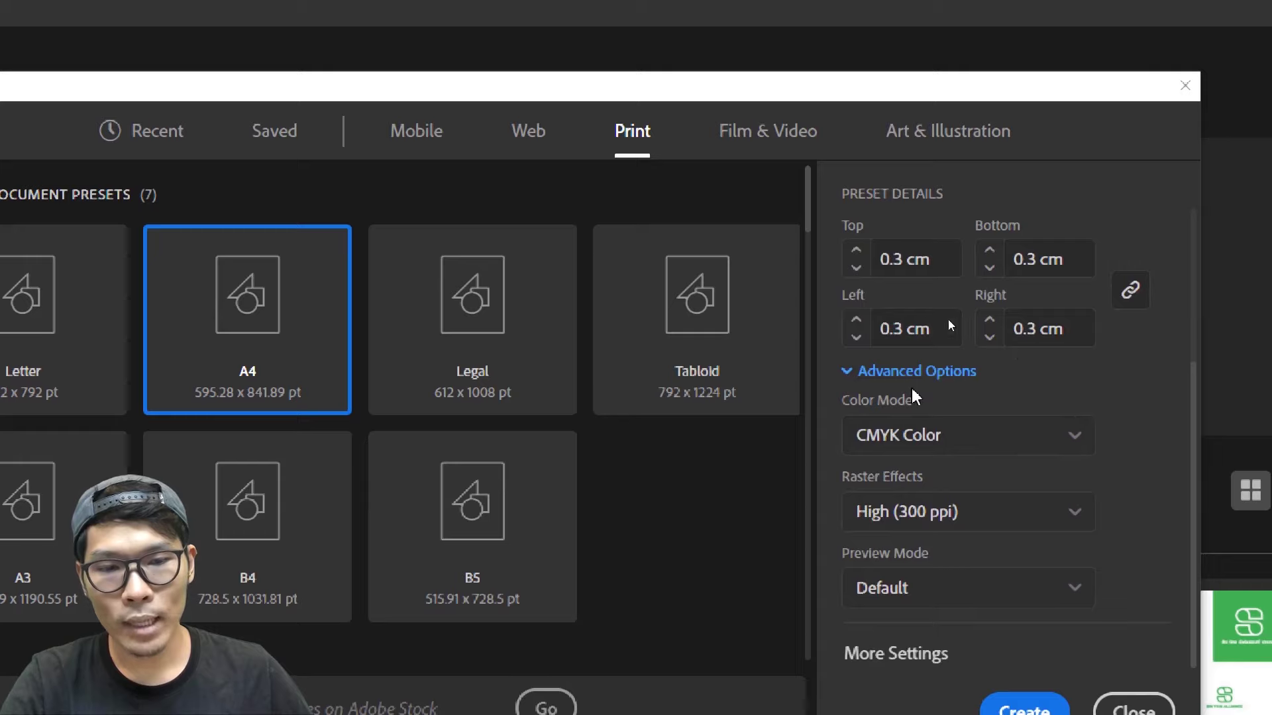
Compare CMYK Color and RGB Color in the Color Mode dropdown, finally choosing RGB Color.
{"action": "left_click", "coordinate": [1024, 453]}
{"action": "left_click", "coordinate": [1024, 453]}
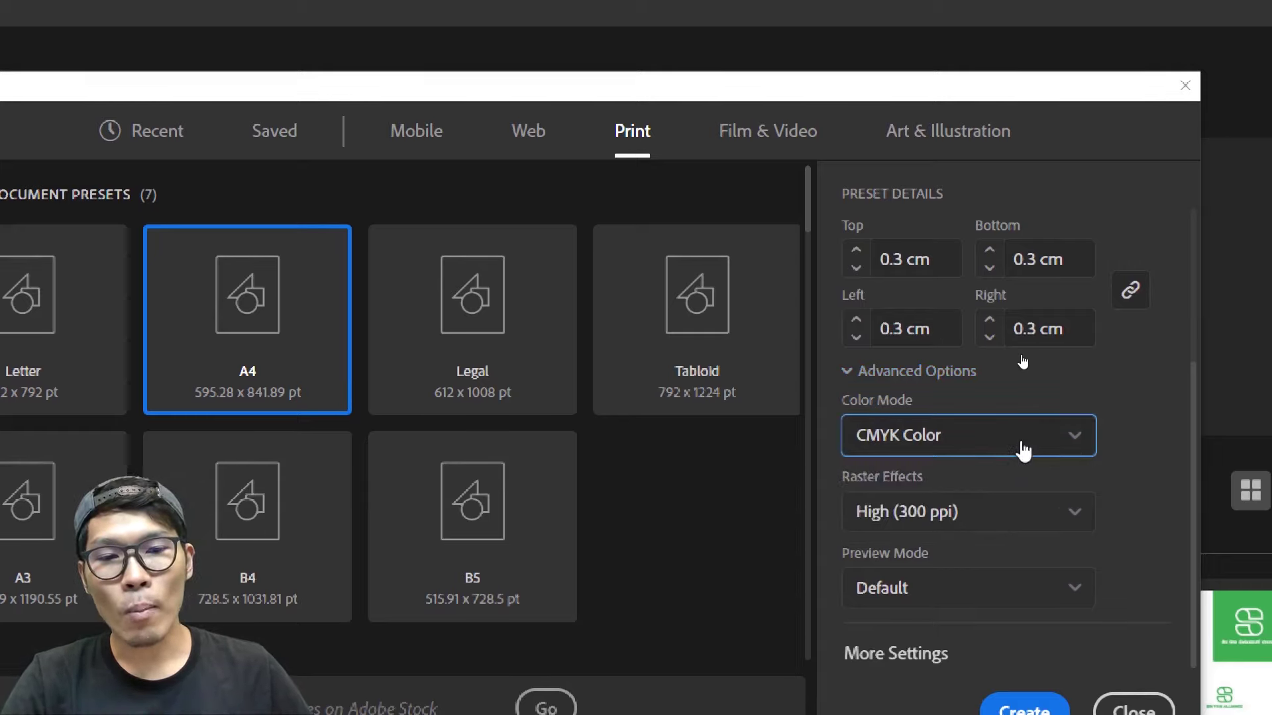
{"action": "left_click", "coordinate": [1023, 450]}
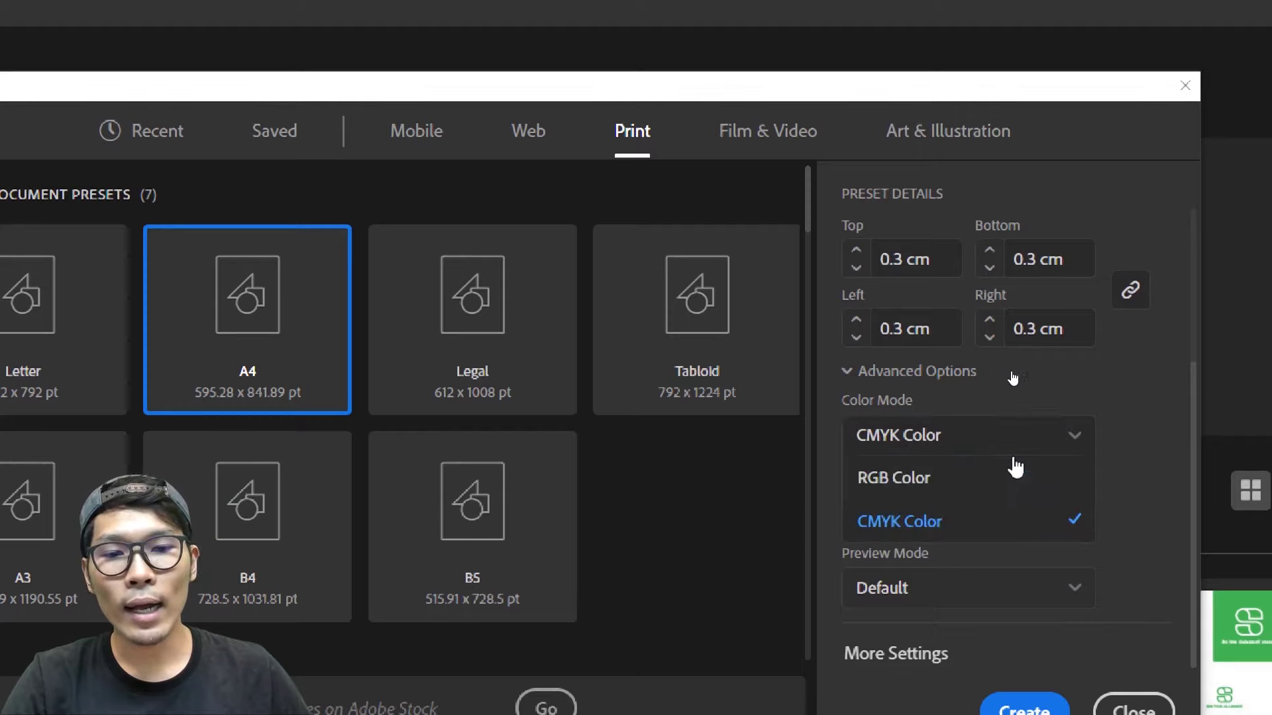
{"action": "left_click", "coordinate": [1000, 481]}
{"action": "left_click", "coordinate": [1010, 449]}
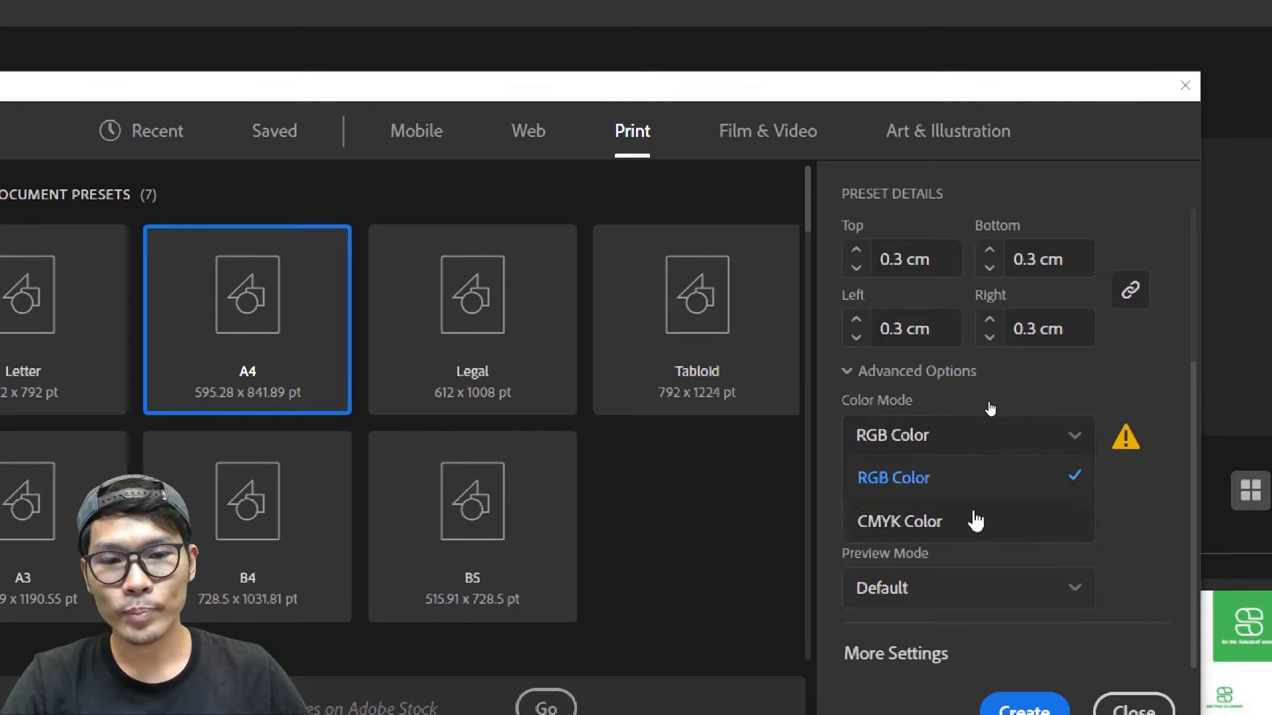
{"action": "left_click", "coordinate": [974, 519]}
{"action": "left_click", "coordinate": [983, 452]}
{"action": "left_click", "coordinate": [975, 478]}
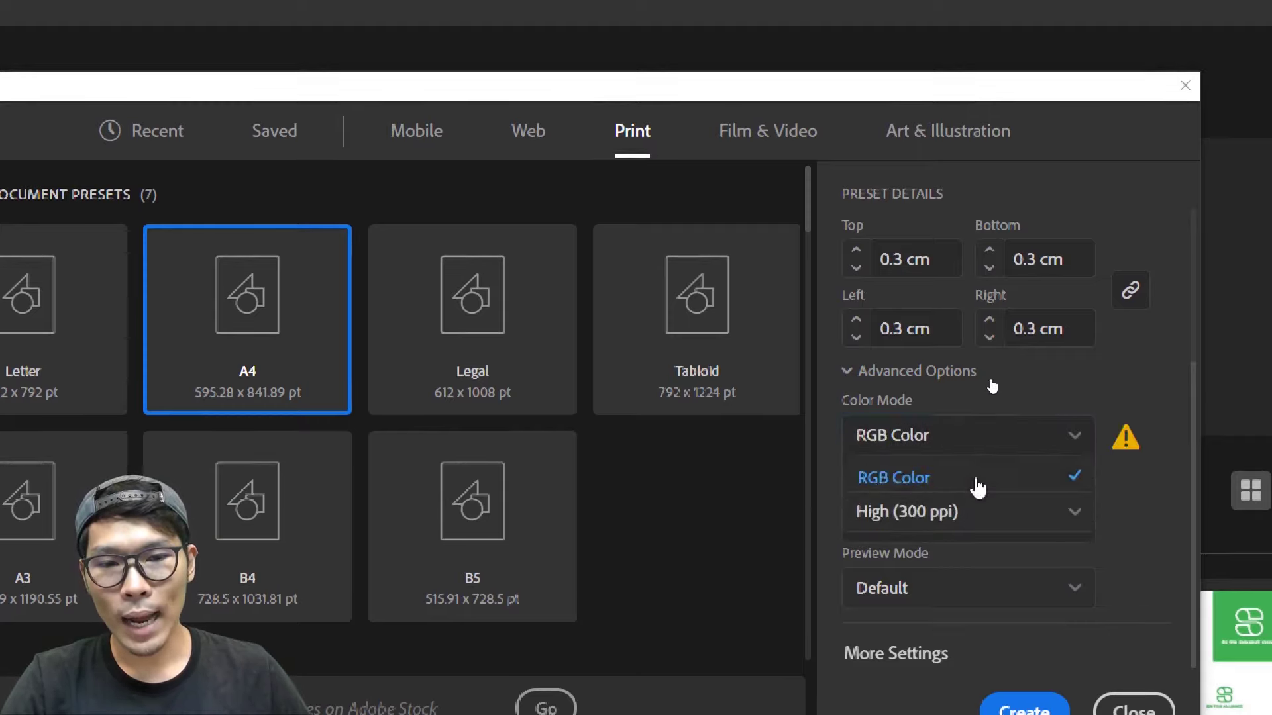
{"action": "left_click", "coordinate": [990, 453]}
{"action": "left_click", "coordinate": [956, 523]}
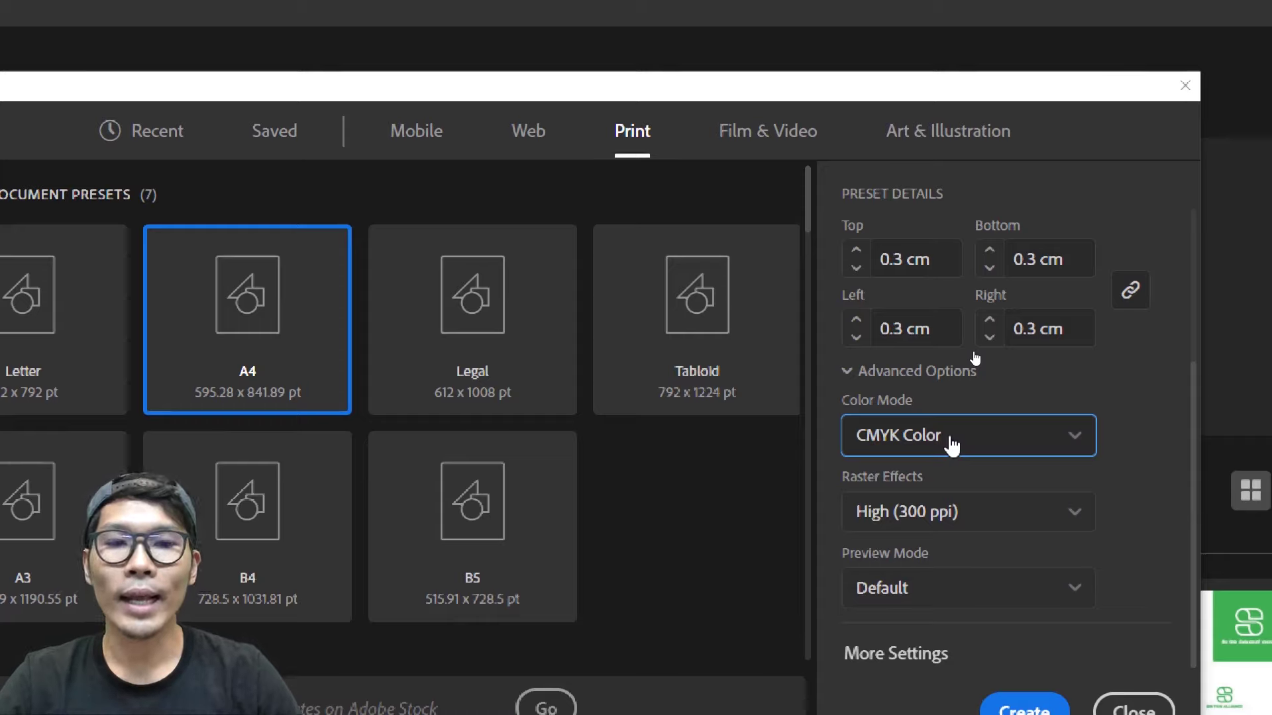
{"action": "left_click", "coordinate": [952, 444]}
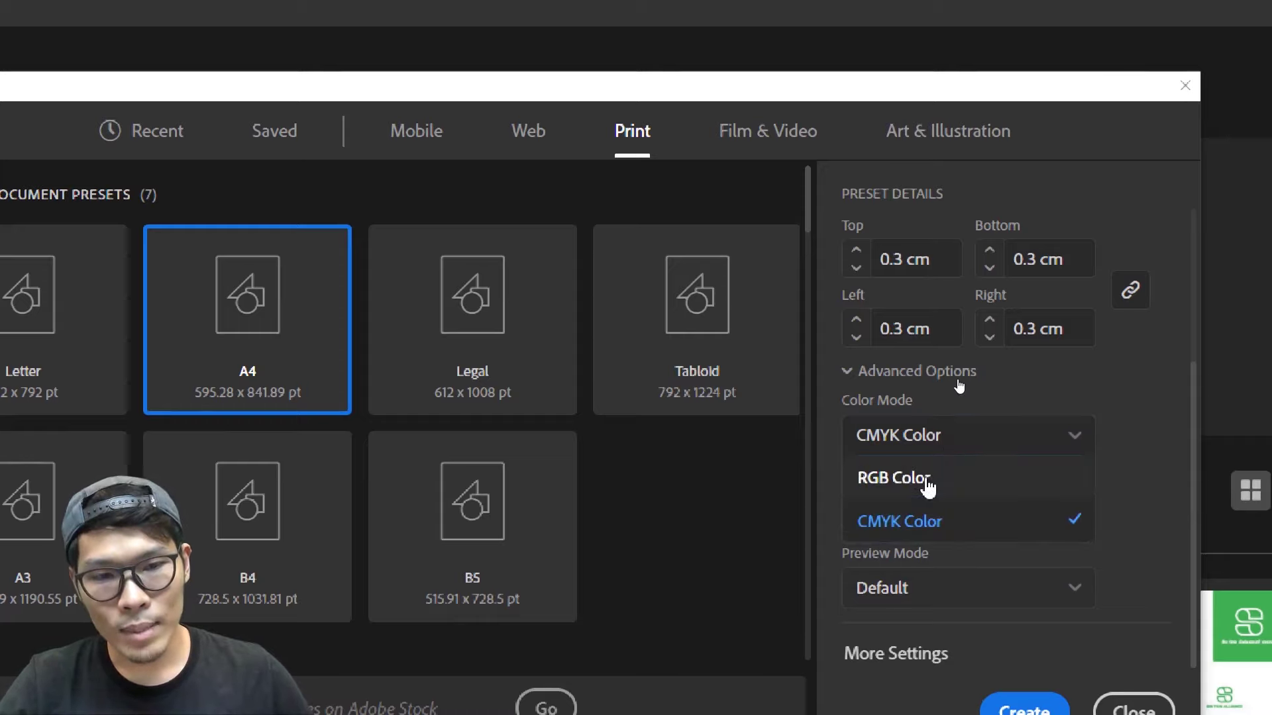
{"action": "left_click", "coordinate": [926, 478]}
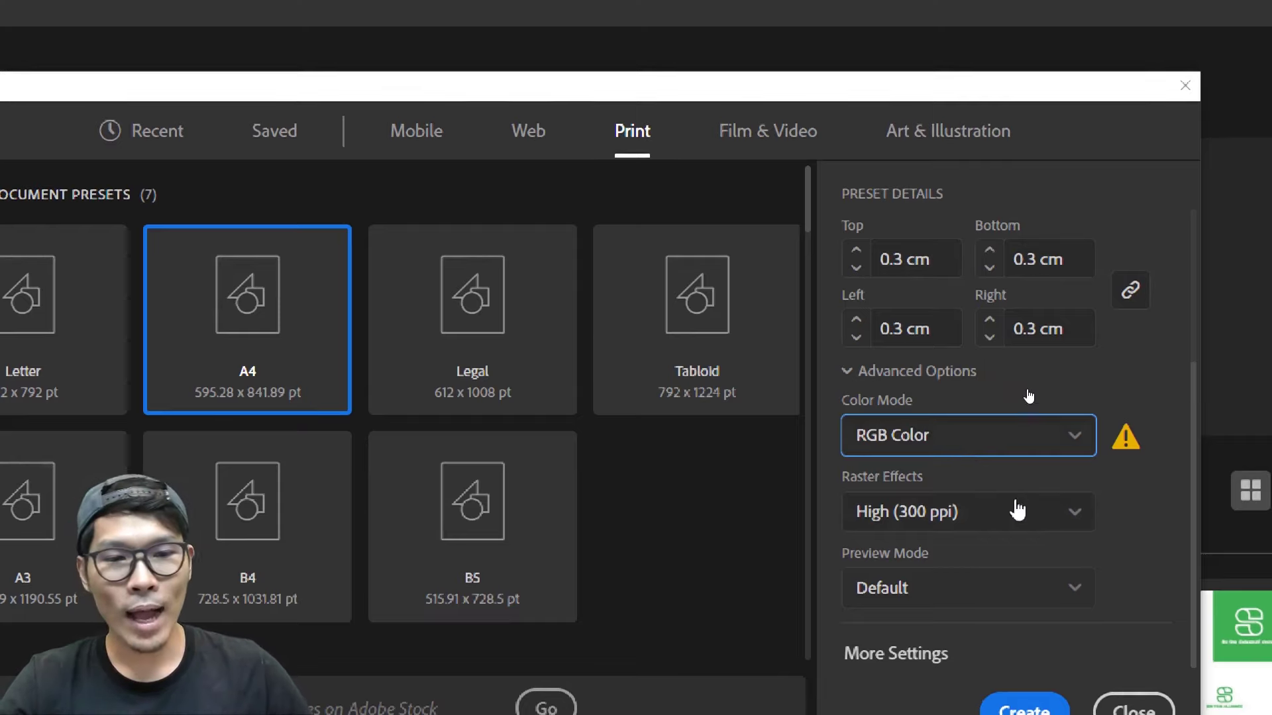
Switch back to CMYK Color, keep High (300 ppi) raster effects, and create the document.
{"action": "left_click", "coordinate": [1049, 448]}
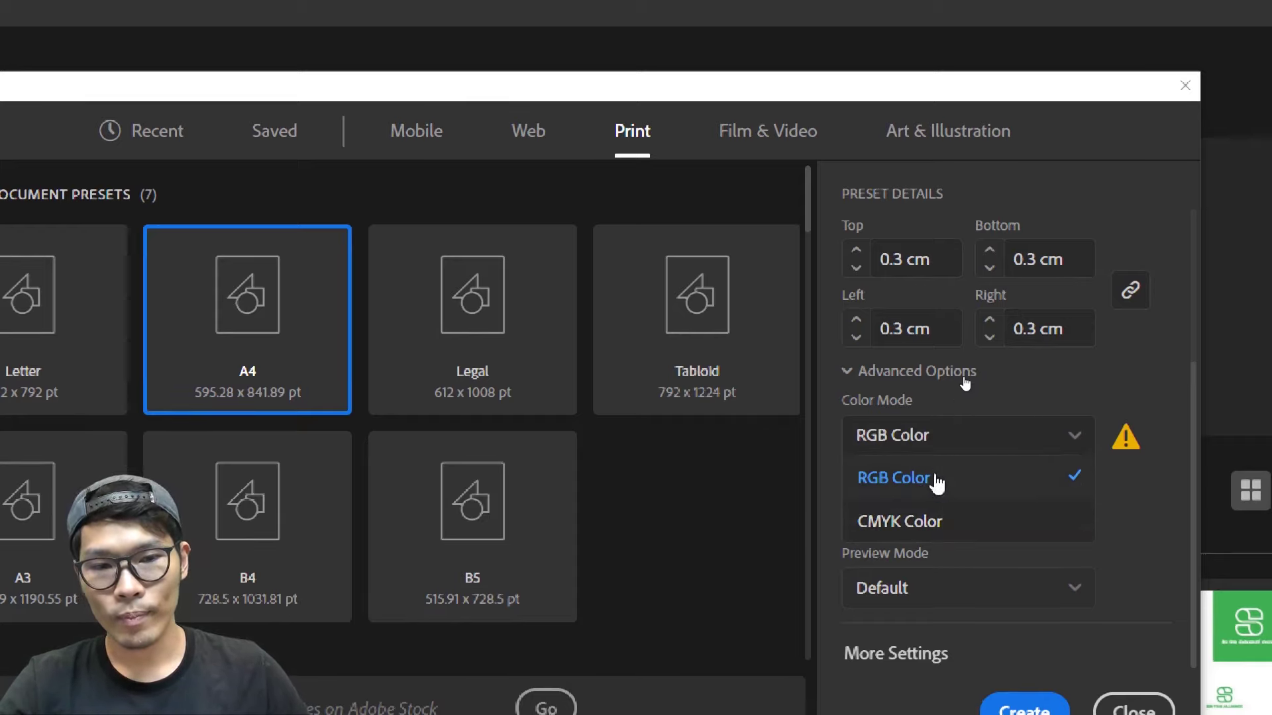
{"action": "left_click", "coordinate": [934, 523]}
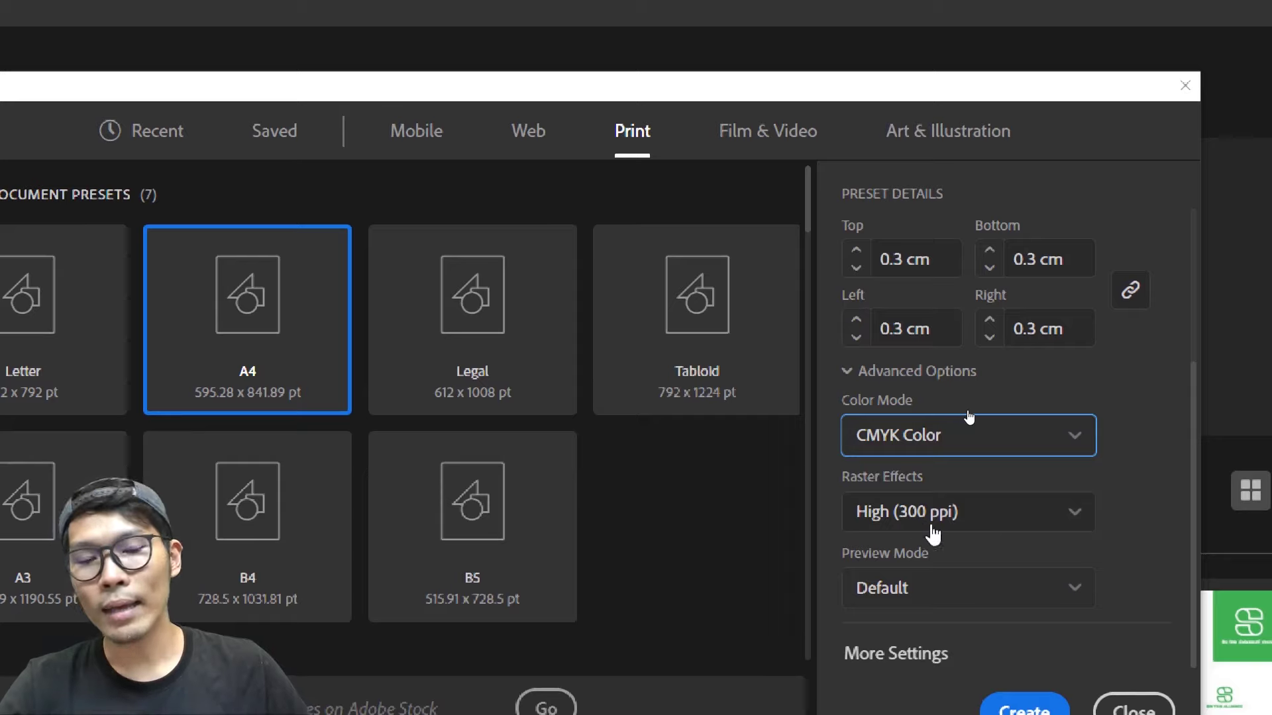
{"action": "left_click", "coordinate": [1016, 531]}
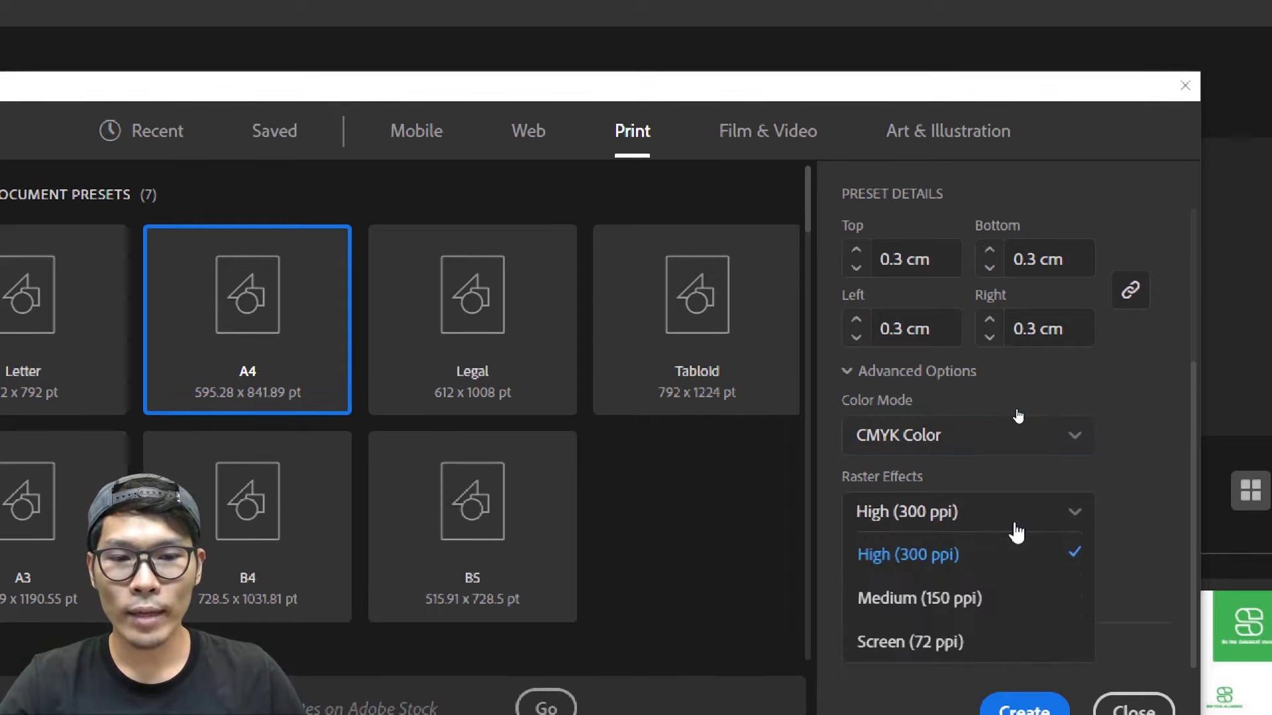
{"action": "left_click", "coordinate": [1016, 530]}
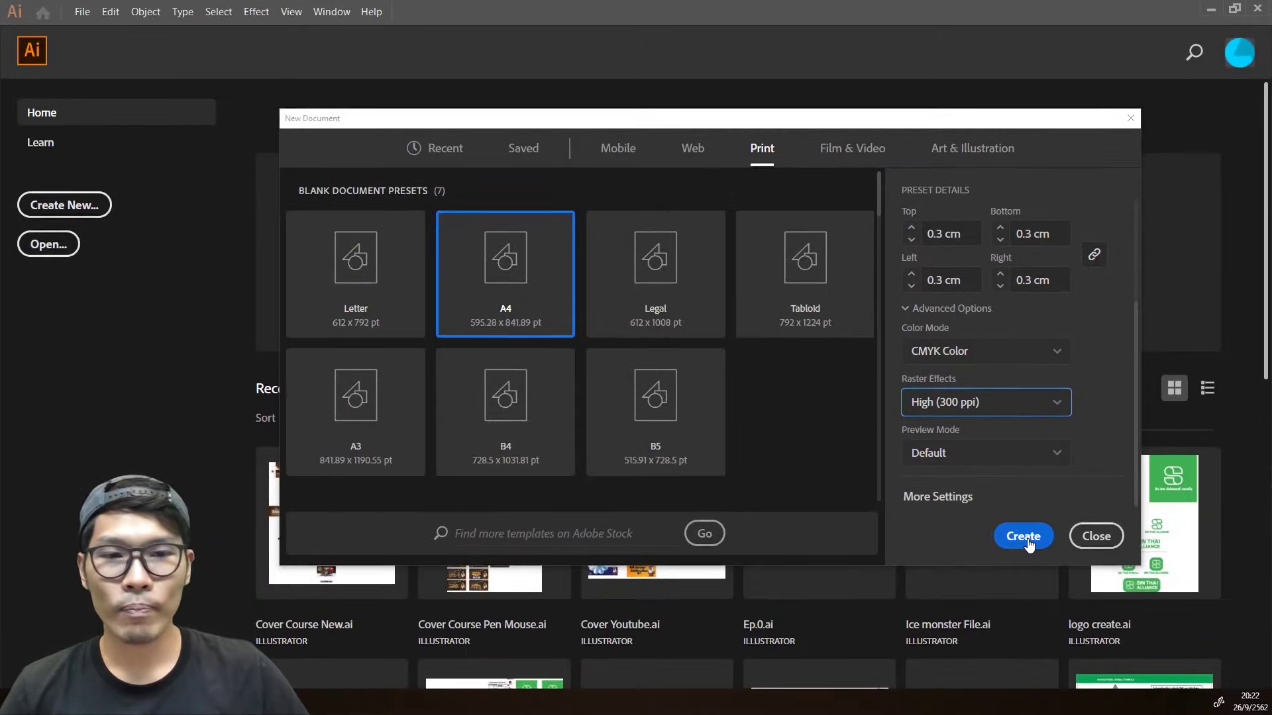
{"action": "left_click", "coordinate": [1027, 541]}
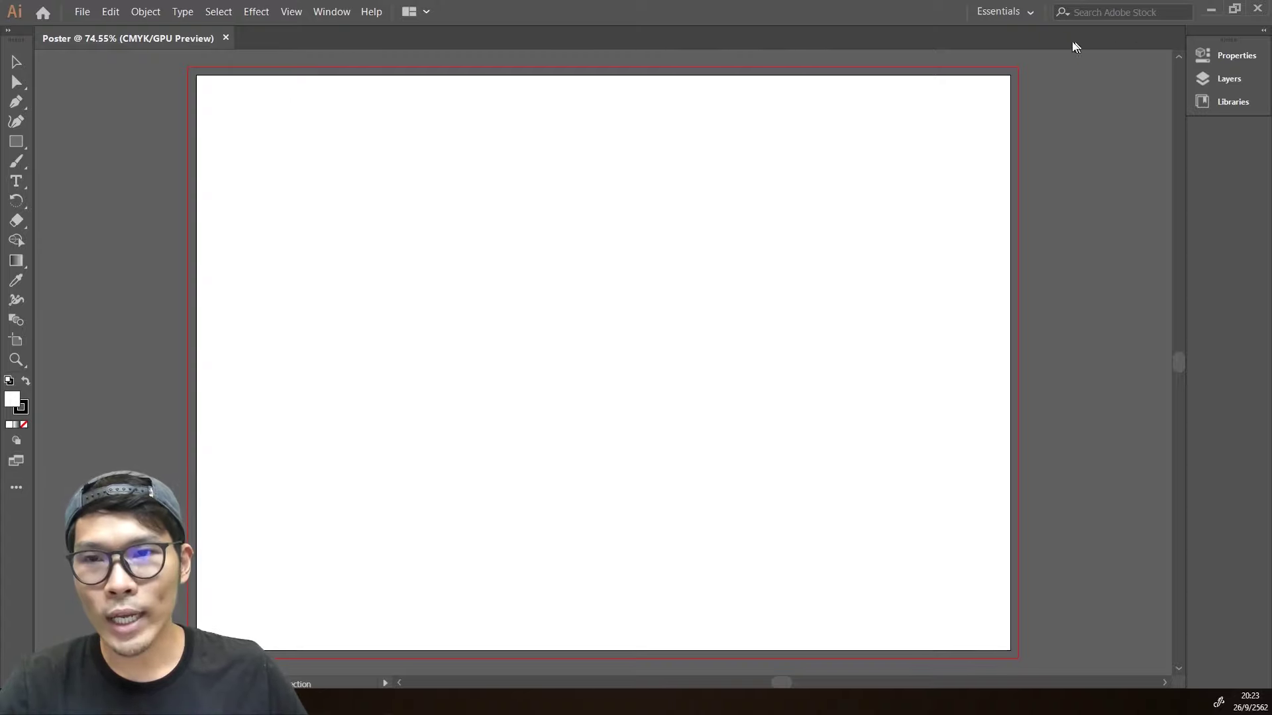
Choose Essentials Classic under Window > Workspace.
{"action": "left_click", "coordinate": [326, 14]}
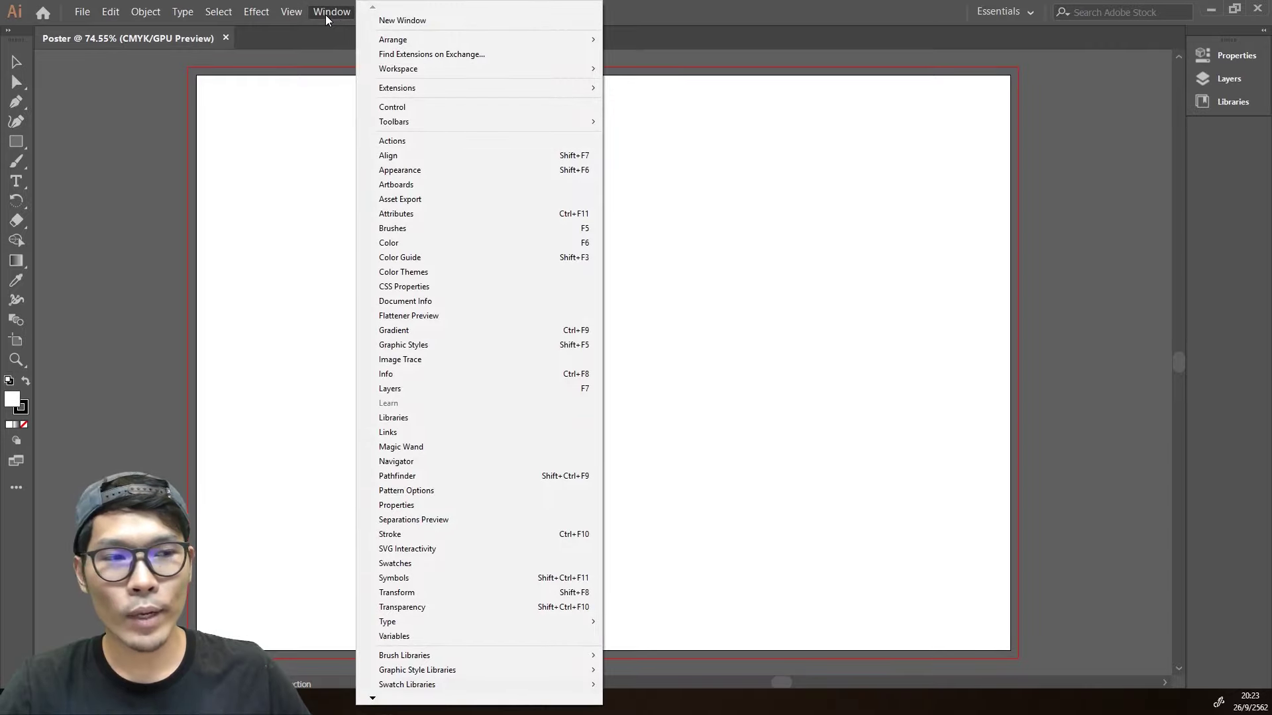
{"action": "mouse_move", "coordinate": [398, 69]}
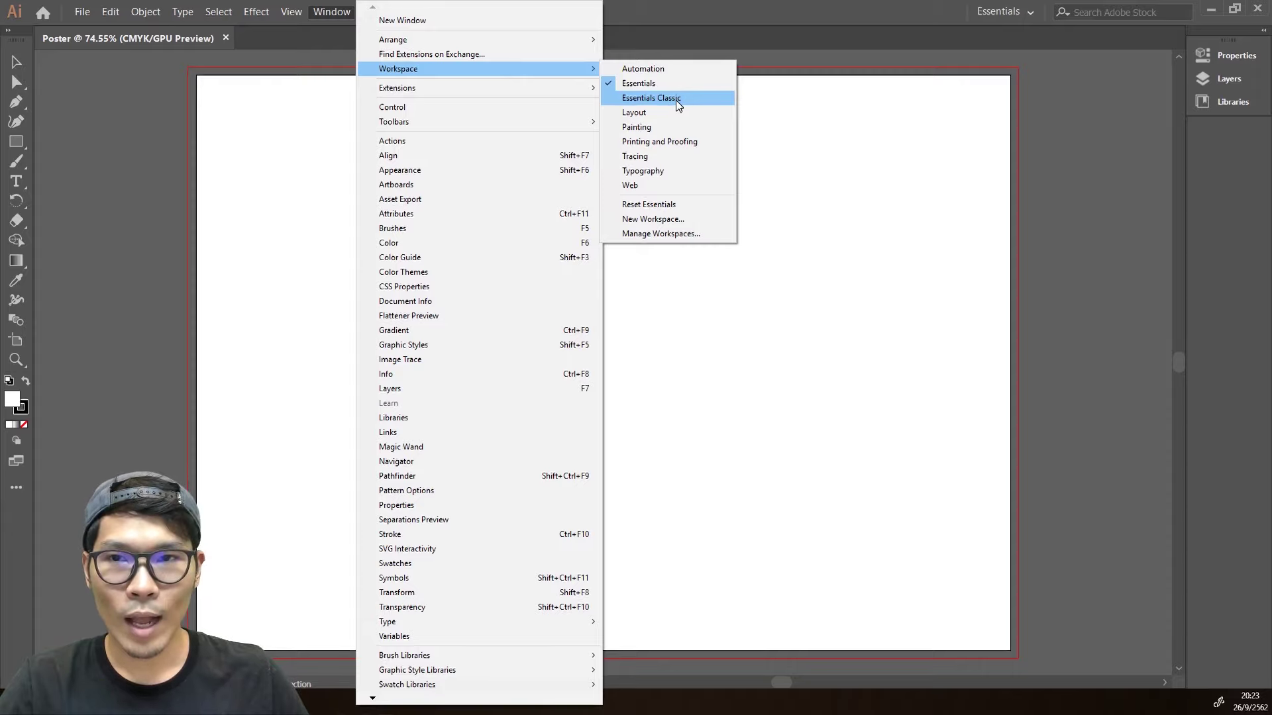
{"action": "left_click", "coordinate": [637, 83]}
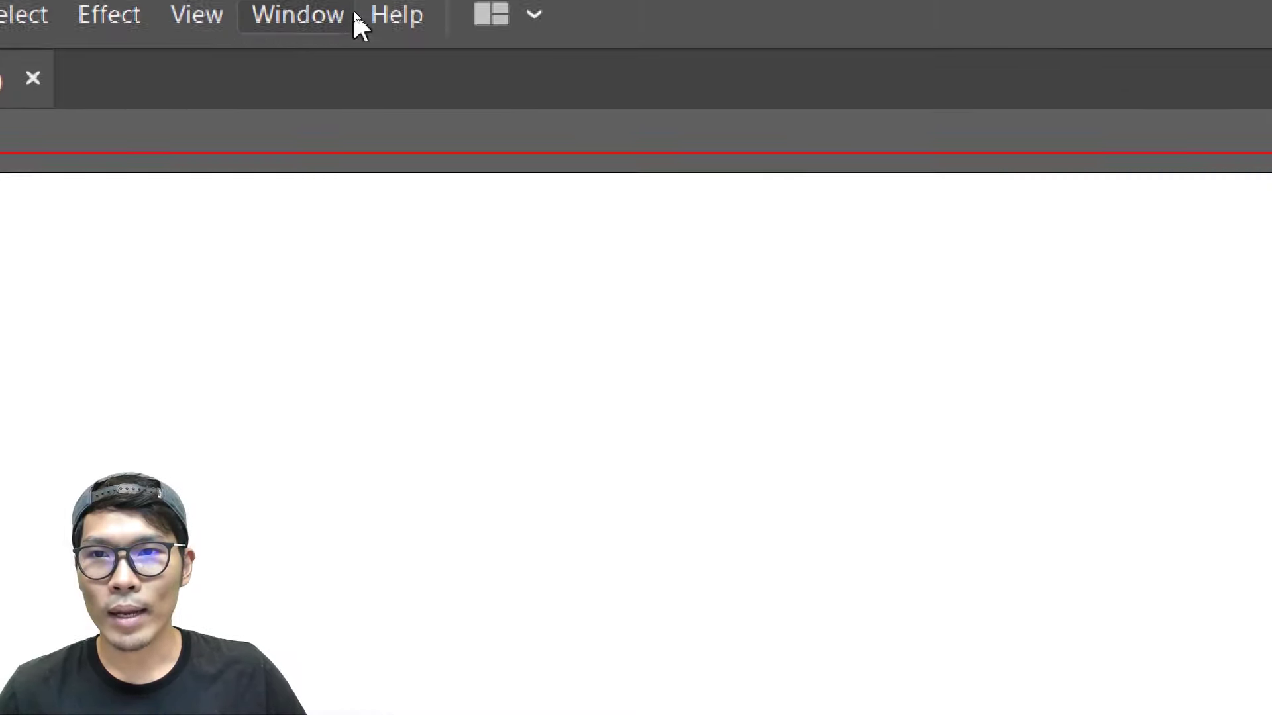
{"action": "left_click", "coordinate": [336, 13]}
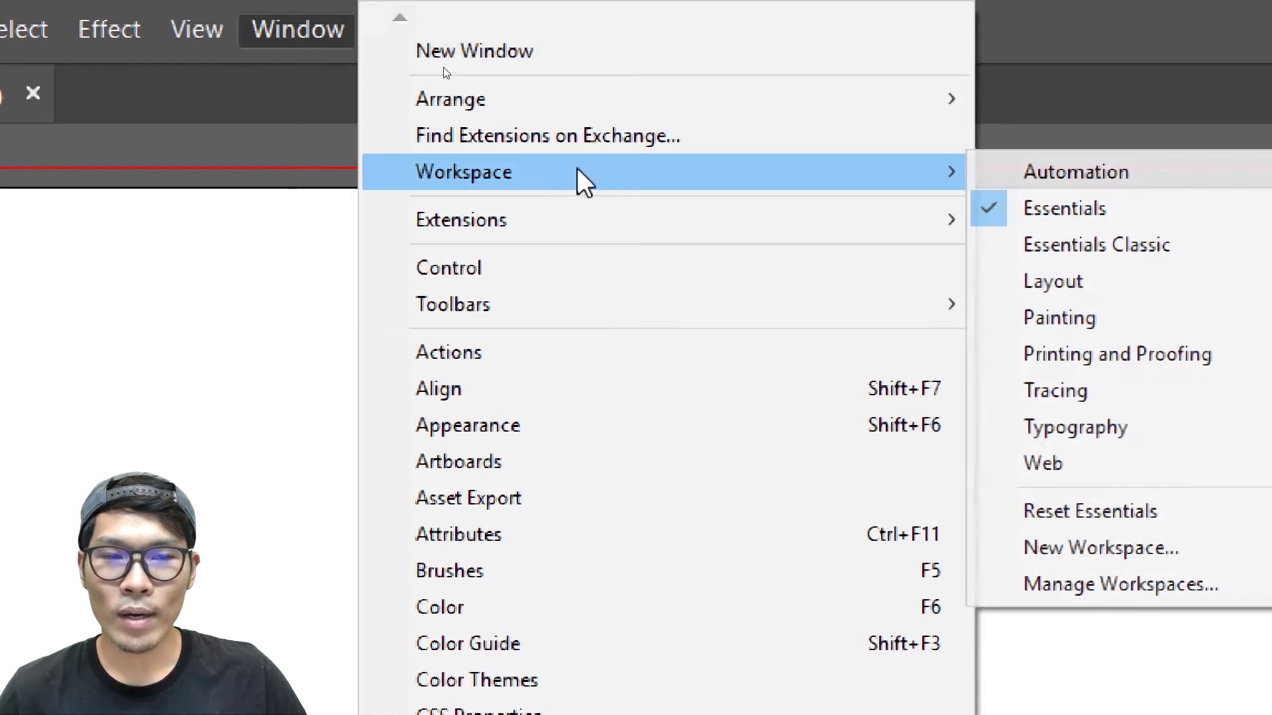
{"action": "mouse_move", "coordinate": [463, 173]}
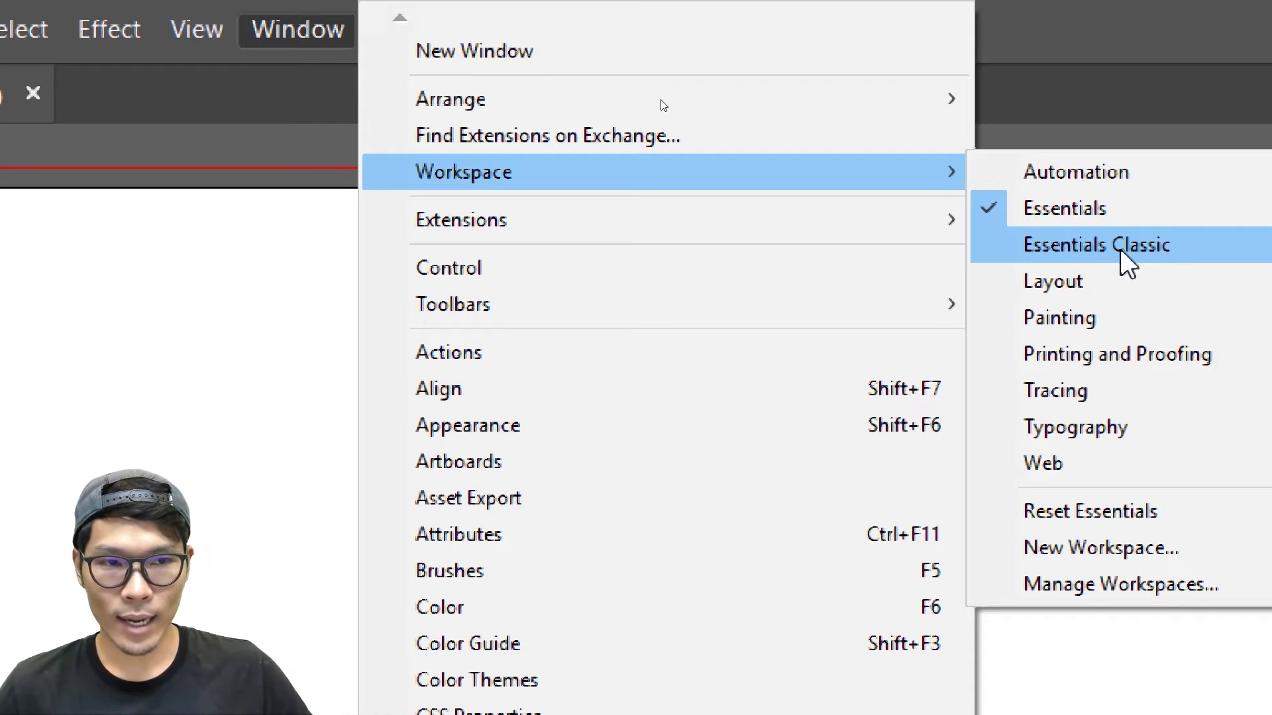
{"action": "left_click", "coordinate": [1122, 253]}
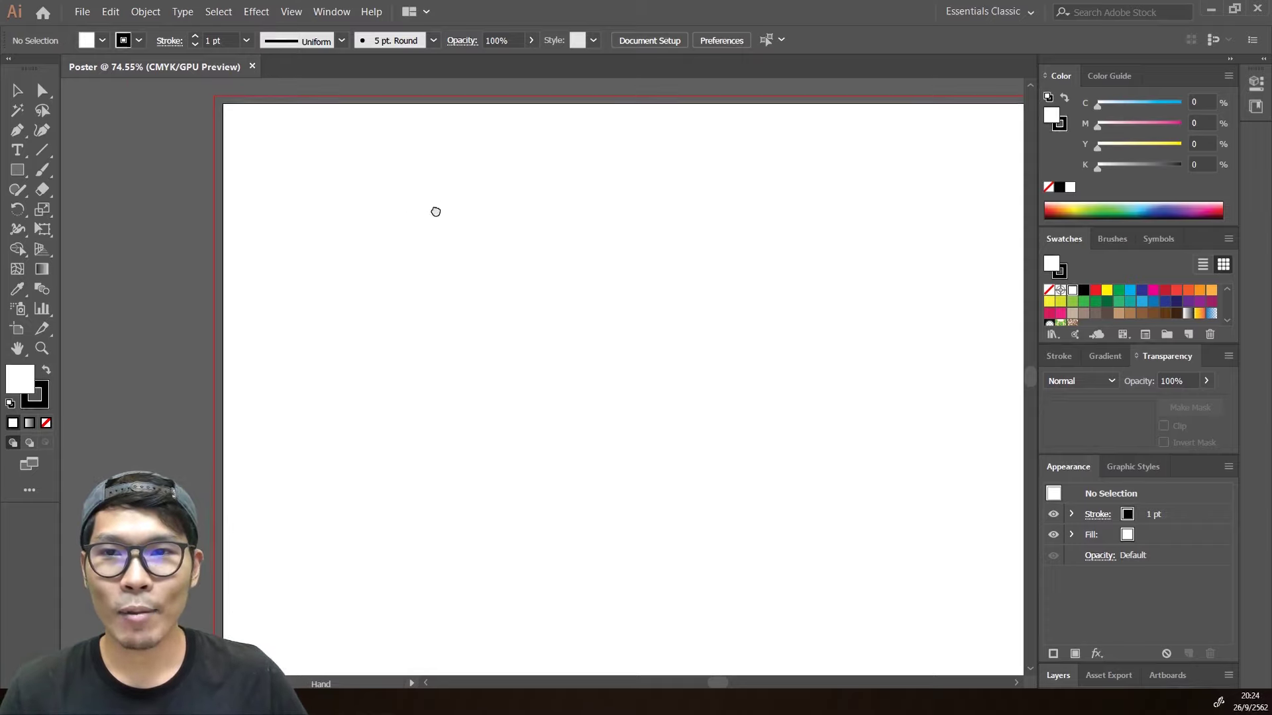
{"action": "left_click_drag", "start_coordinate": [434, 210], "coordinate": [361, 205]}
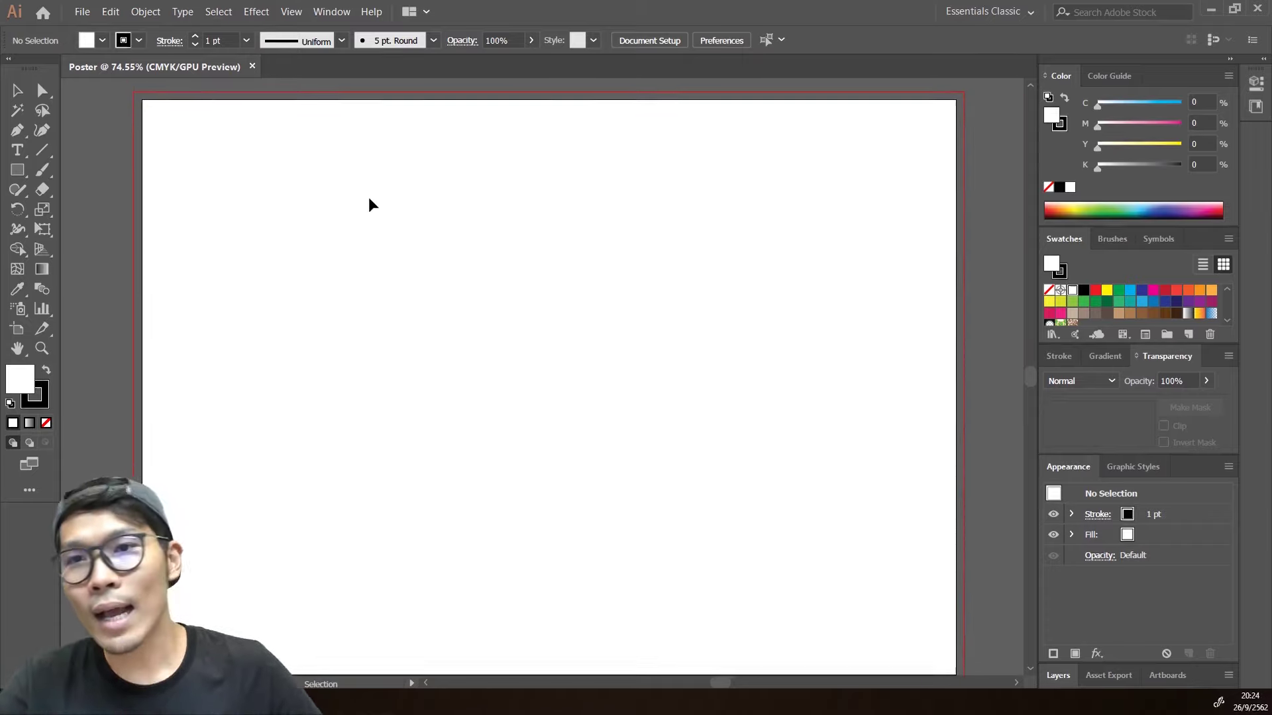
{"action": "left_click", "coordinate": [289, 12]}
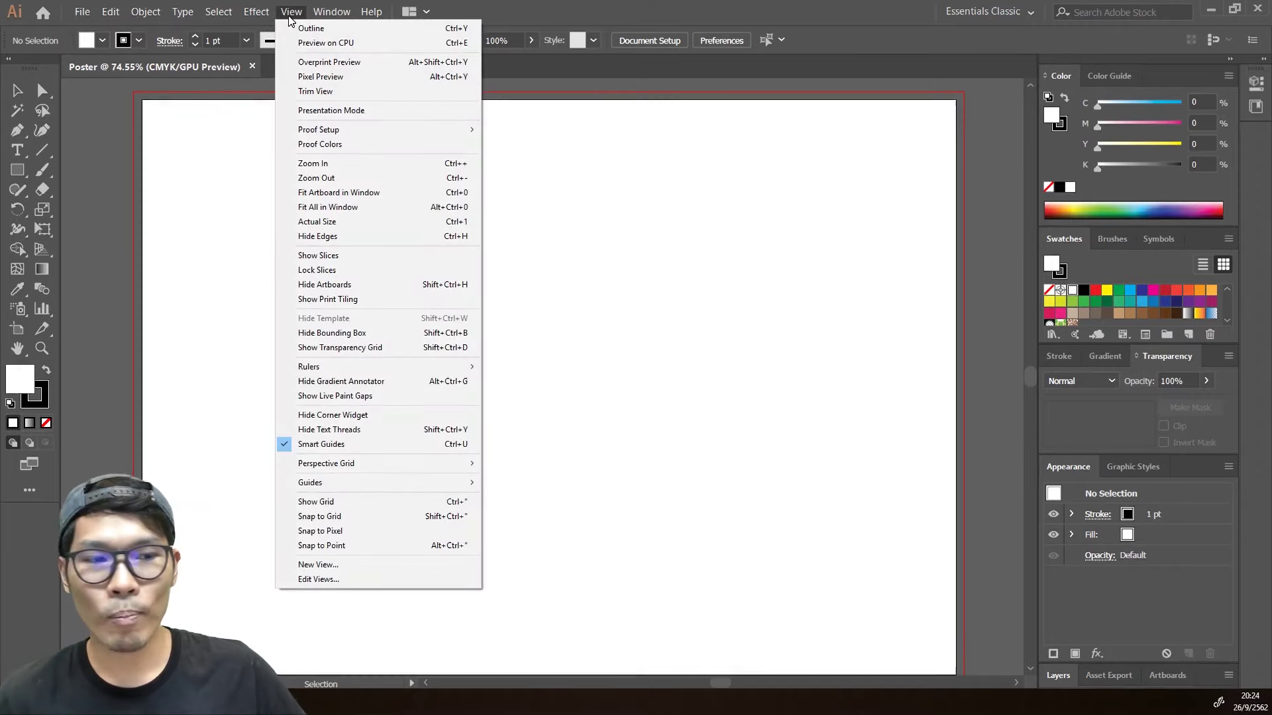
{"action": "left_click", "coordinate": [291, 13]}
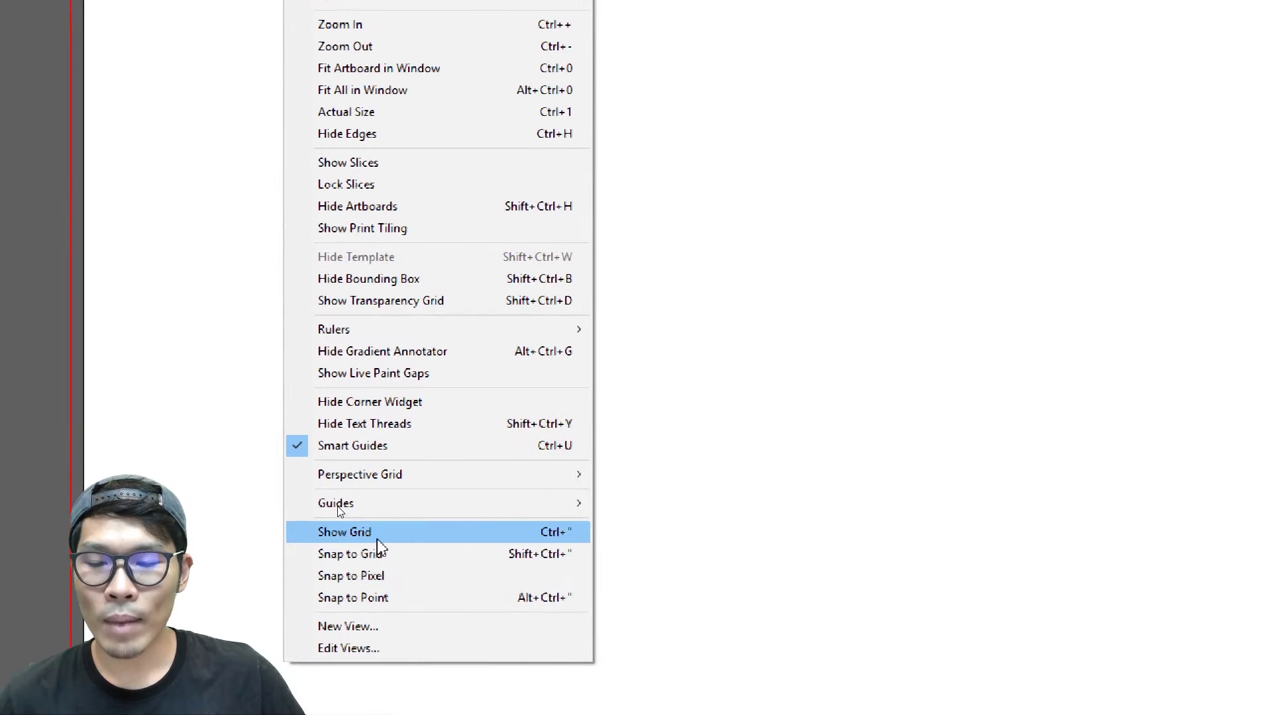
{"action": "left_click", "coordinate": [327, 599]}
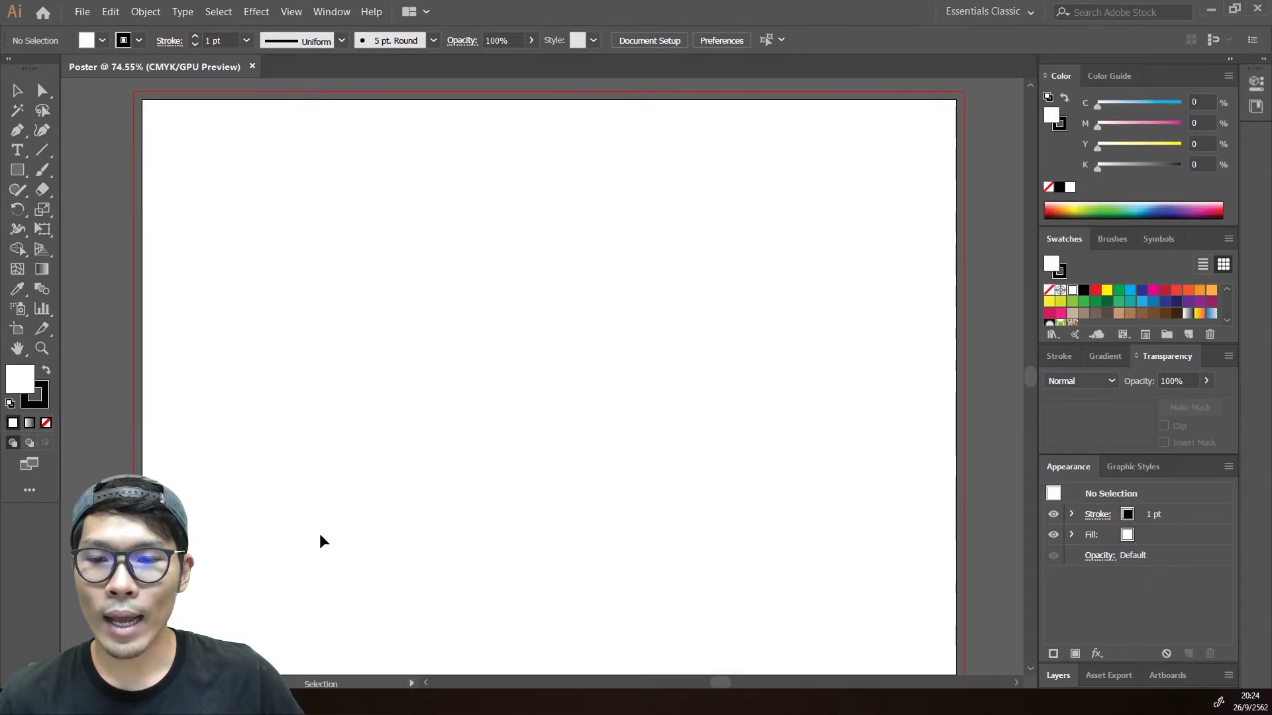
{"action": "left_click", "coordinate": [293, 12]}
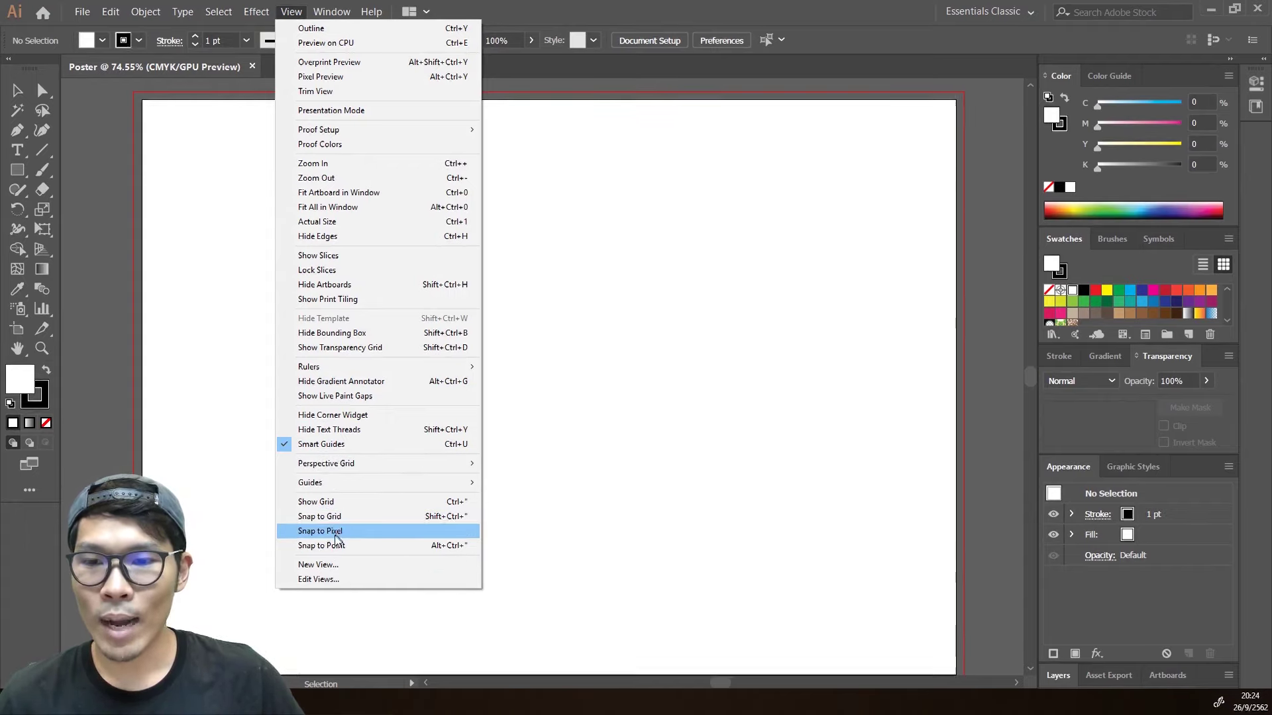
{"action": "left_click", "coordinate": [589, 333]}
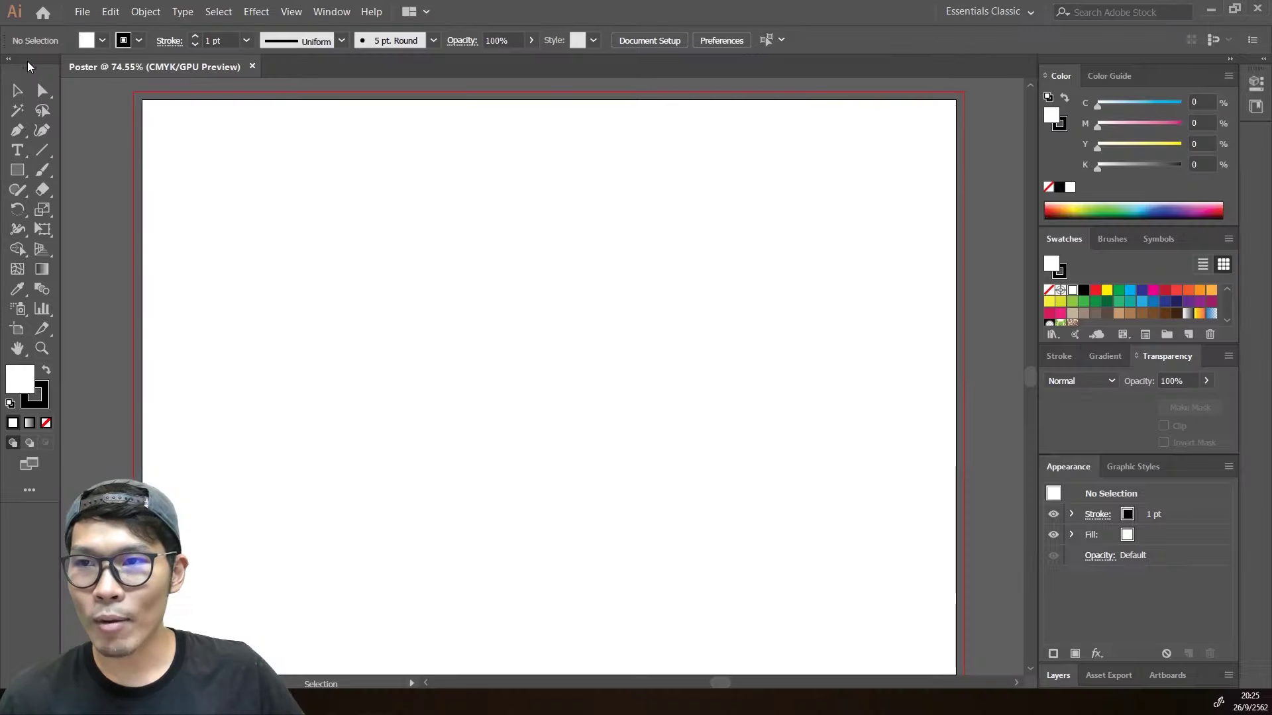
Float the tool set, return it to the left edge, and collapse it to a single column.
{"action": "mouse_move", "coordinate": [27, 61]}
{"action": "left_mouse_down"}
{"action": "mouse_move", "coordinate": [419, 145]}
{"action": "mouse_move", "coordinate": [48, 116]}
{"action": "left_mouse_up"}
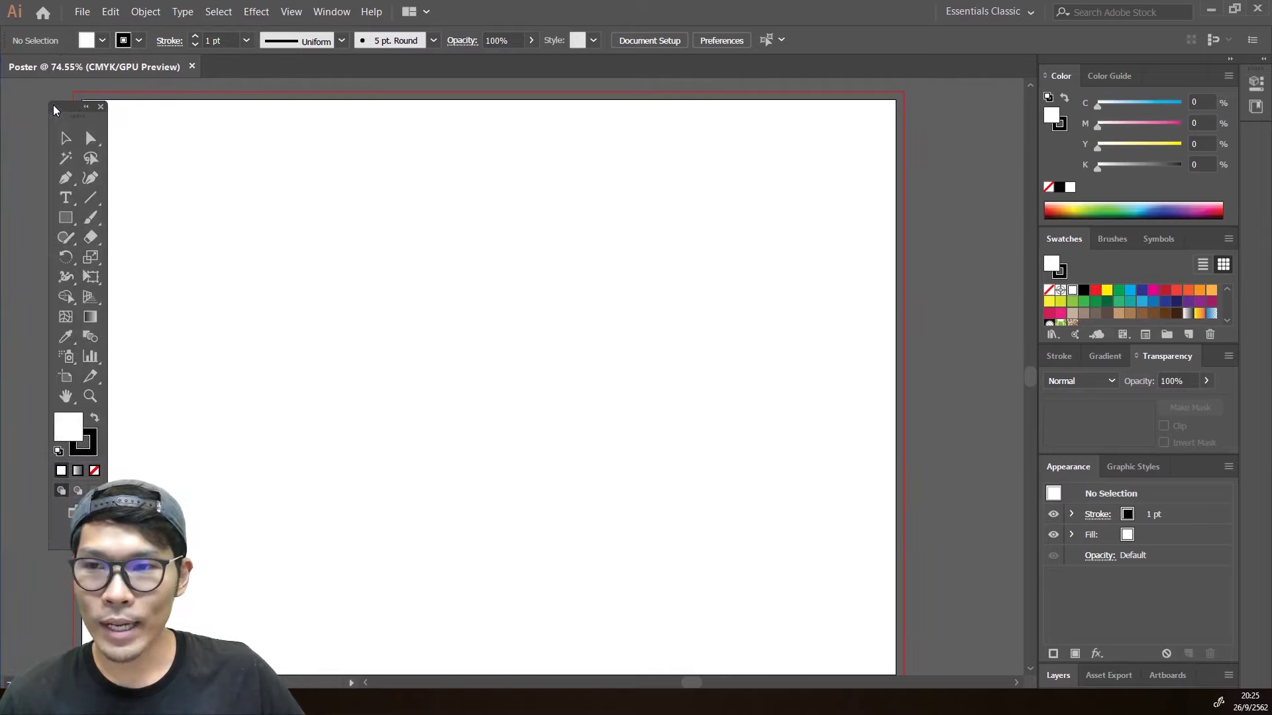
{"action": "left_click_drag", "start_coordinate": [48, 116], "coordinate": [12, 107]}
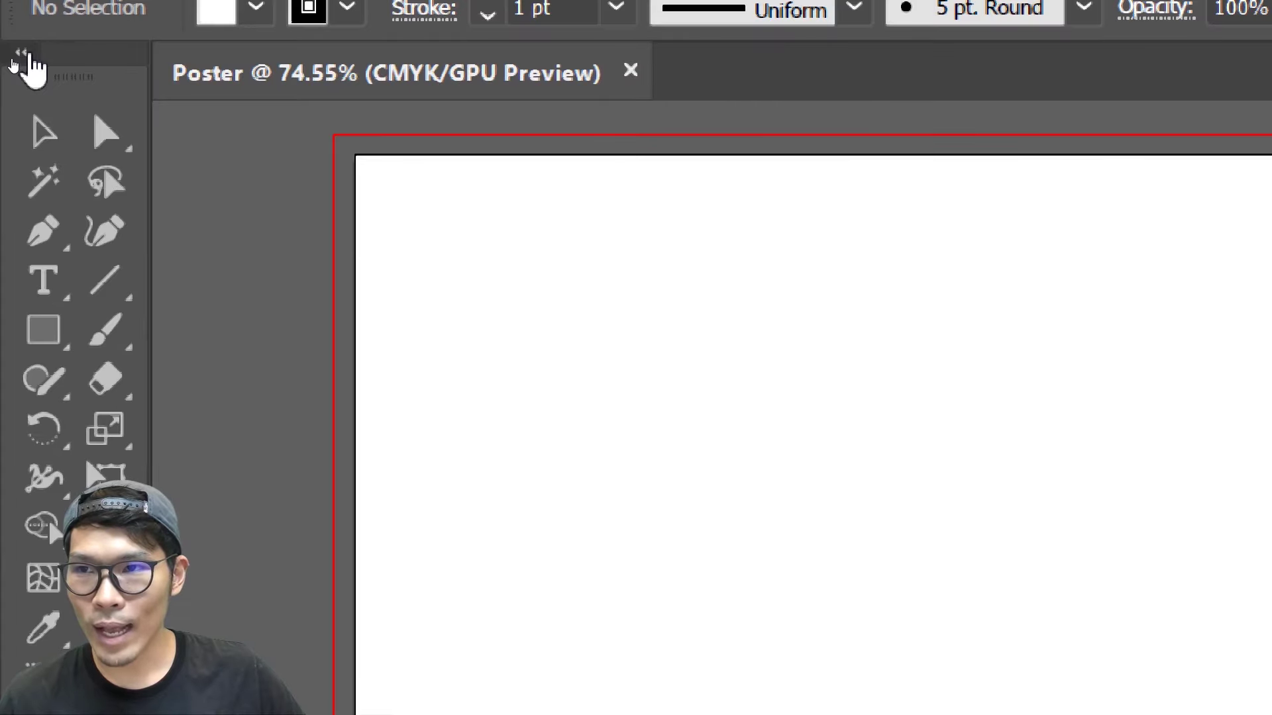
{"action": "left_click", "coordinate": [27, 54]}
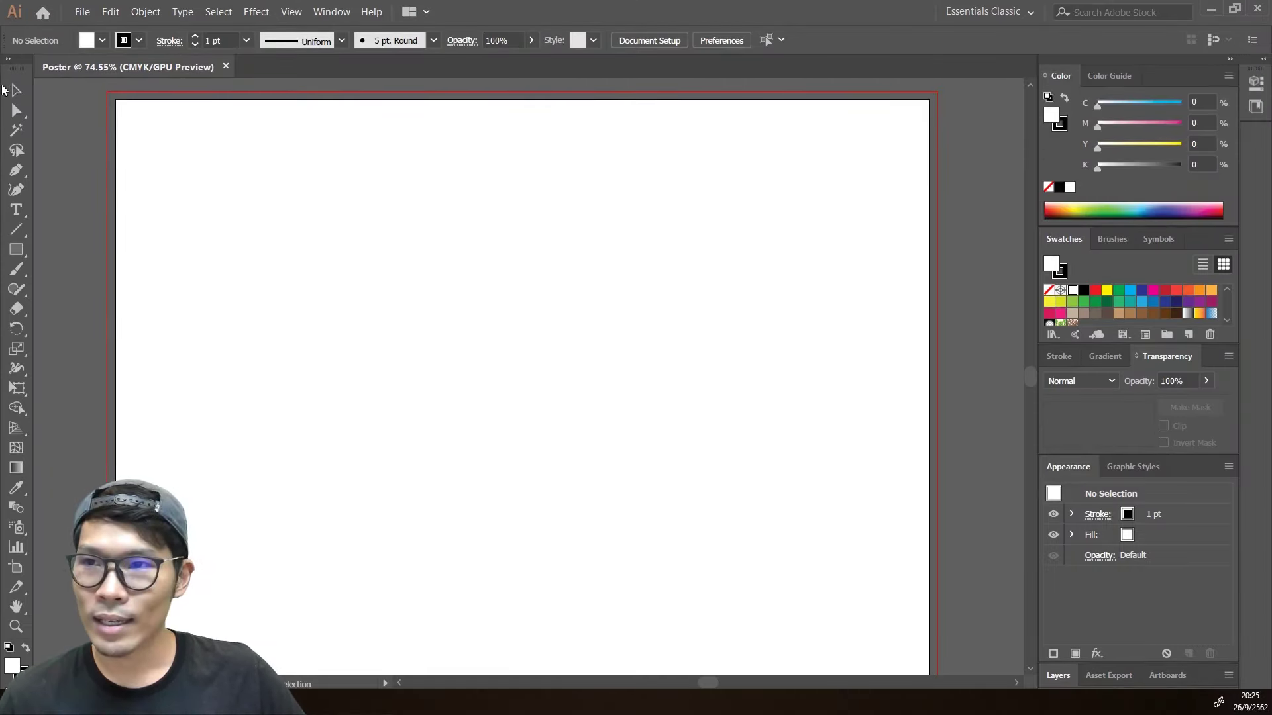
Expand the Tools panel back to two columns and browse the File, Edit, Type and Window menus.
{"action": "left_click", "coordinate": [7, 60]}
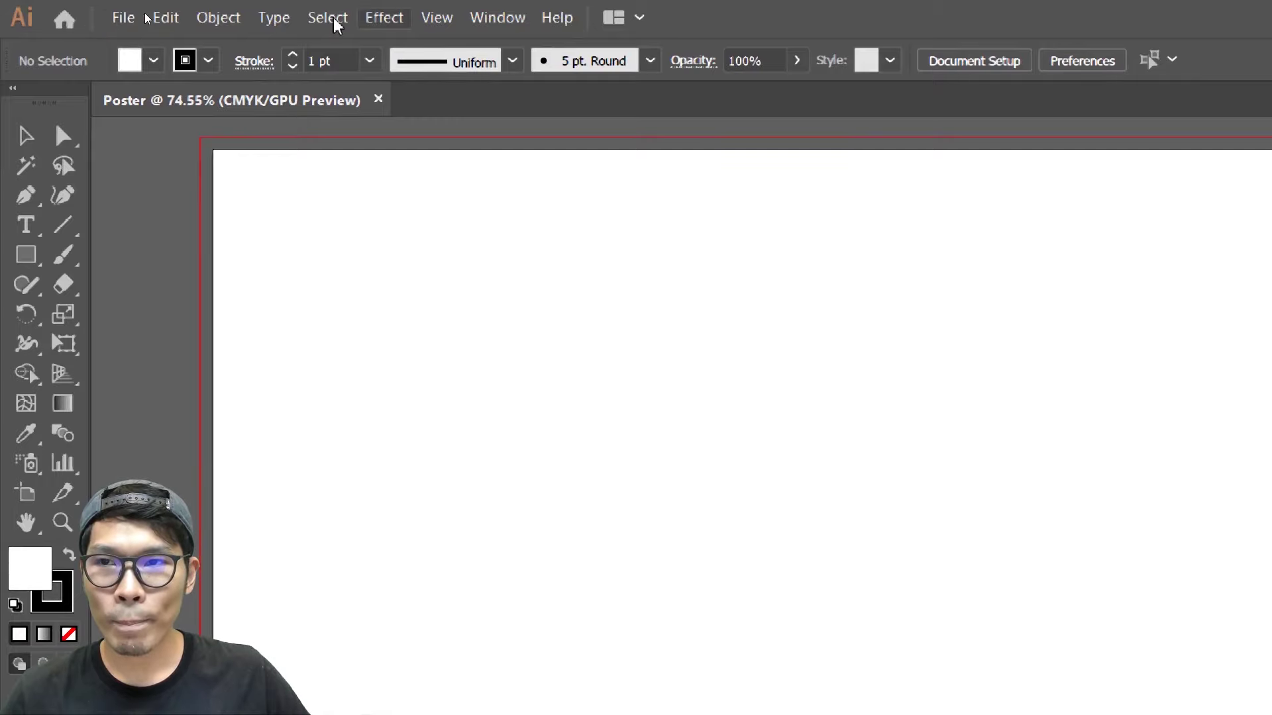
{"action": "left_click", "coordinate": [124, 19]}
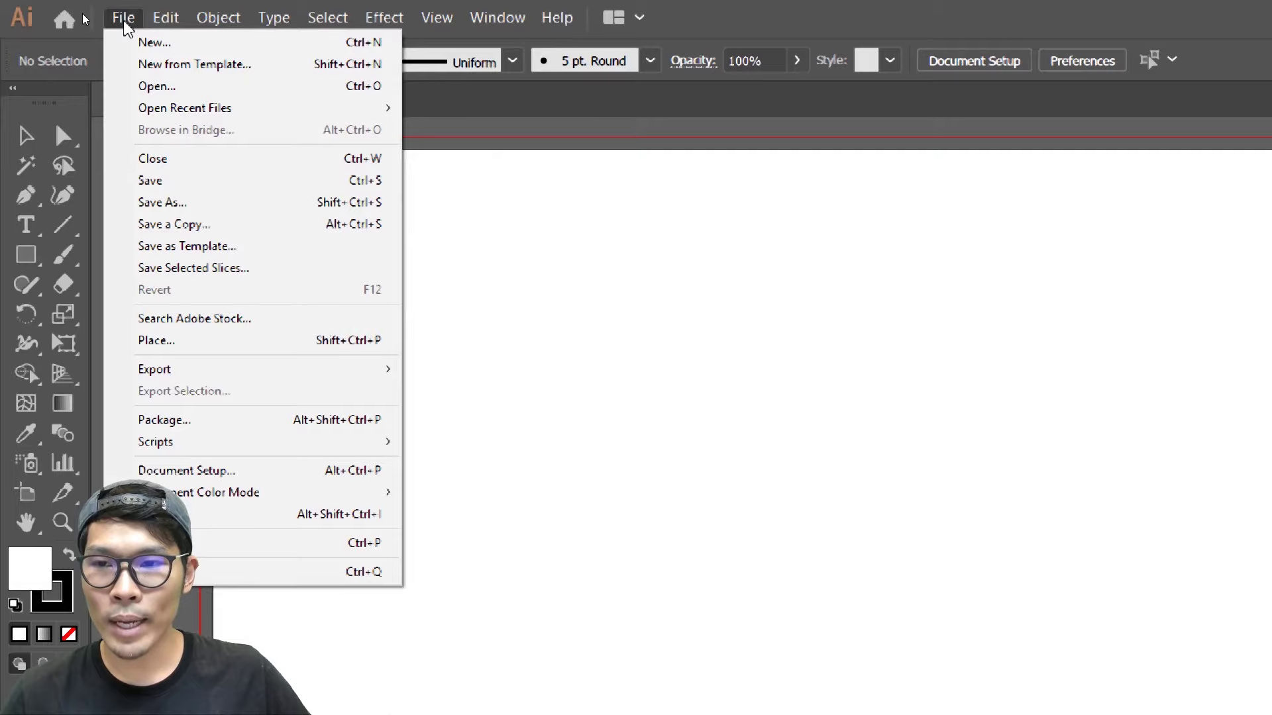
{"action": "left_click", "coordinate": [104, 14]}
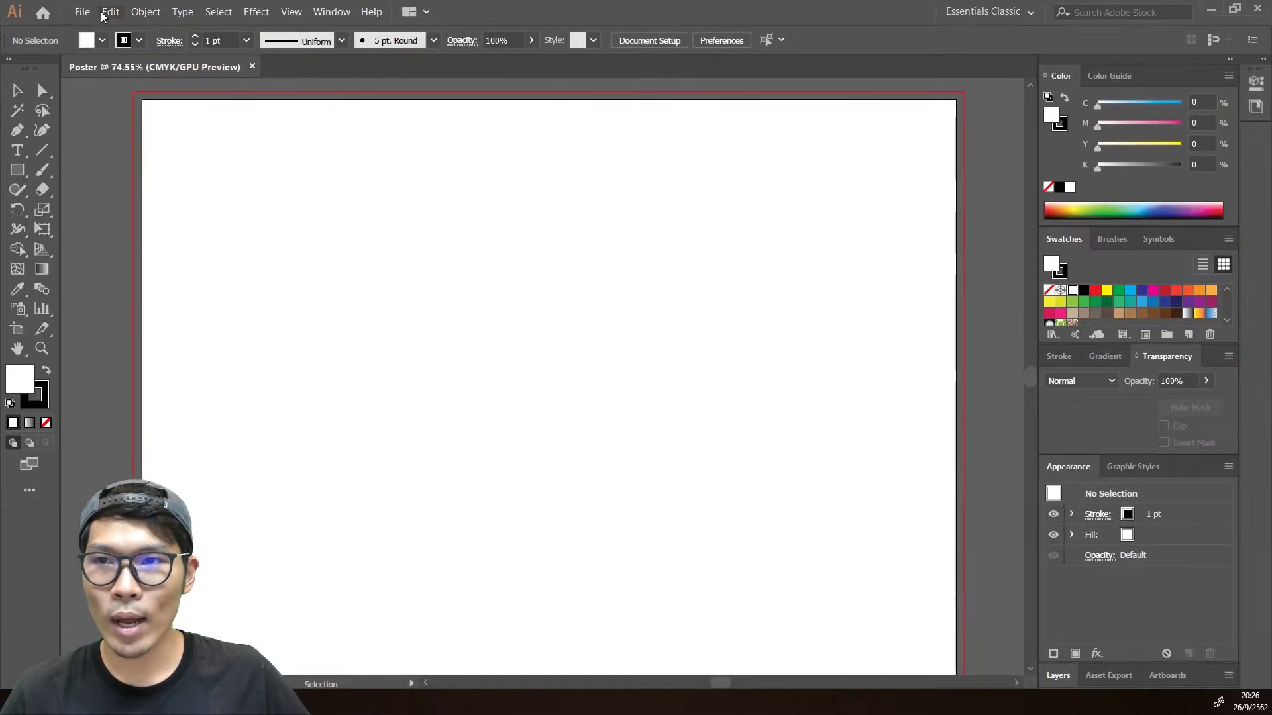
{"action": "left_click", "coordinate": [82, 11]}
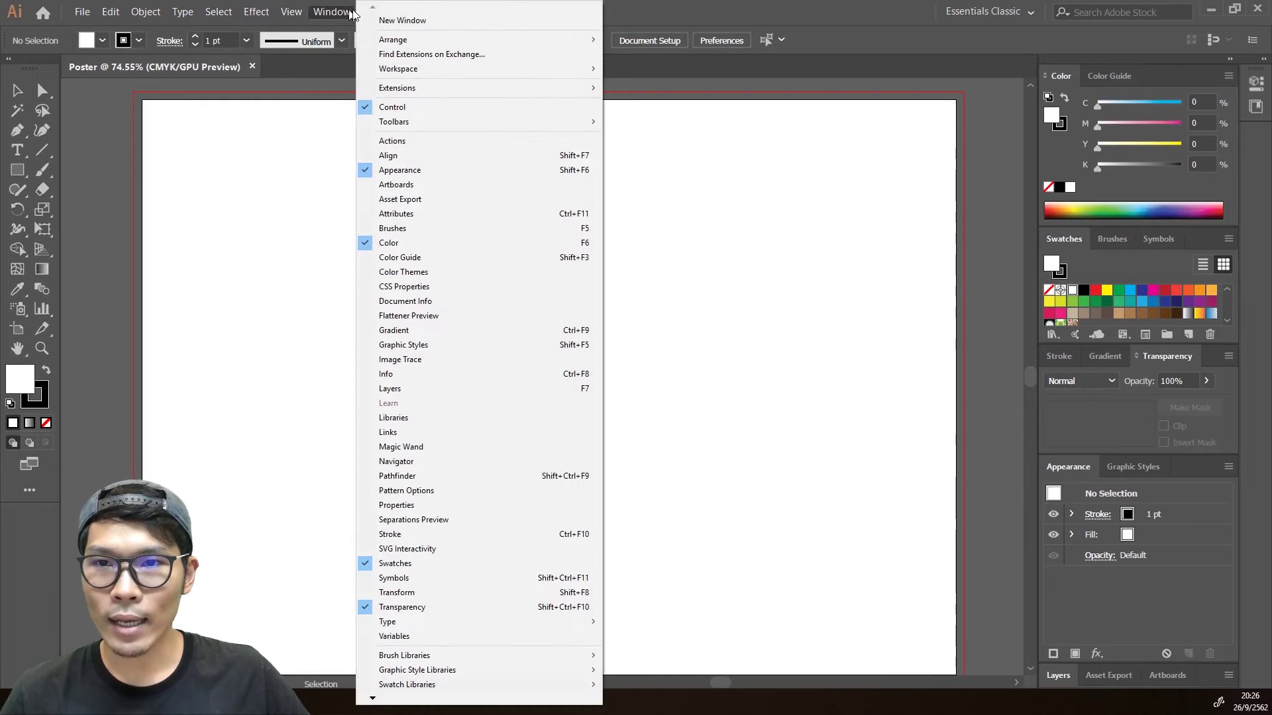
{"action": "left_click", "coordinate": [630, 22]}
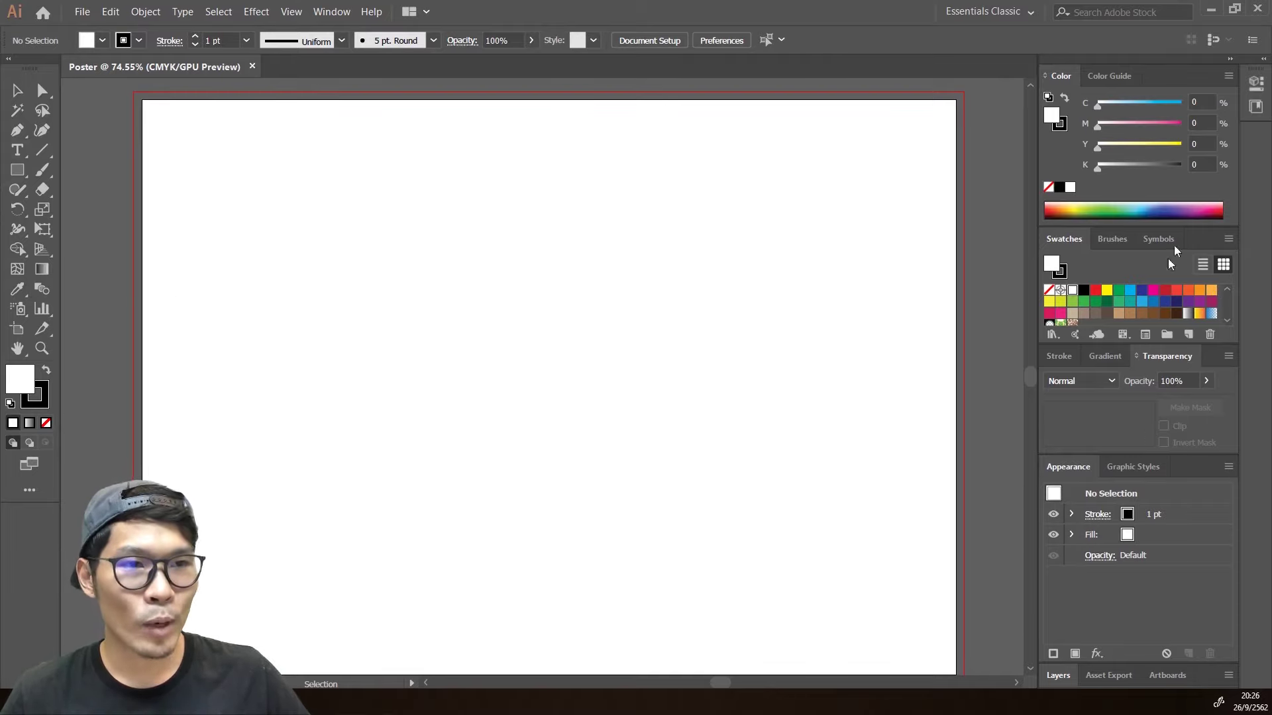
{"action": "left_click", "coordinate": [1263, 60]}
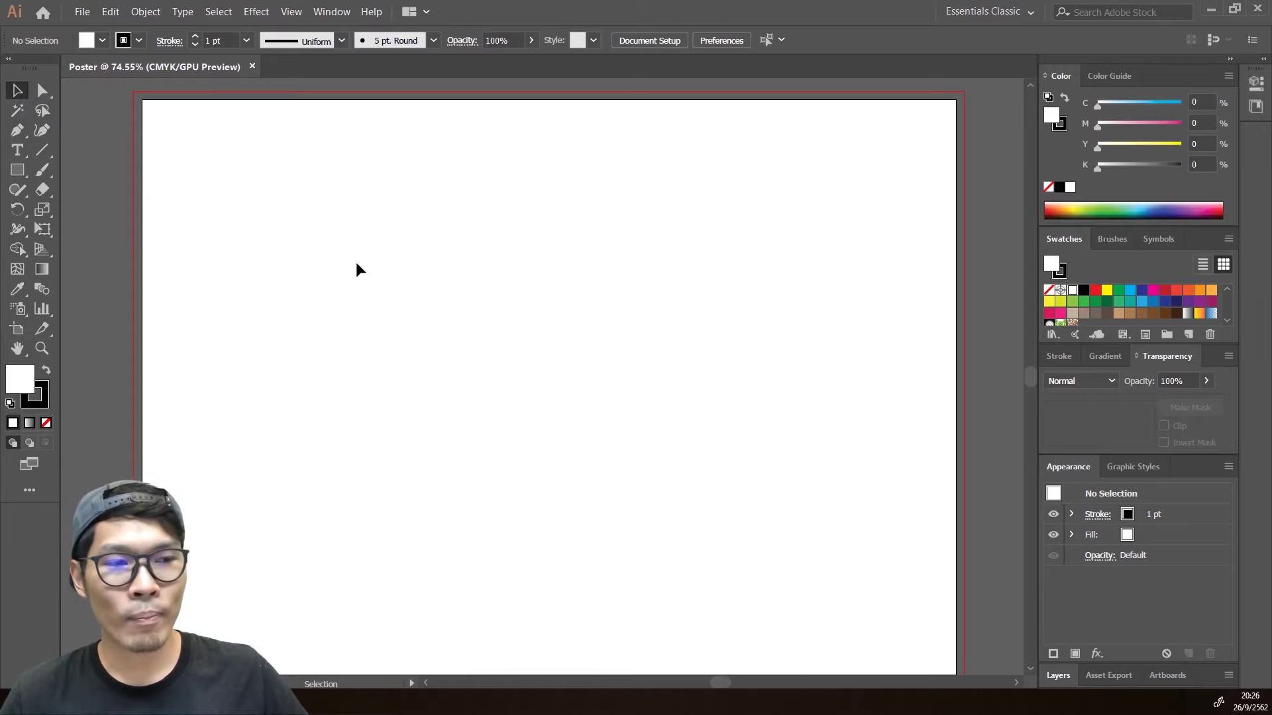
Make the Direct Selection Tool (white arrow) active for picking anchor points.
{"action": "left_click", "coordinate": [43, 91]}
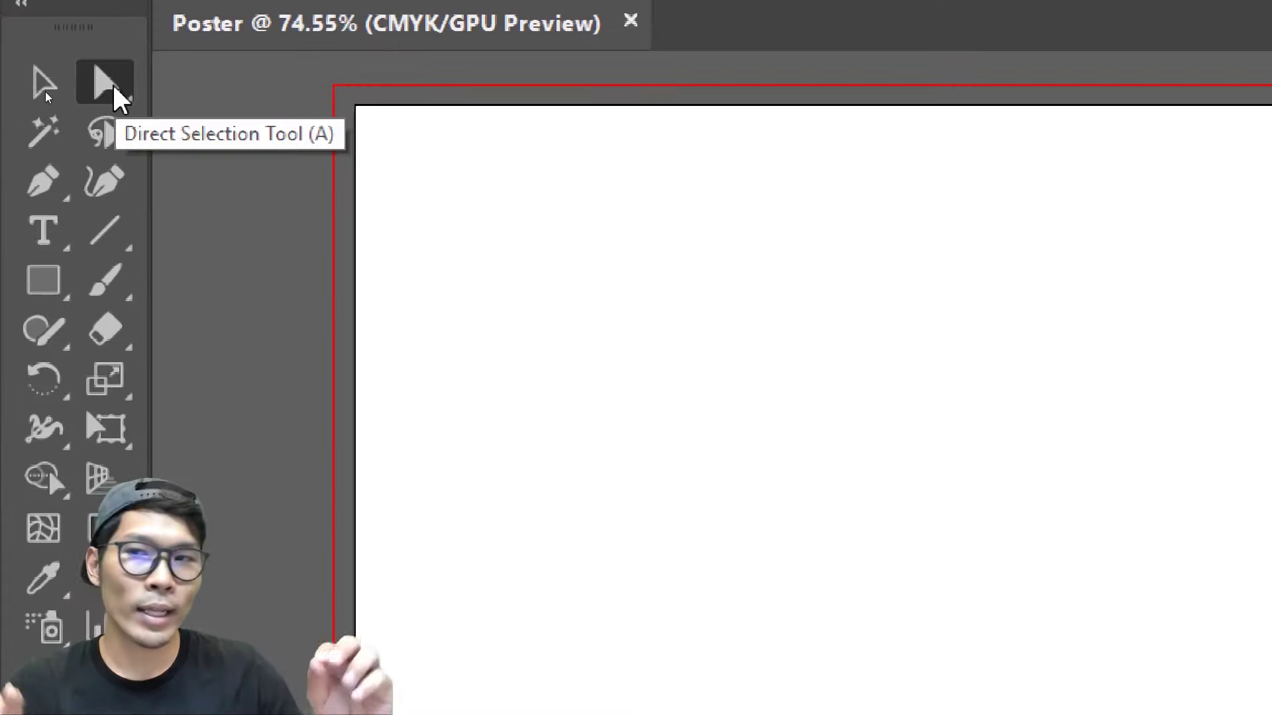
Make the Magic Wand Tool (Y) active for similar-colour selection.
{"action": "left_click", "coordinate": [36, 136]}
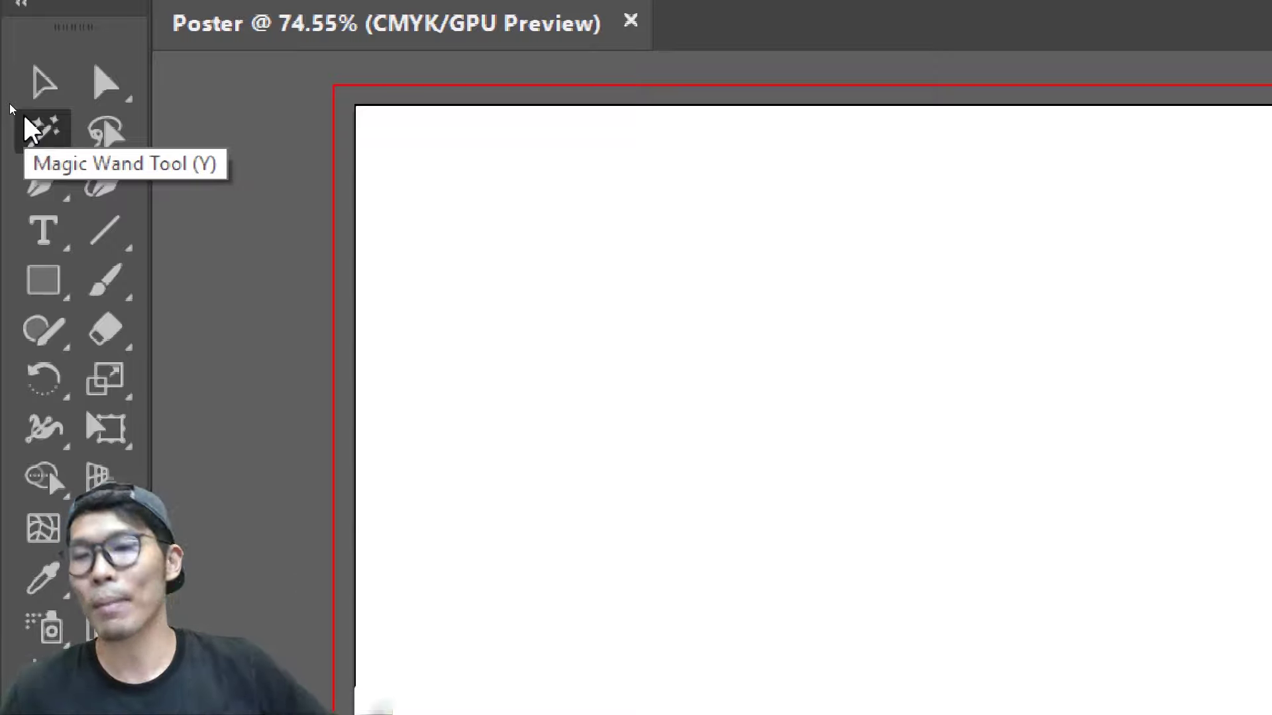
{"action": "left_click", "coordinate": [27, 123]}
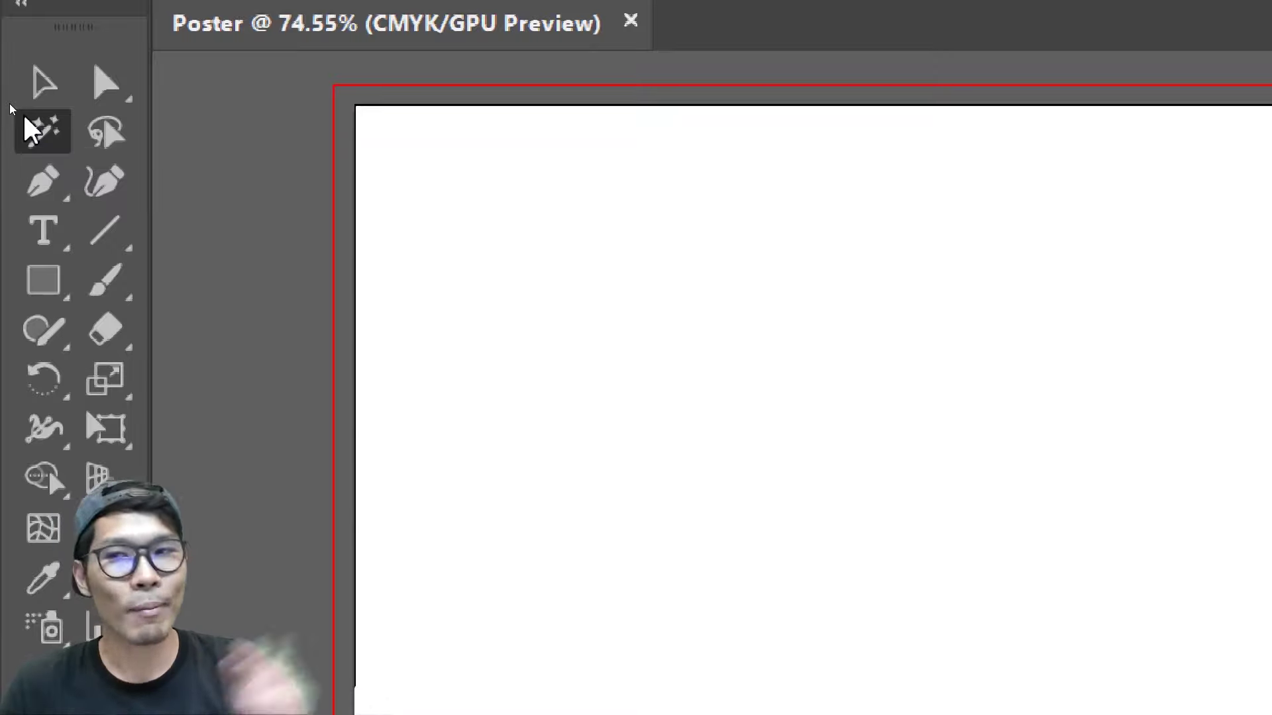
Try the Lasso Tool, then make the Pen Tool the active tool.
{"action": "left_click", "coordinate": [114, 129]}
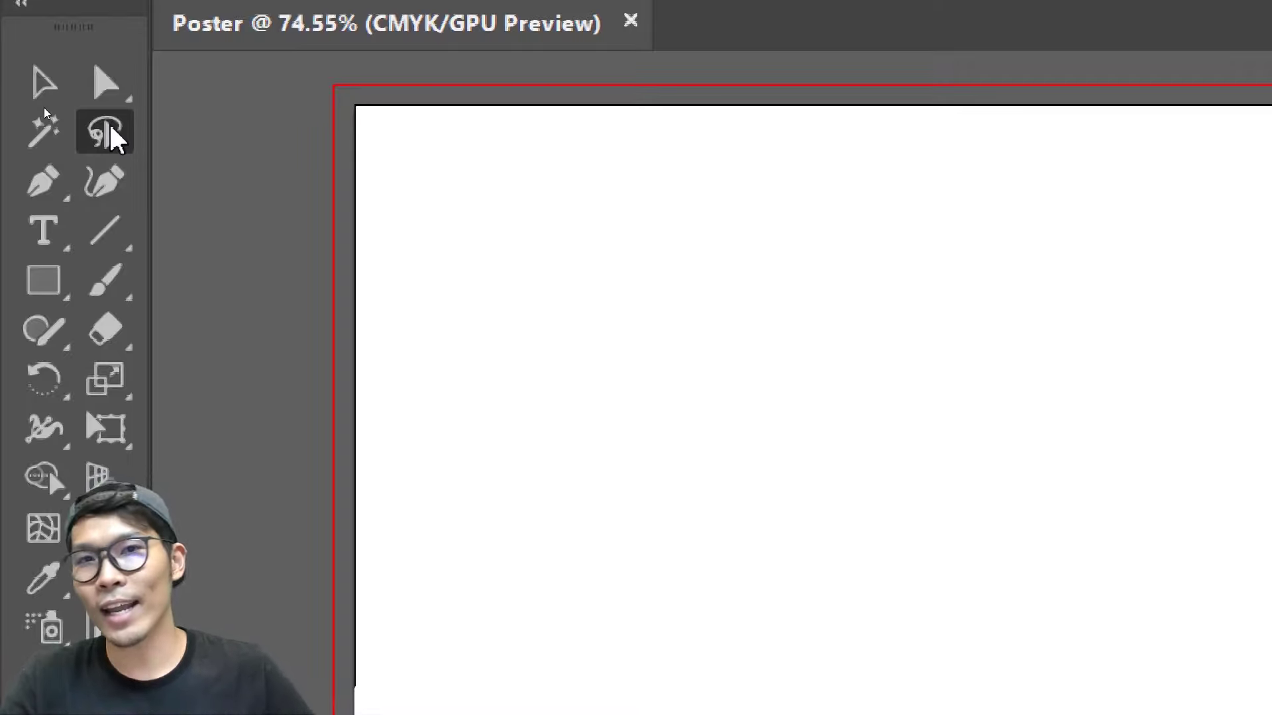
{"action": "left_click", "coordinate": [53, 183]}
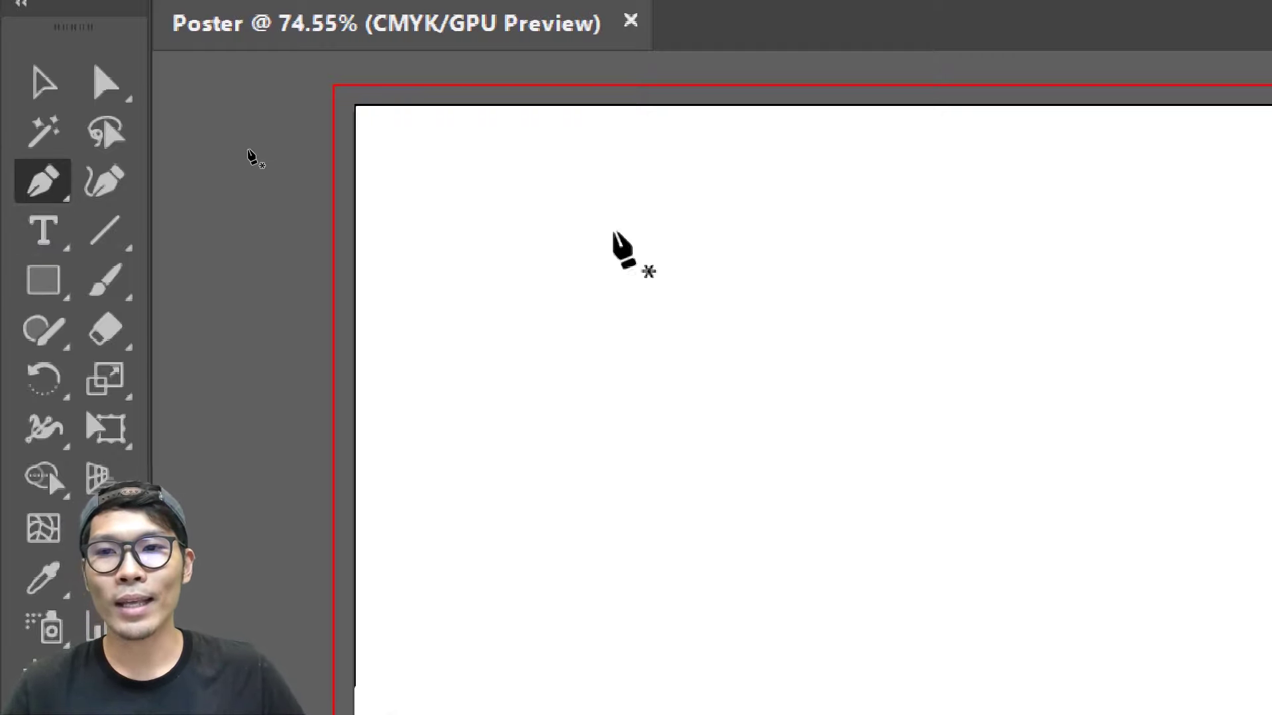
Review the Type Tool variants, then make the Line Segment Tool (\) active.
{"action": "left_click", "coordinate": [45, 232]}
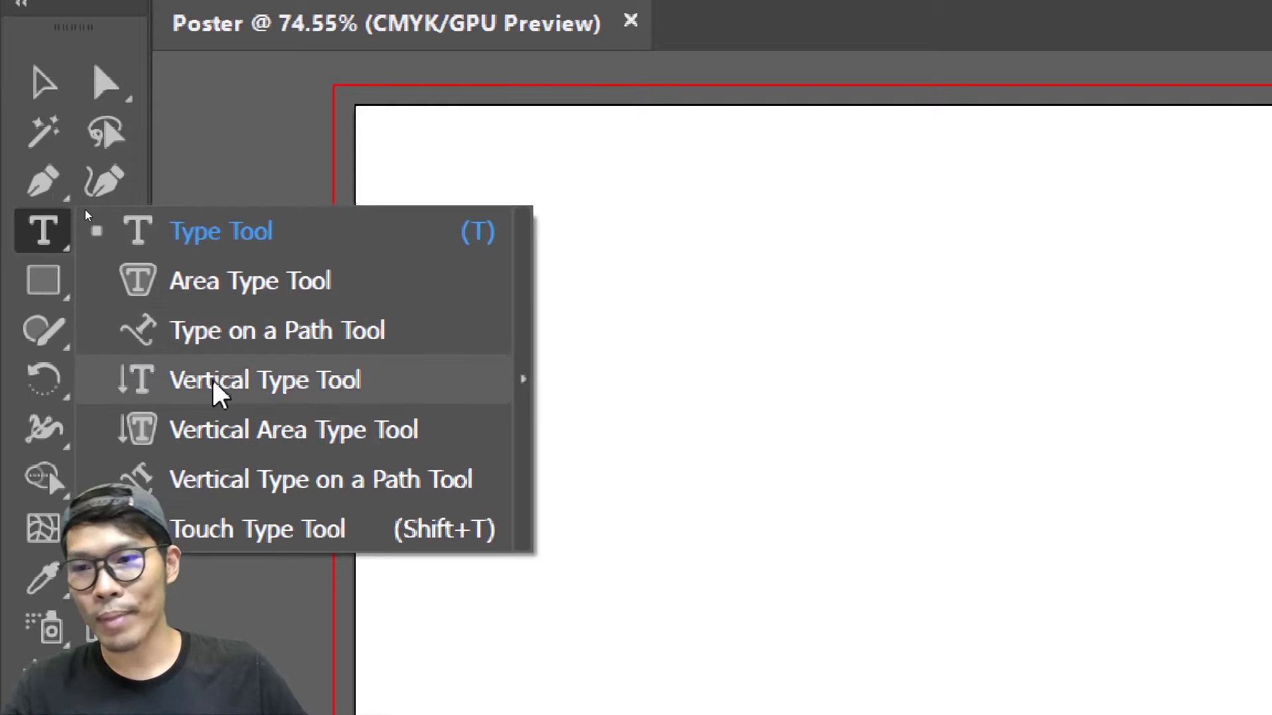
{"action": "left_click", "coordinate": [41, 227]}
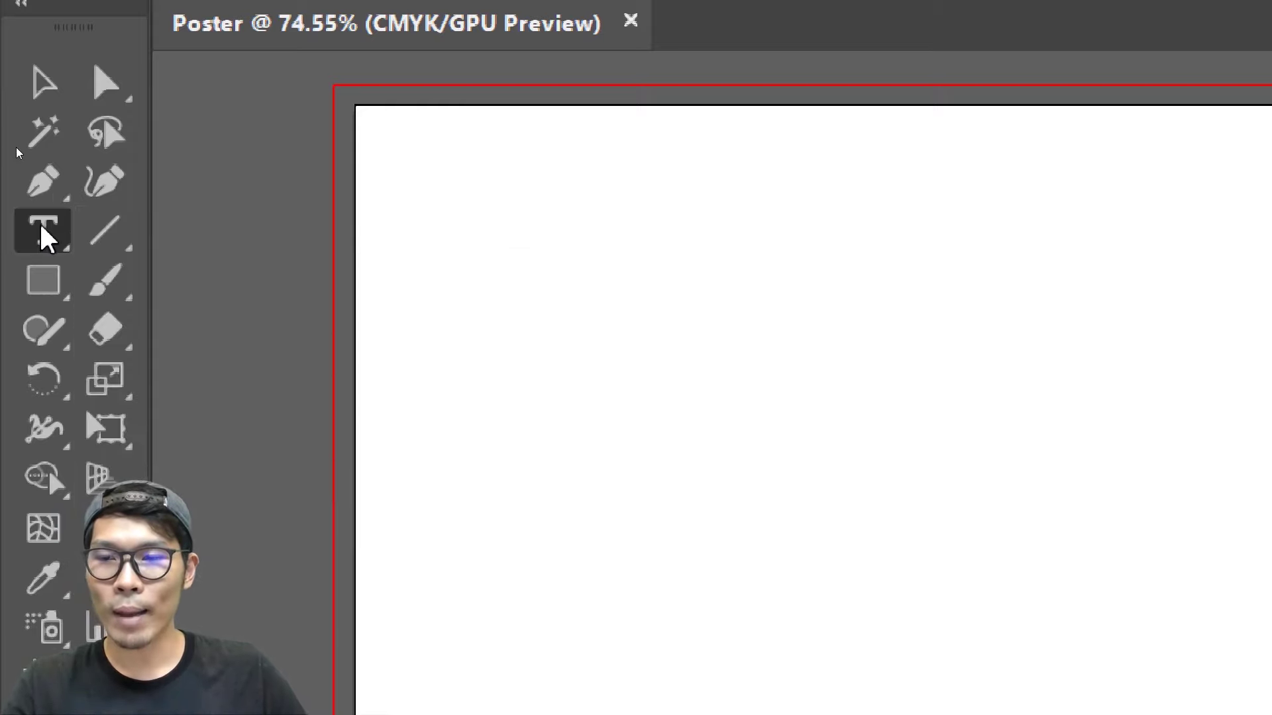
{"action": "left_click", "coordinate": [106, 237]}
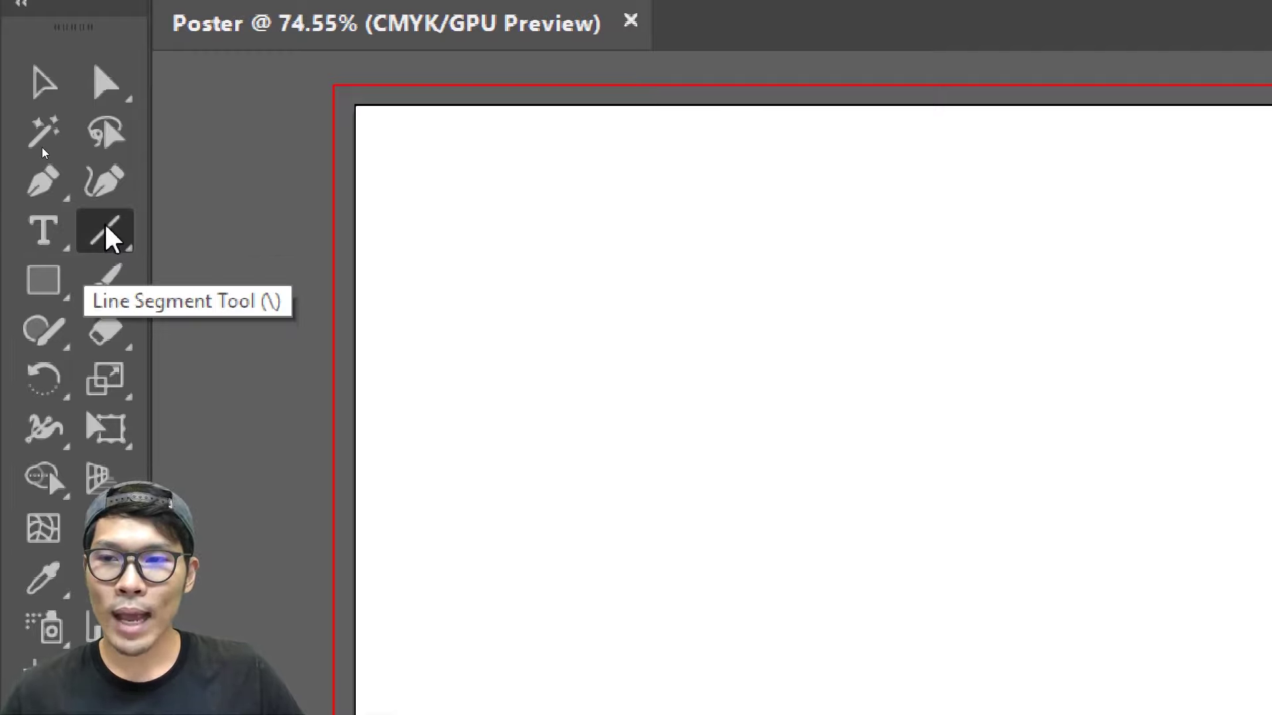
Browse the shape variants in the Rectangle Tool flyout.
{"action": "left_click", "coordinate": [33, 285]}
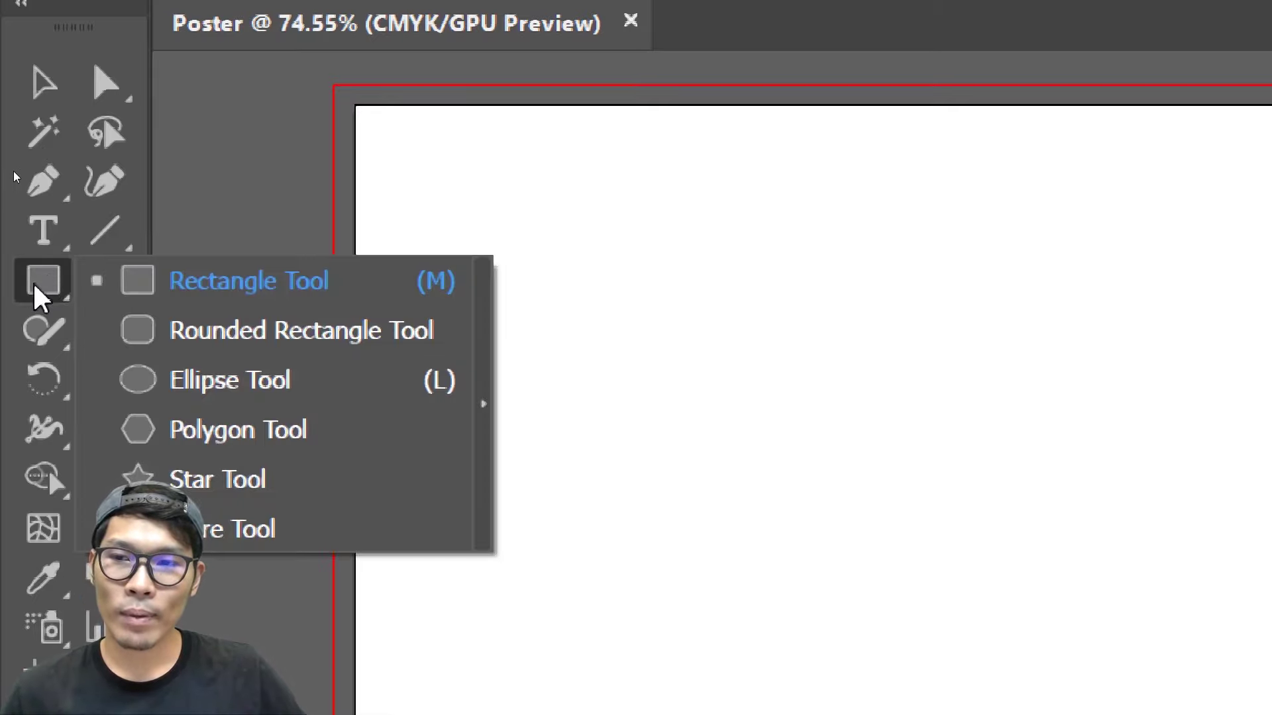
{"action": "left_click", "coordinate": [33, 281]}
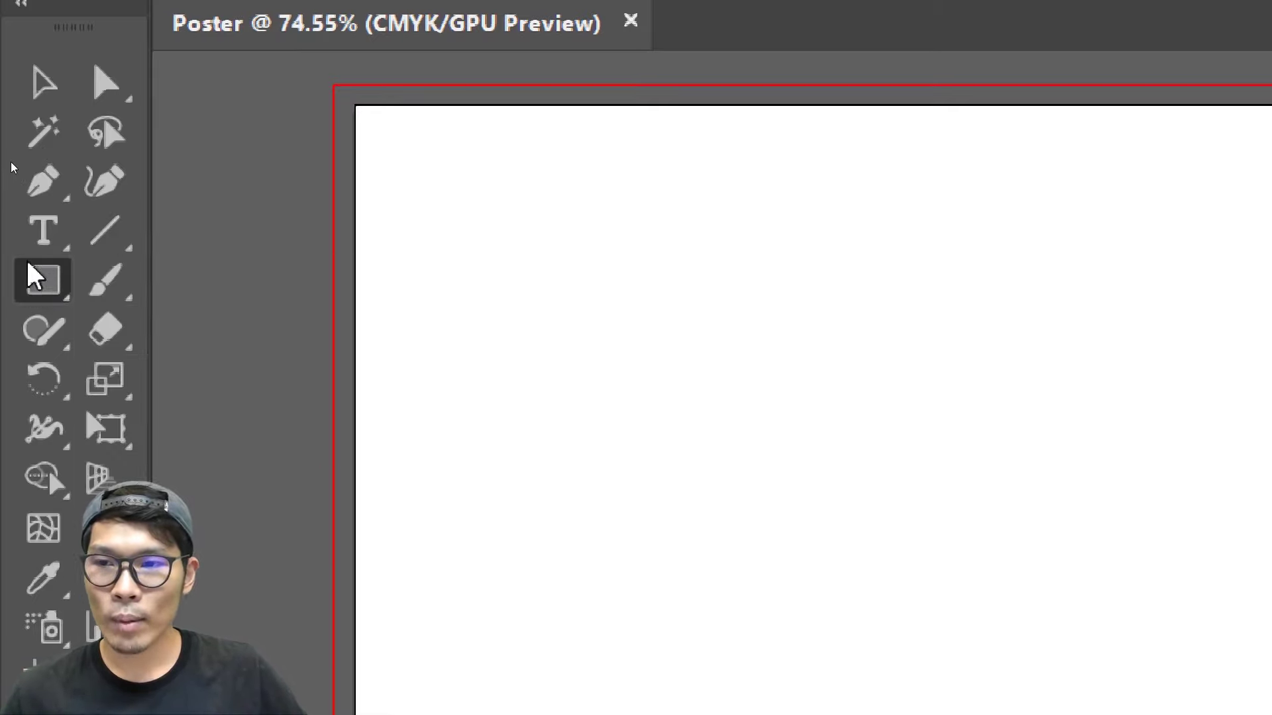
{"action": "left_click", "coordinate": [48, 284]}
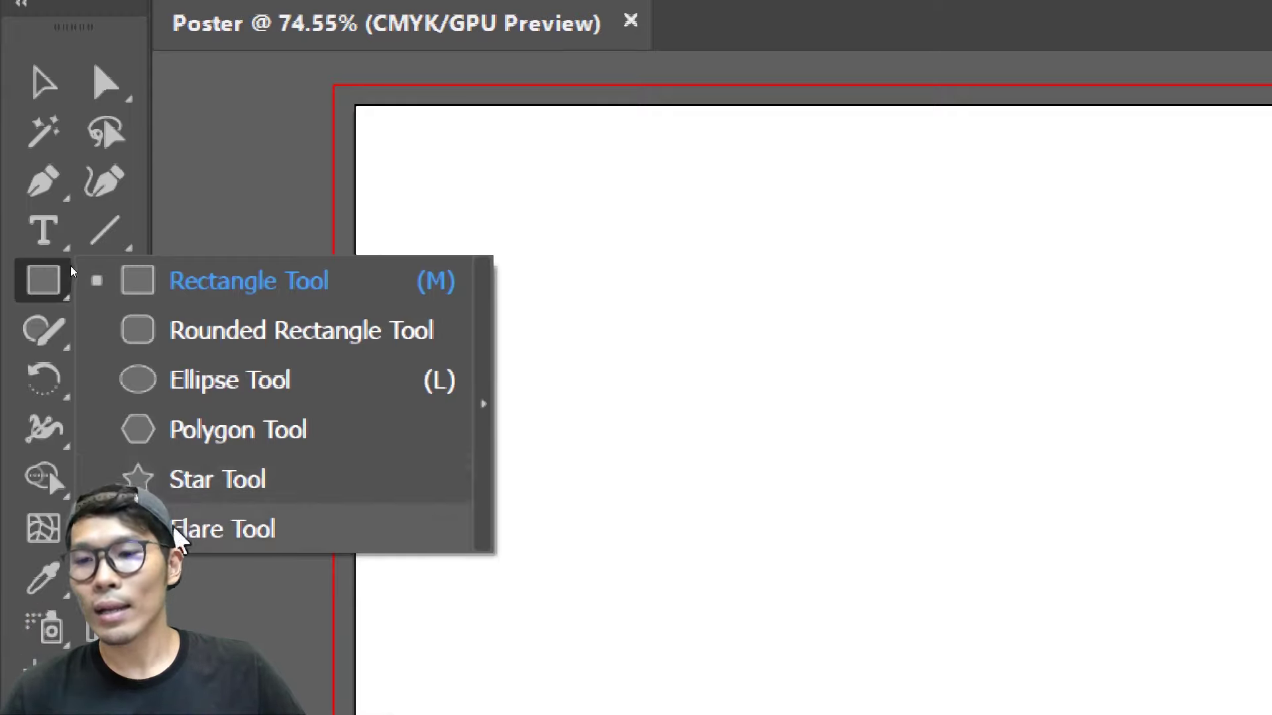
{"action": "left_click", "coordinate": [40, 281]}
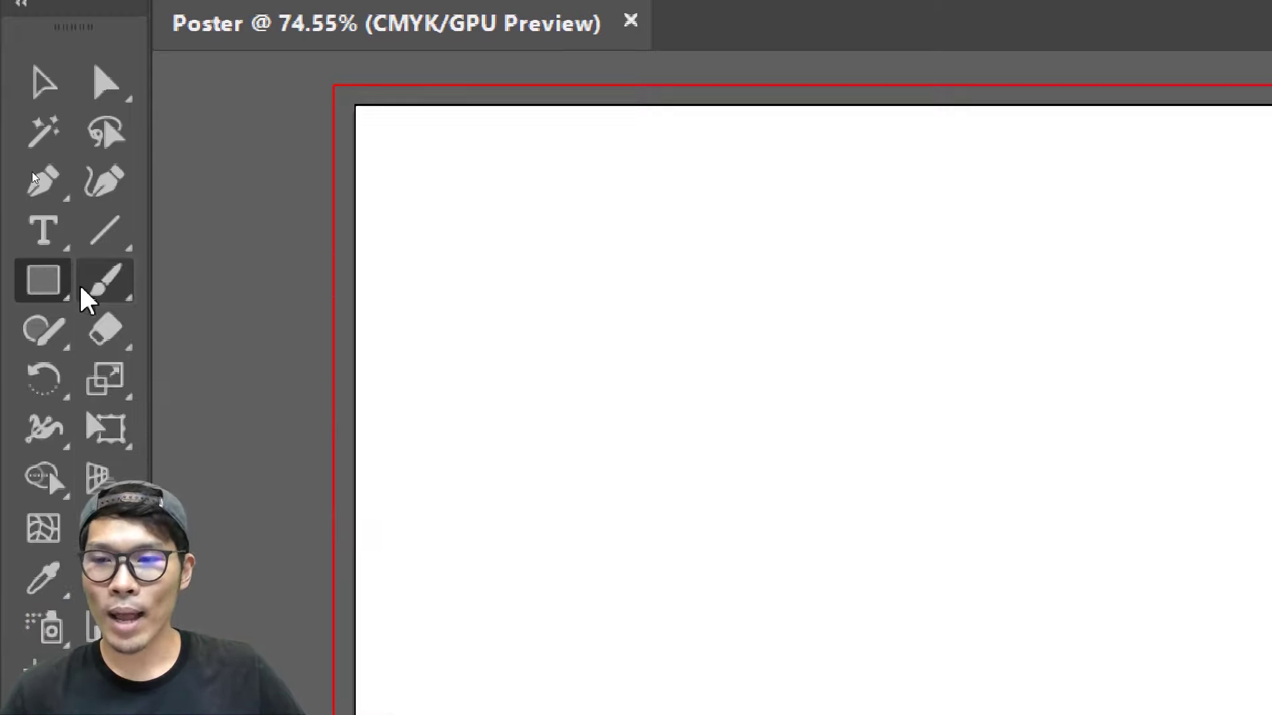
Review the Paintbrush and Blob Brush options, then make Shaper active with its related tools listed.
{"action": "left_click", "coordinate": [104, 281]}
{"action": "left_click", "coordinate": [106, 280]}
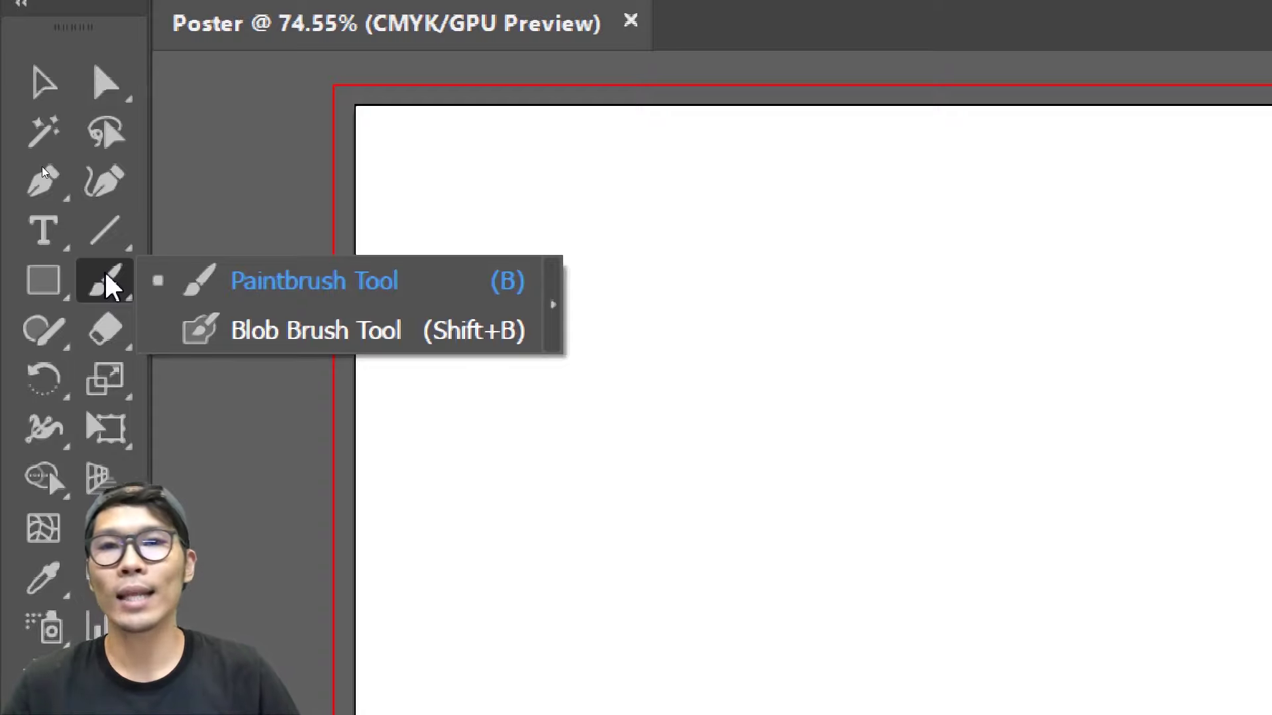
{"action": "left_click", "coordinate": [106, 285]}
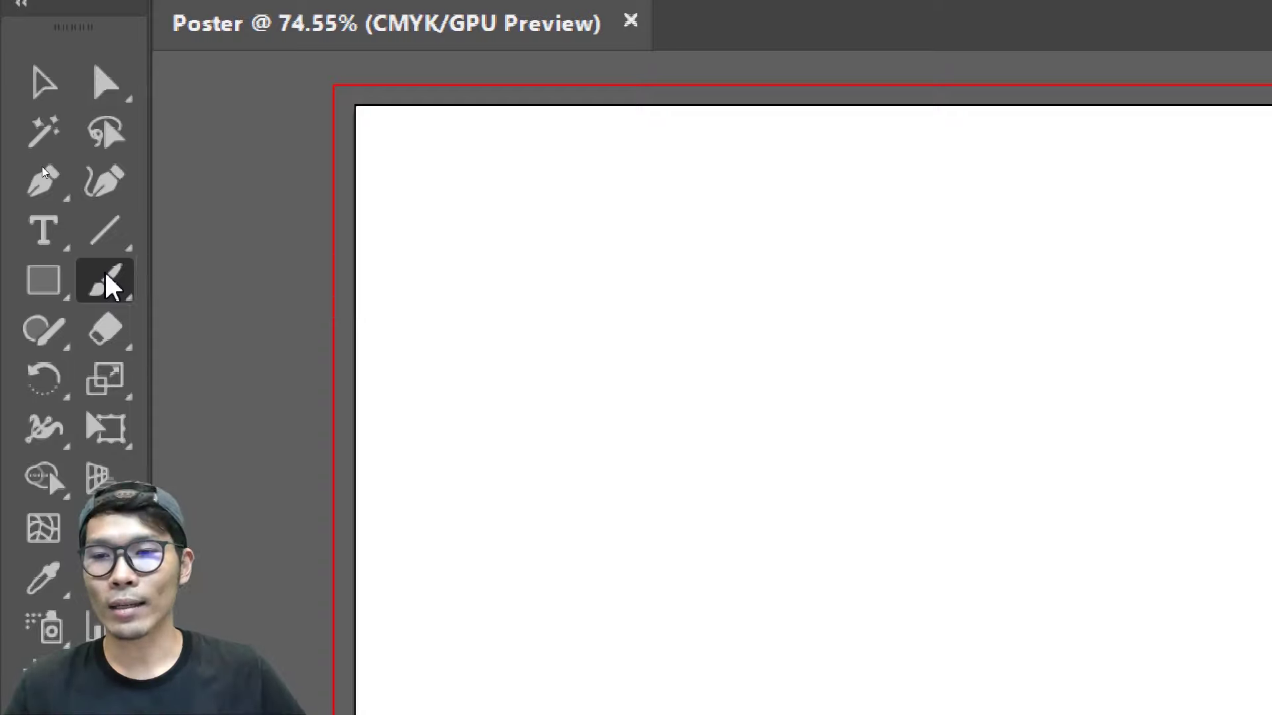
{"action": "left_click", "coordinate": [41, 323]}
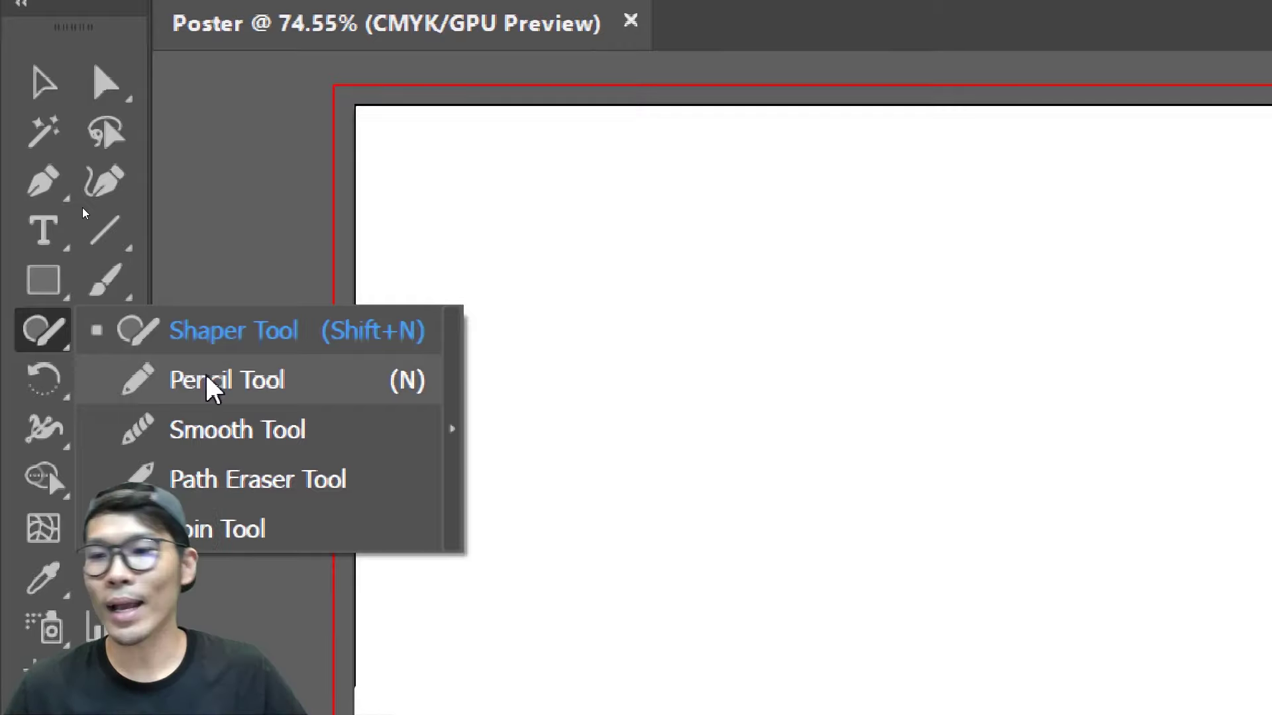
View the Eraser Tool and its cutting-tool variants.
{"action": "left_click", "coordinate": [44, 324]}
{"action": "left_click", "coordinate": [126, 320]}
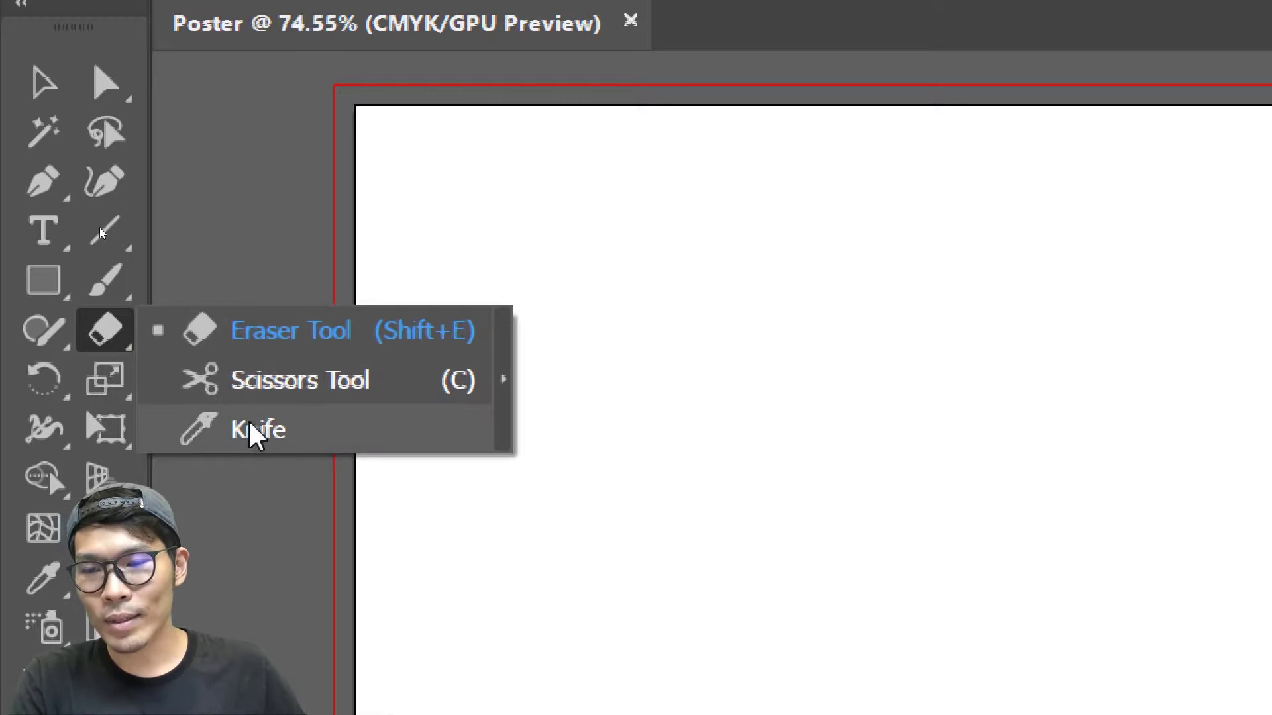
{"action": "left_click", "coordinate": [193, 329]}
Browse the Rotate and Scale flyouts, then make the Width Tool active with its reshaping tools listed.
{"action": "left_click", "coordinate": [24, 388]}
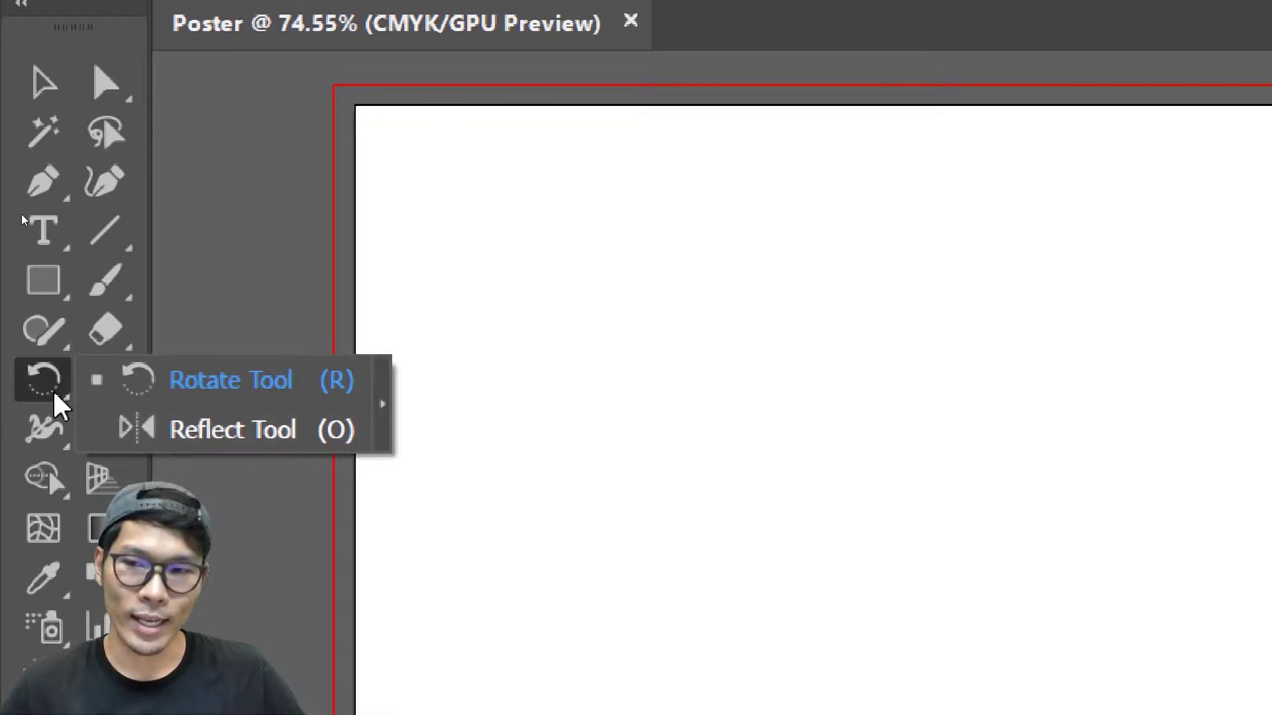
{"action": "left_click", "coordinate": [100, 381]}
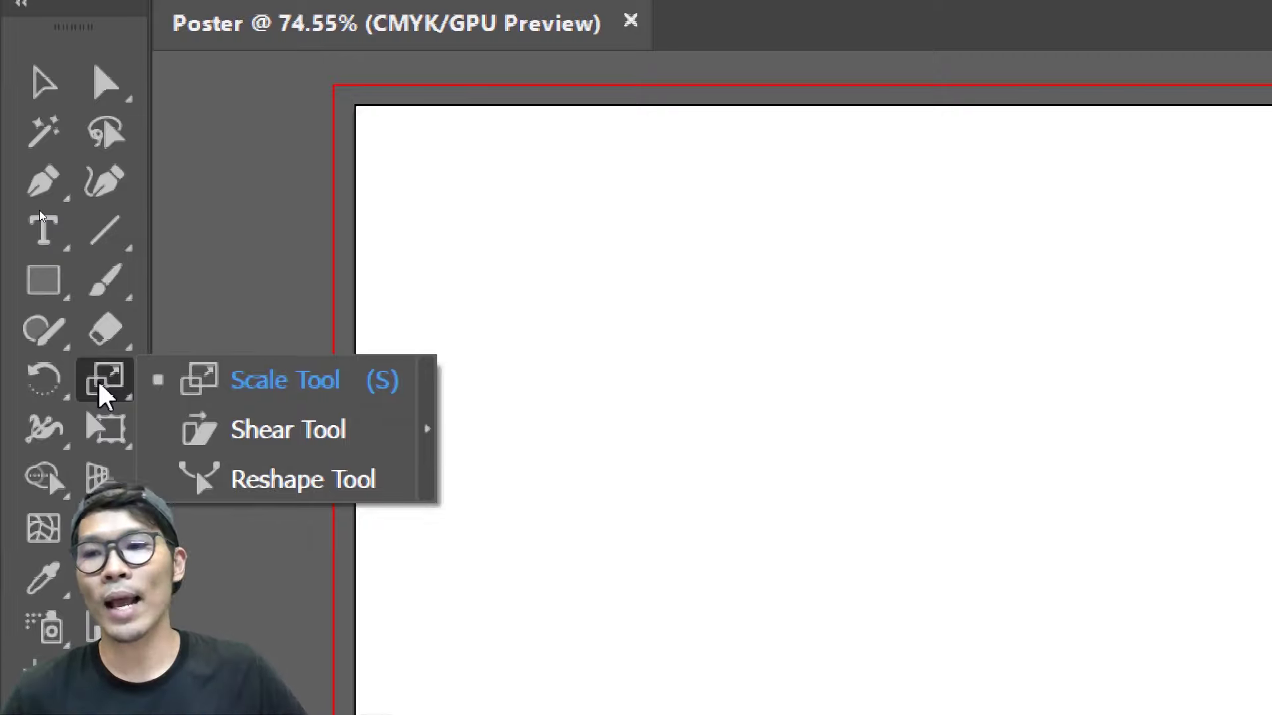
{"action": "left_click", "coordinate": [100, 384]}
{"action": "left_click", "coordinate": [63, 437]}
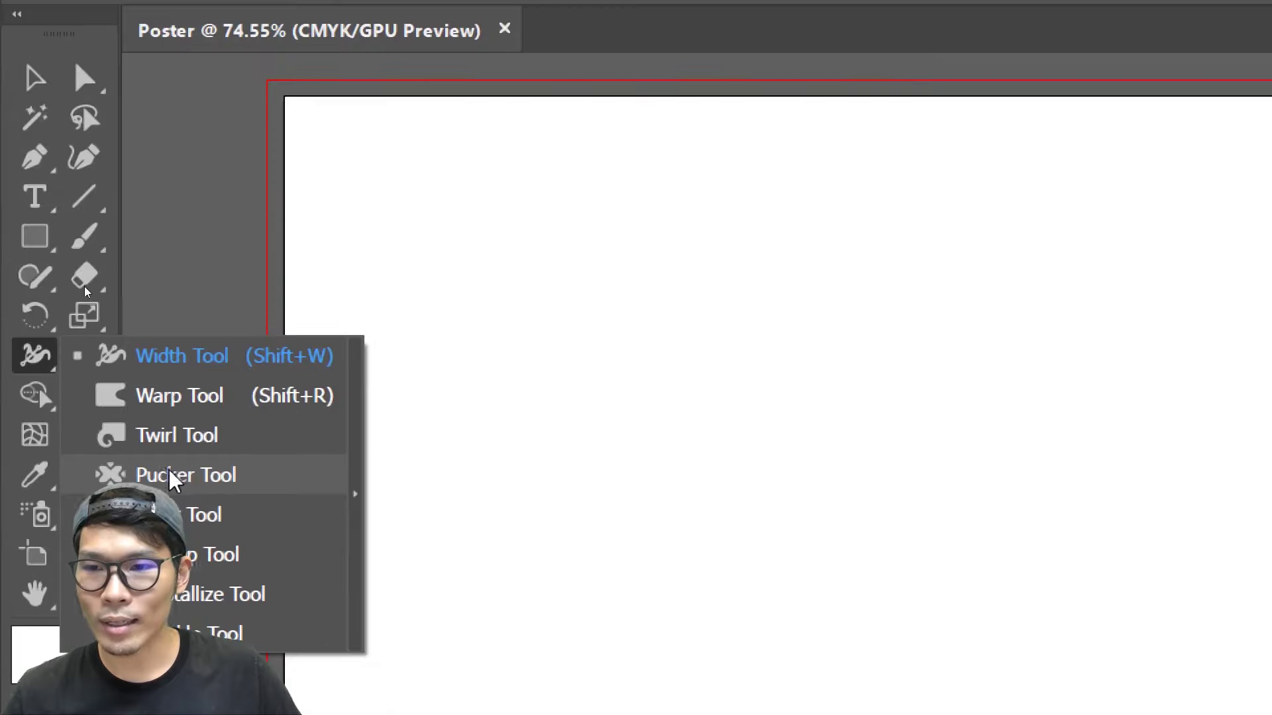
Select Free Transform and view the tools grouped with it.
{"action": "left_click", "coordinate": [30, 362]}
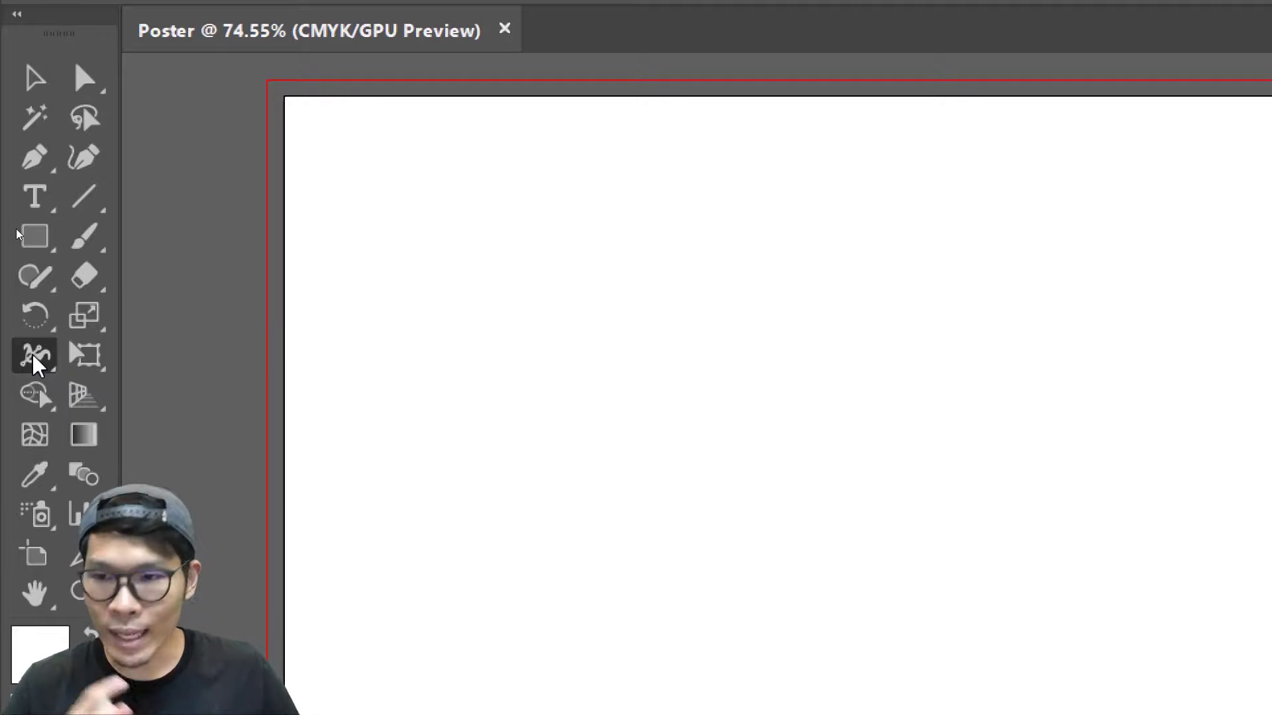
{"action": "left_click", "coordinate": [91, 357]}
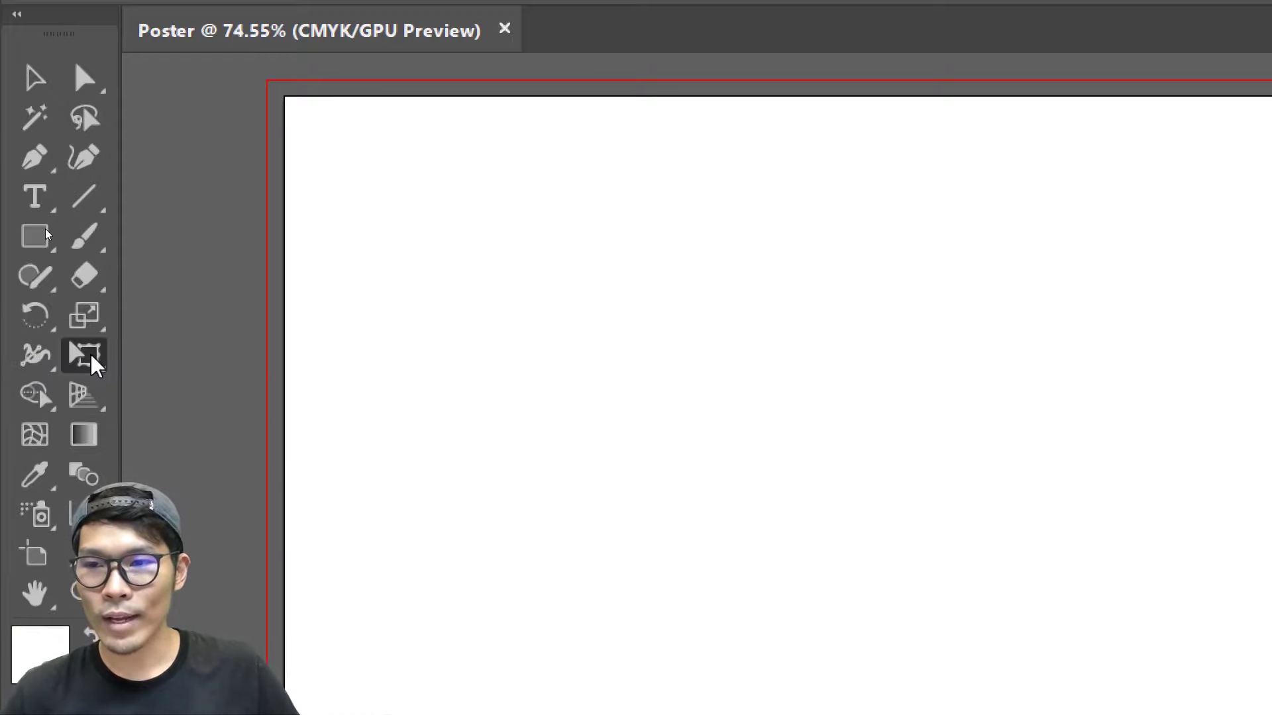
{"action": "left_click", "coordinate": [93, 364]}
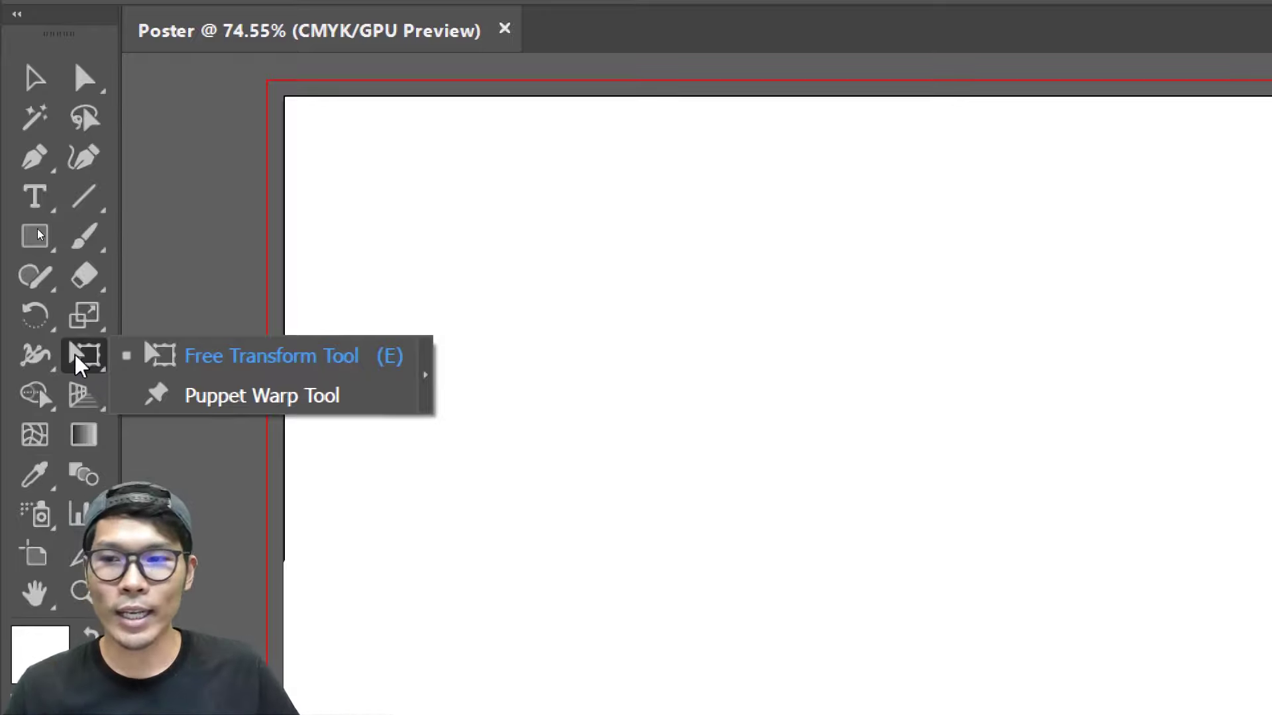
Browse Shape Builder's Live Paint tools, then display the two-point perspective grid.
{"action": "left_click", "coordinate": [36, 397]}
{"action": "left_click", "coordinate": [37, 400]}
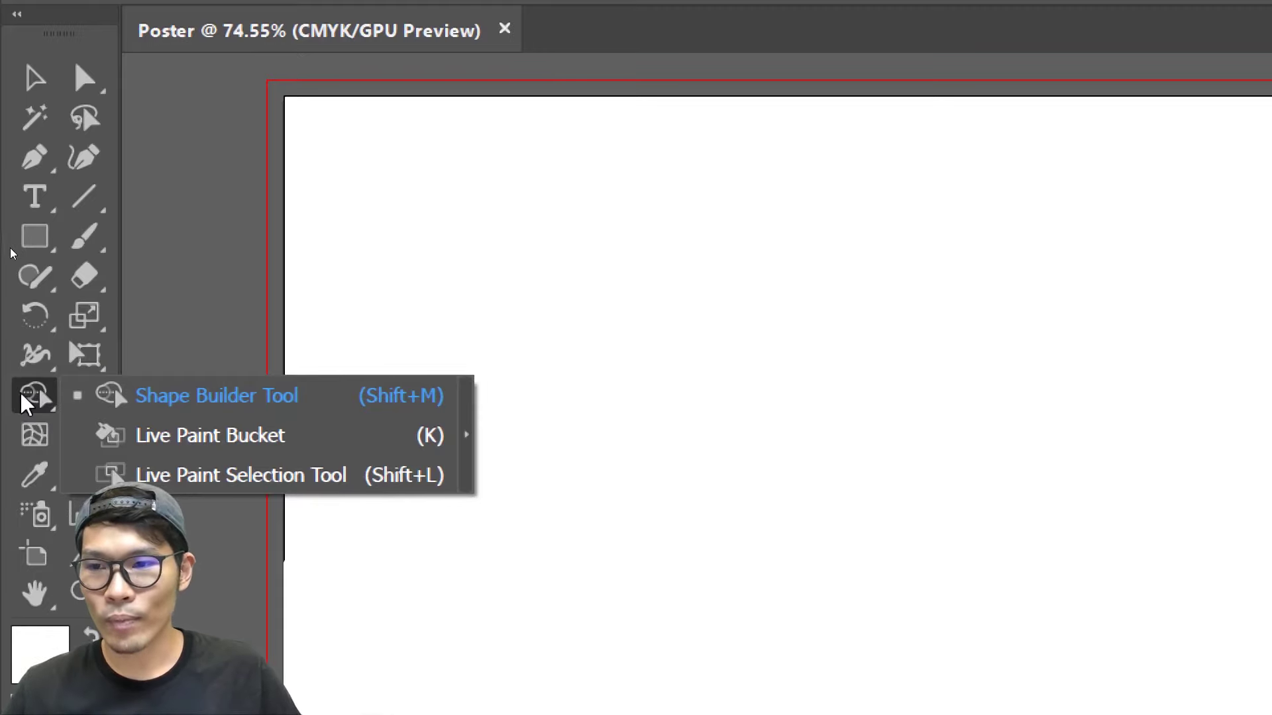
{"action": "left_click", "coordinate": [40, 401]}
{"action": "left_click", "coordinate": [85, 397]}
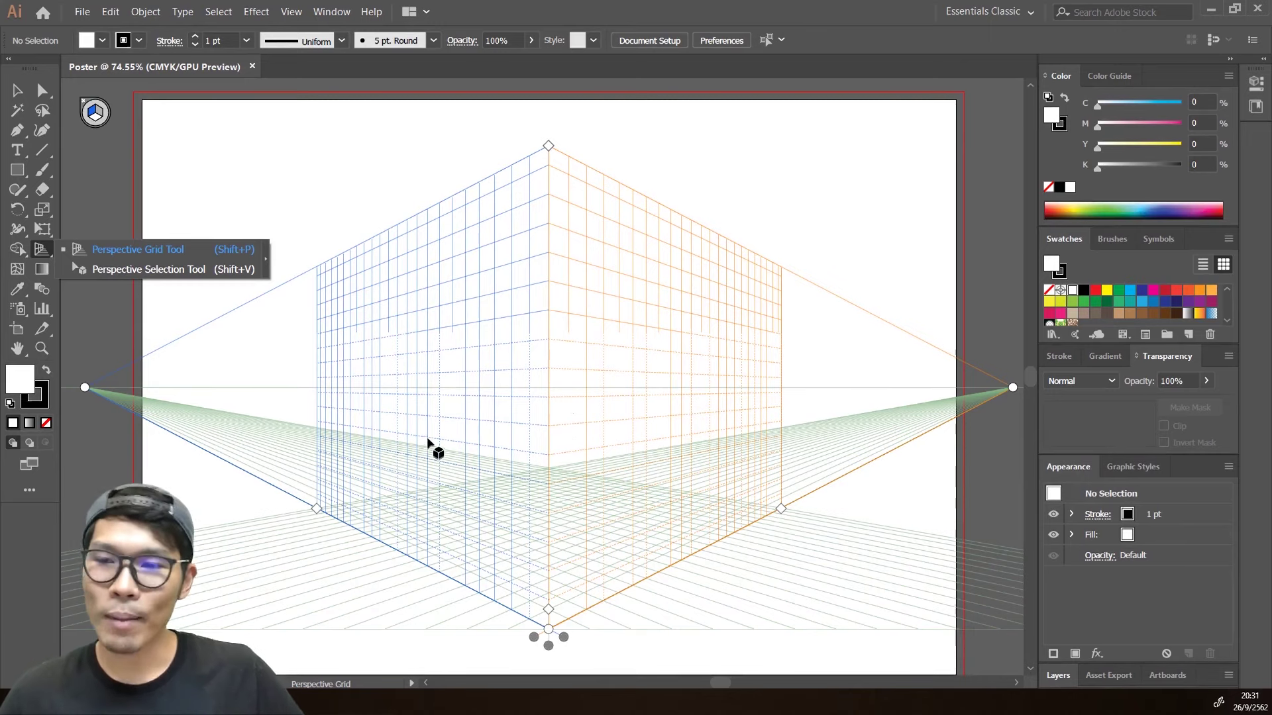
Switch to Free Transform (E), reselect the Perspective Grid Tool, and hide the grid.
{"action": "left_click", "coordinate": [219, 269]}
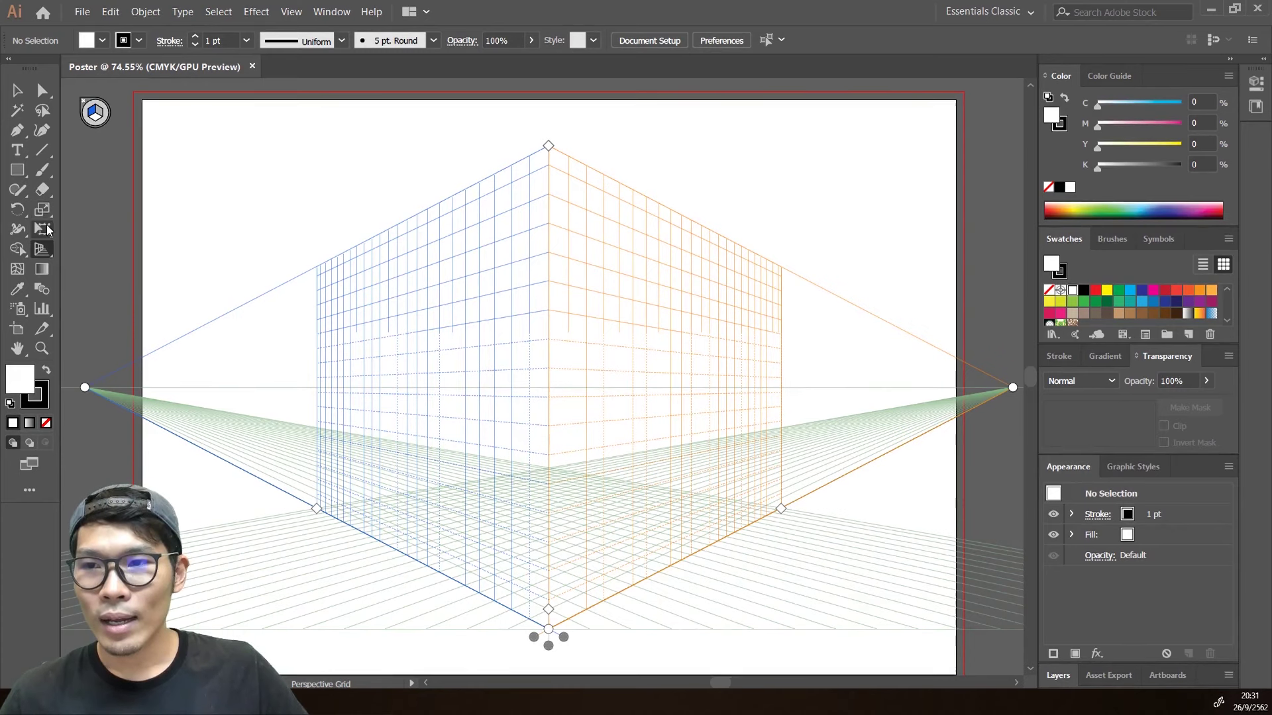
{"action": "key", "text": "e"}
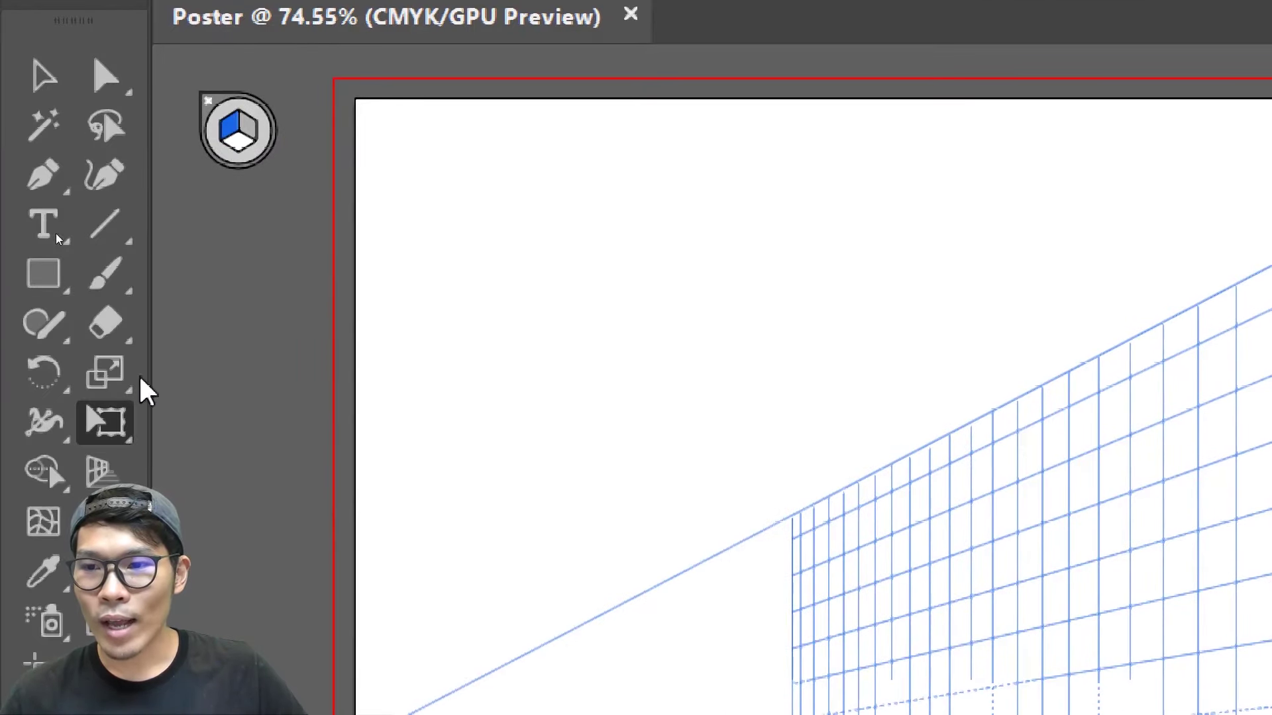
{"action": "left_click", "coordinate": [100, 472]}
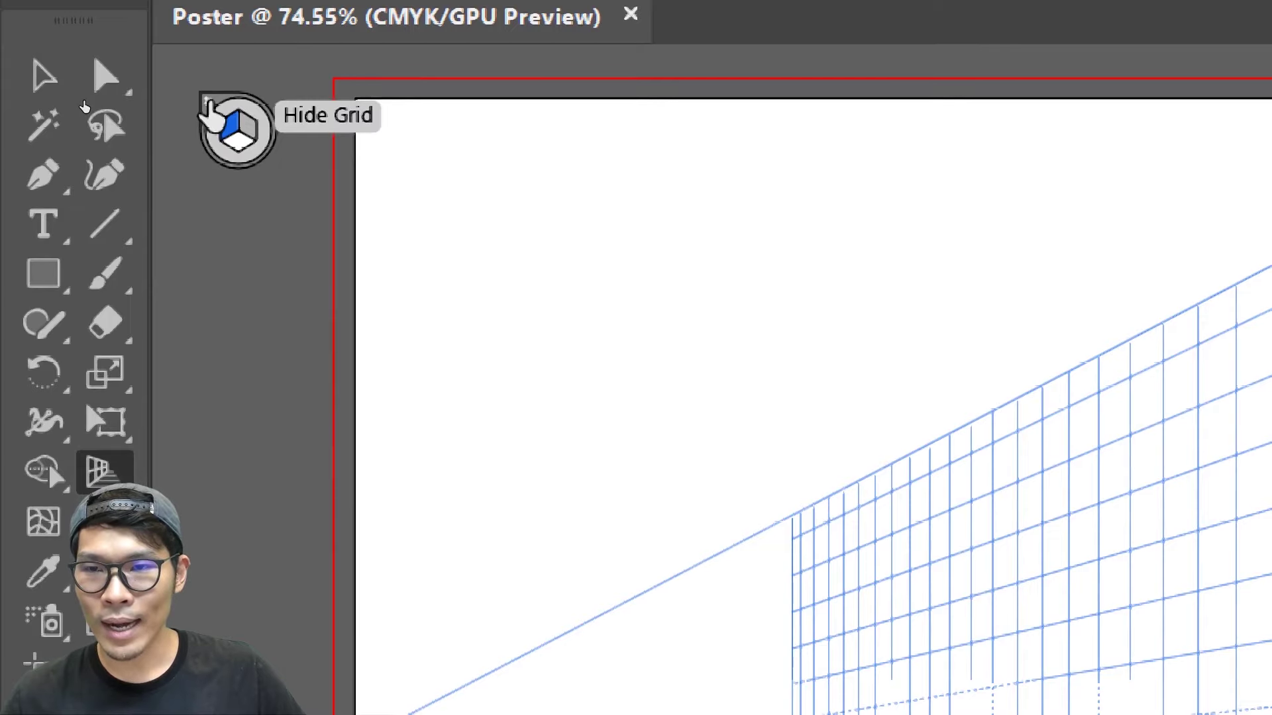
{"action": "left_click", "coordinate": [205, 106]}
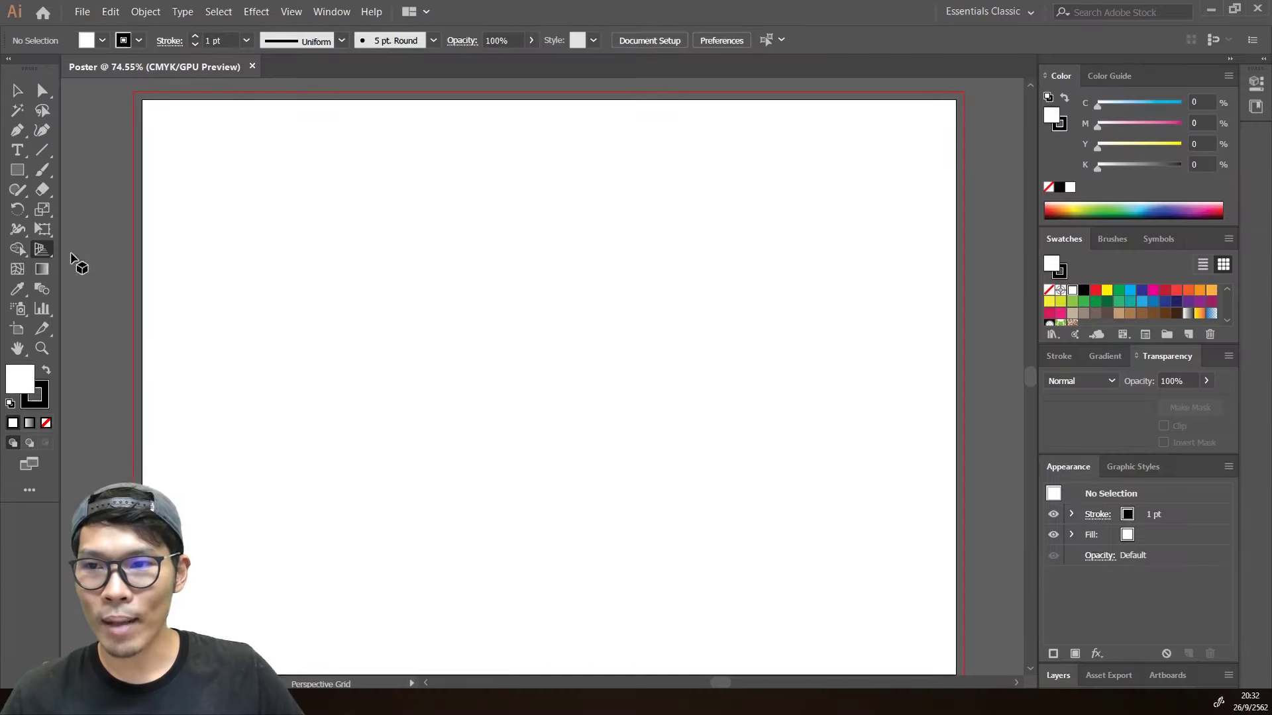
Select the Mesh Tool in the Tools panel.
{"action": "left_click", "coordinate": [23, 269]}
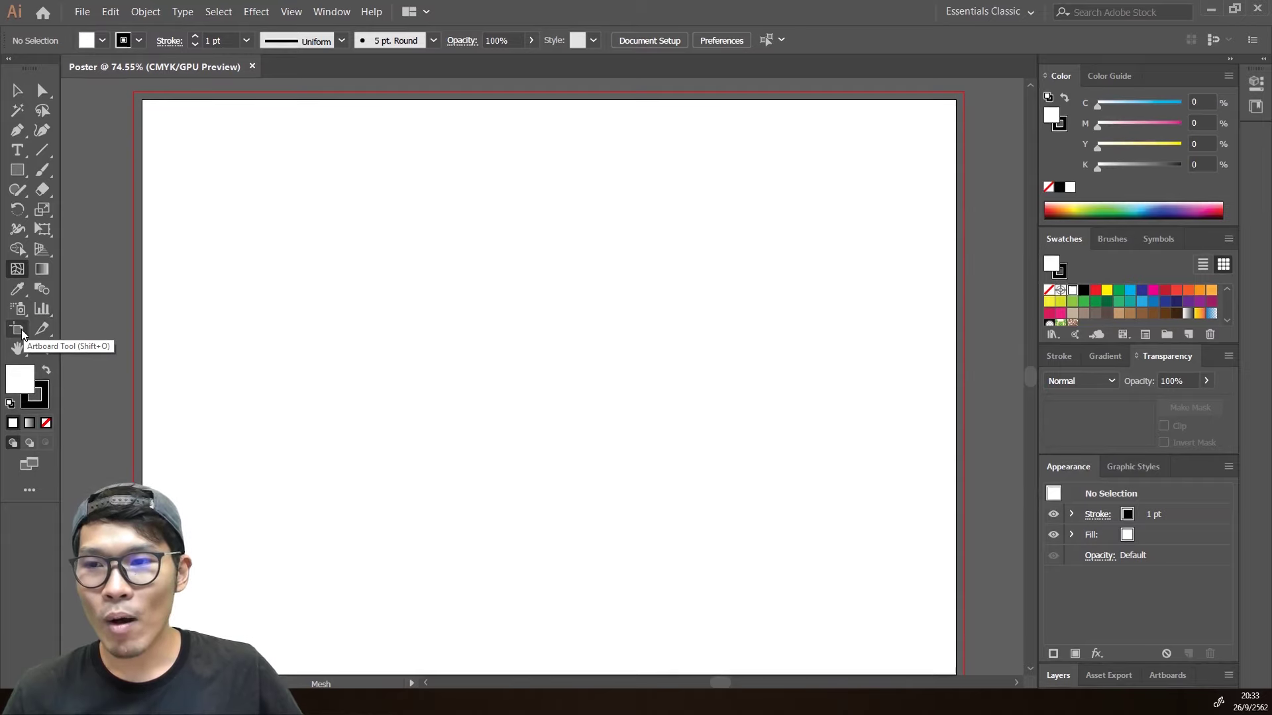
Select Artboard 1, draw seven slice rectangles across it, then undo the slices.
{"action": "left_click", "coordinate": [22, 332]}
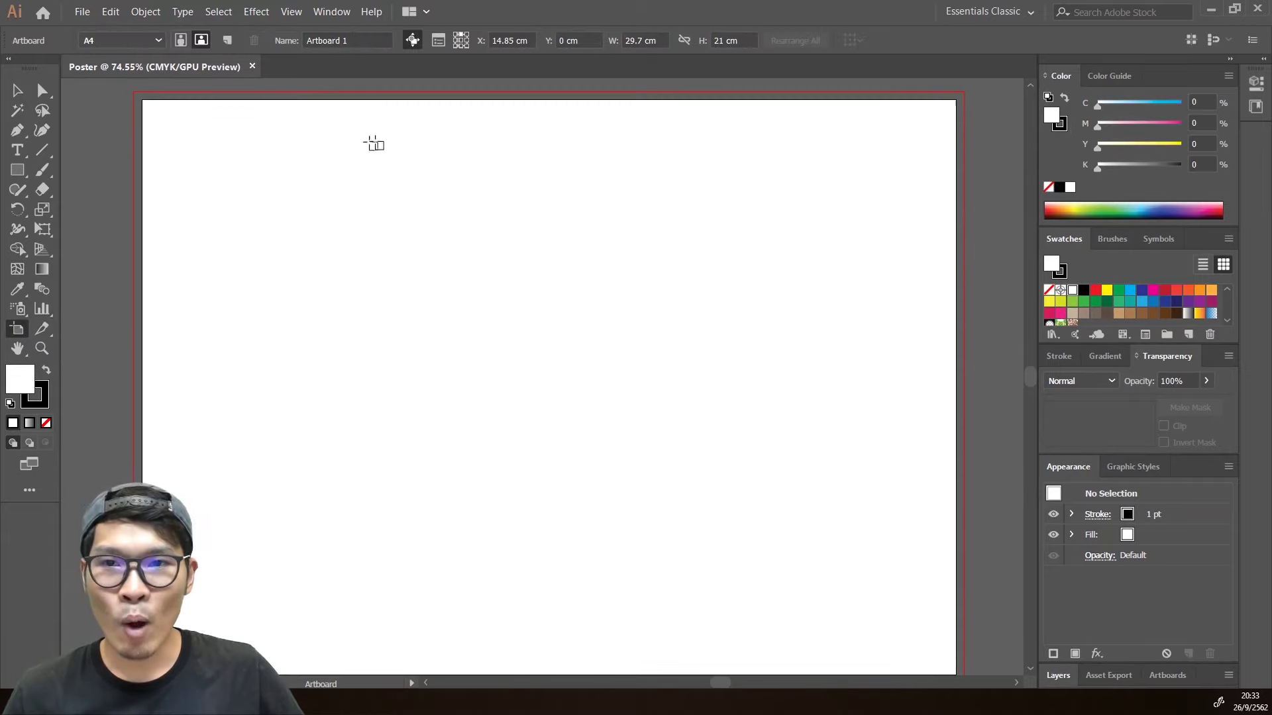
{"action": "left_click", "coordinate": [374, 145]}
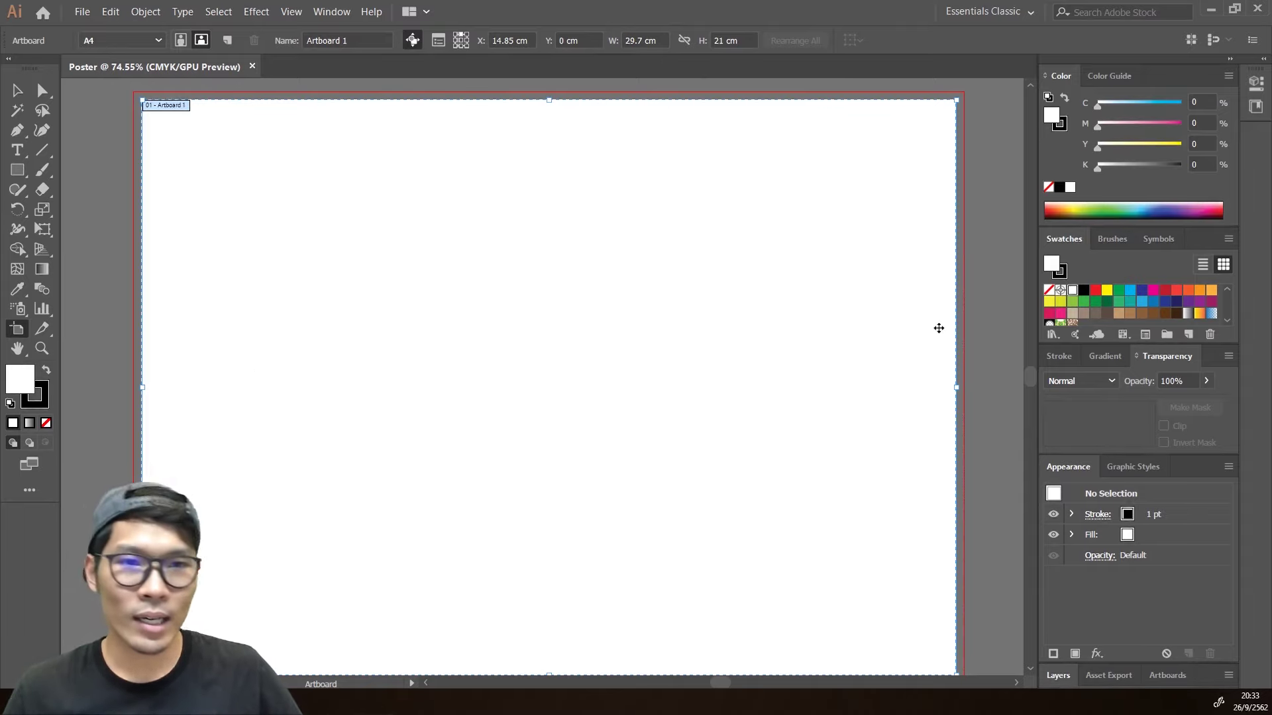
{"action": "left_click", "coordinate": [43, 330]}
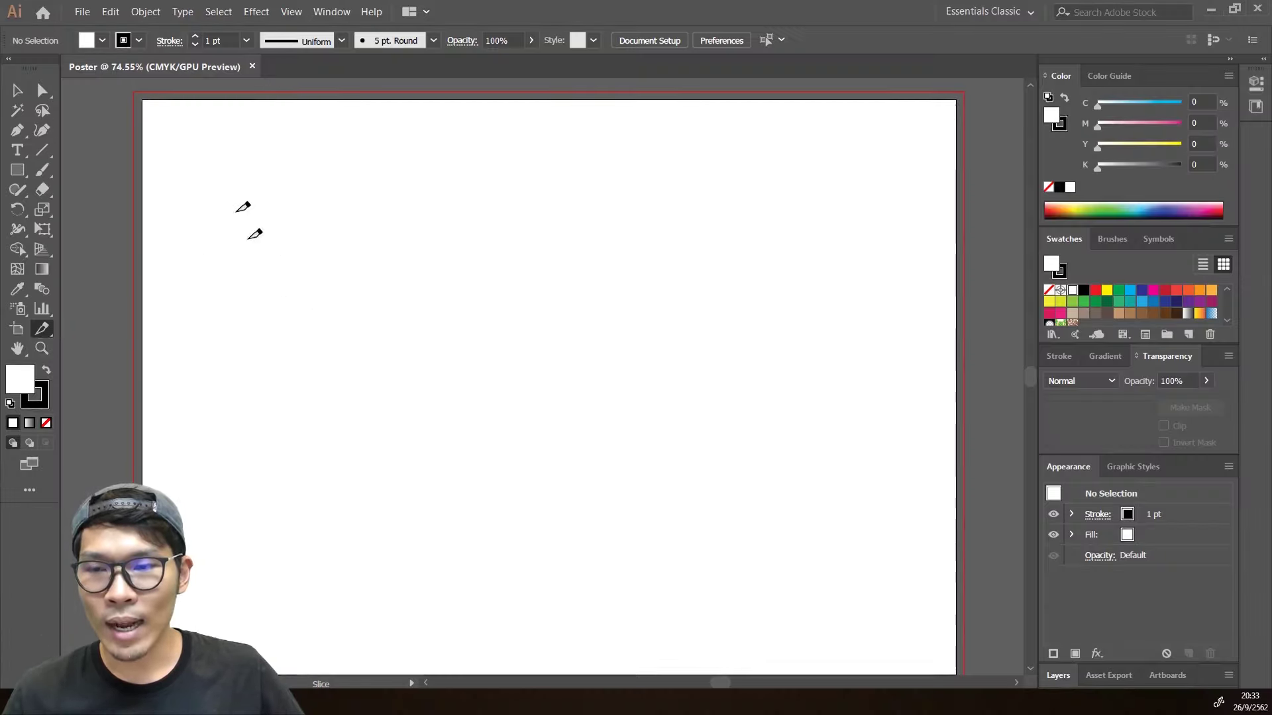
{"action": "left_click_drag", "start_coordinate": [221, 175], "coordinate": [336, 284]}
{"action": "left_click_drag", "start_coordinate": [459, 268], "coordinate": [616, 404]}
{"action": "left_click_drag", "start_coordinate": [740, 396], "coordinate": [814, 518]}
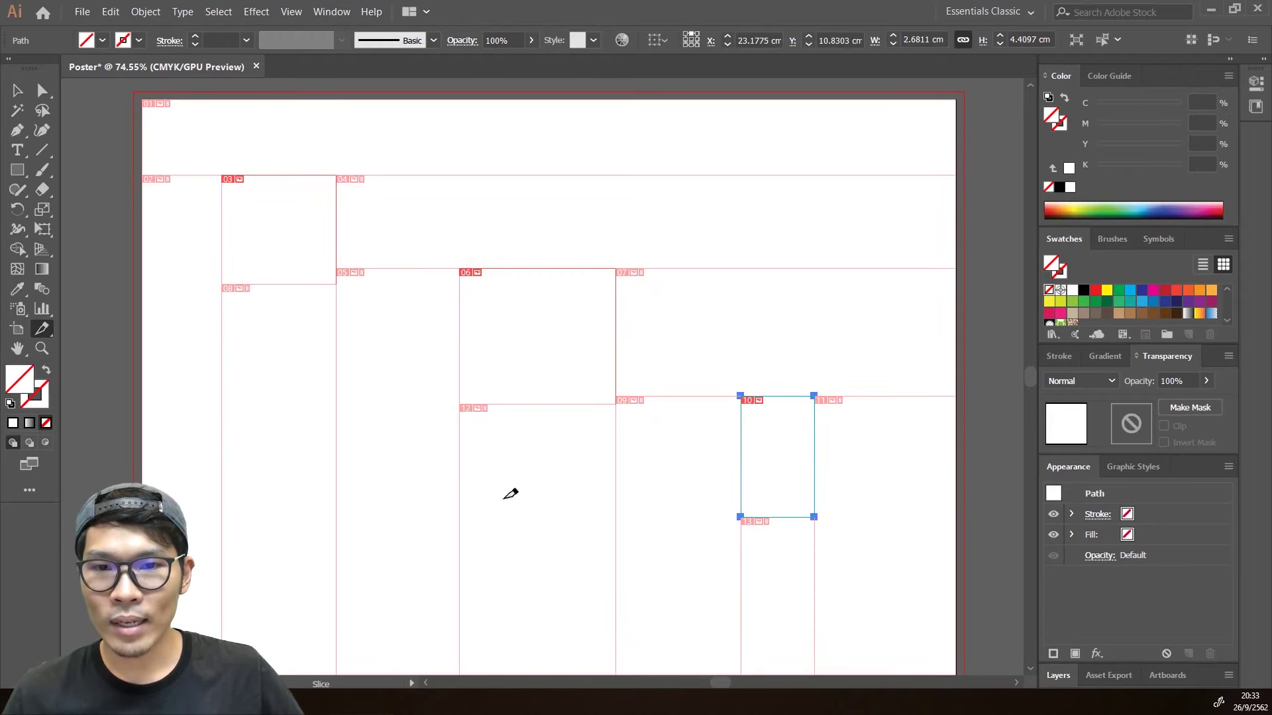
{"action": "left_click_drag", "start_coordinate": [503, 498], "coordinate": [561, 575]}
{"action": "left_click_drag", "start_coordinate": [363, 503], "coordinate": [476, 588]}
{"action": "left_click_drag", "start_coordinate": [239, 422], "coordinate": [362, 502]}
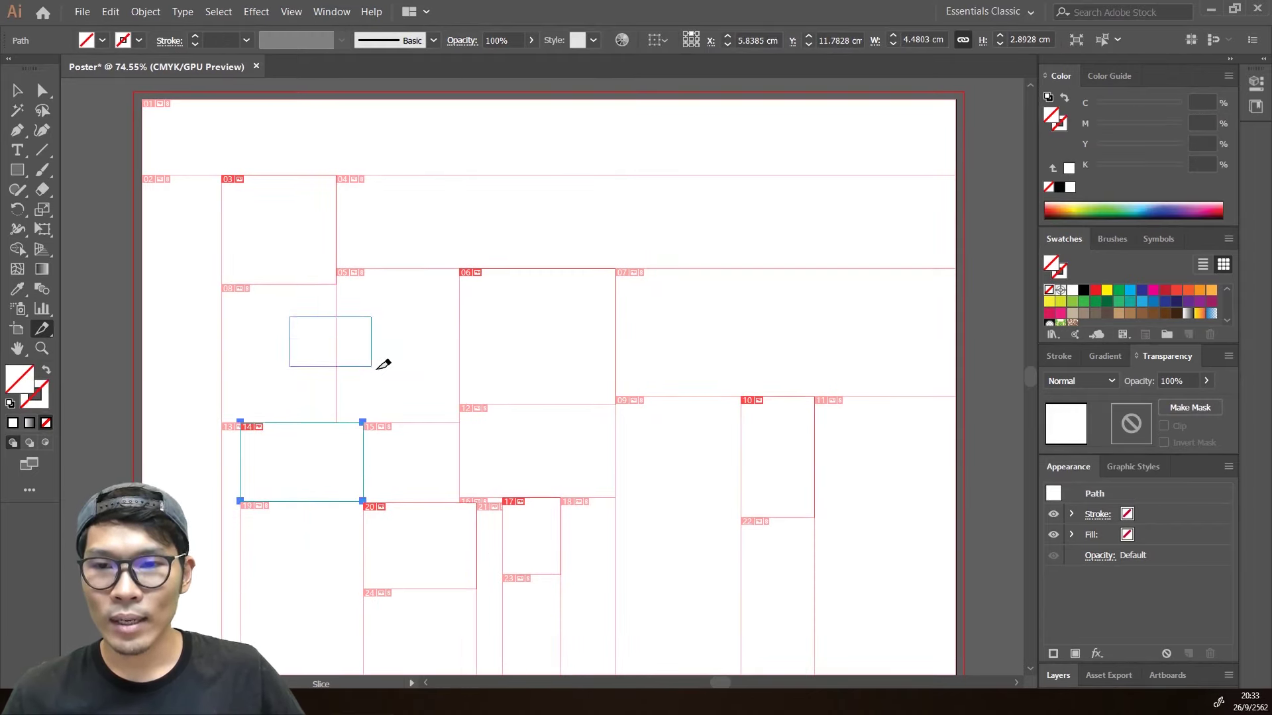
{"action": "left_click_drag", "start_coordinate": [377, 369], "coordinate": [374, 368]}
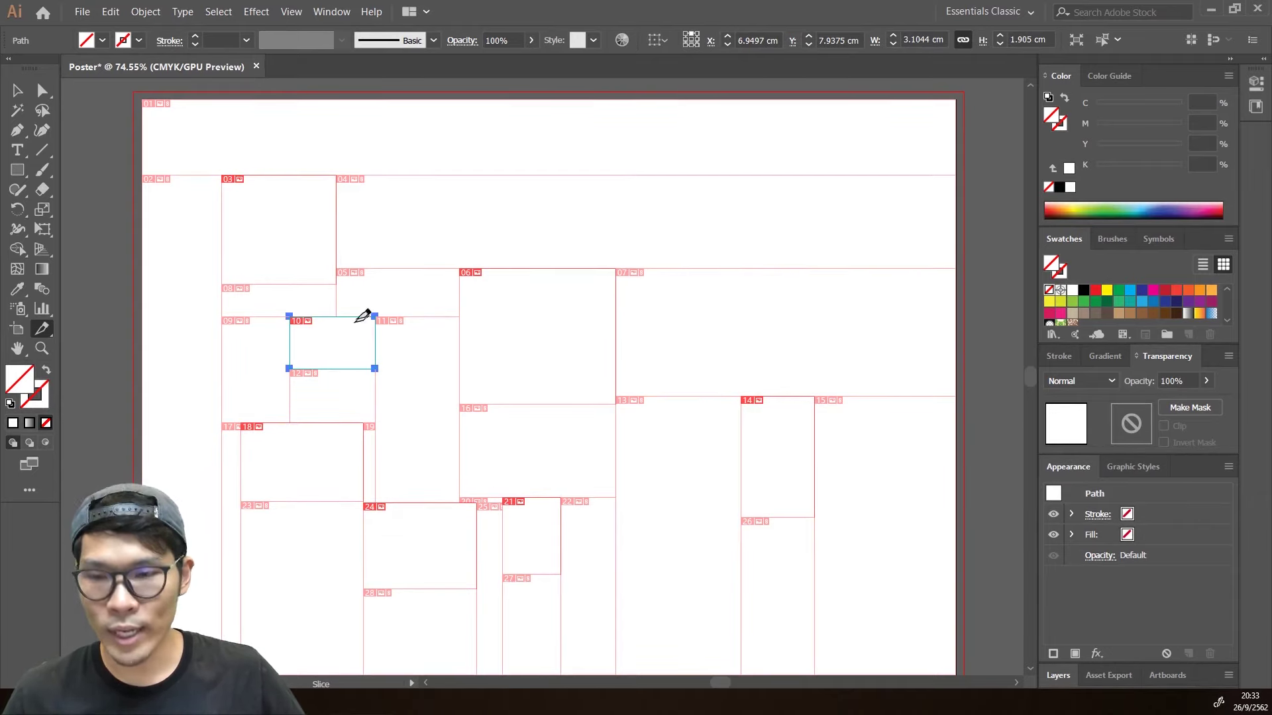
{"action": "key", "text": "ctrl+z"}
{"action": "key", "text": "ctrl+z"}
{"action": "key", "text": "ctrl+z"}
{"action": "key", "text": "ctrl+z"}
{"action": "key", "text": "ctrl+z"}
{"action": "key", "text": "ctrl+z"}
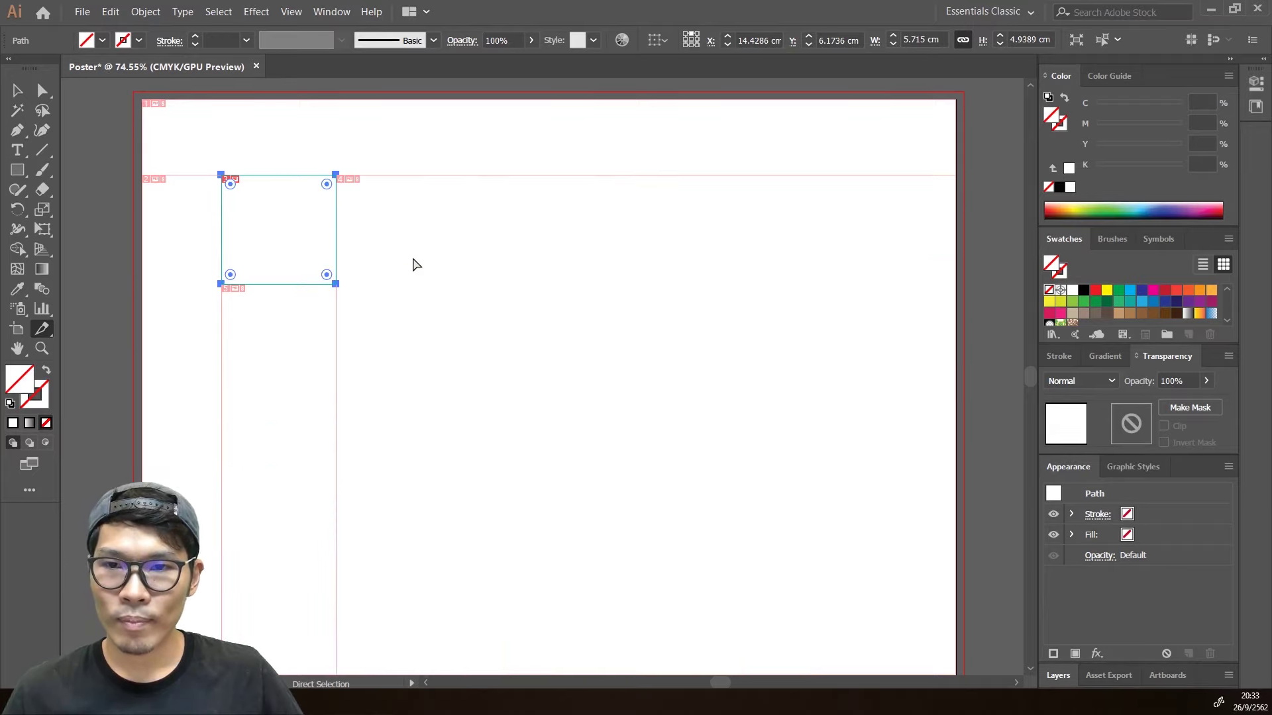
{"action": "key", "text": "ctrl+z"}
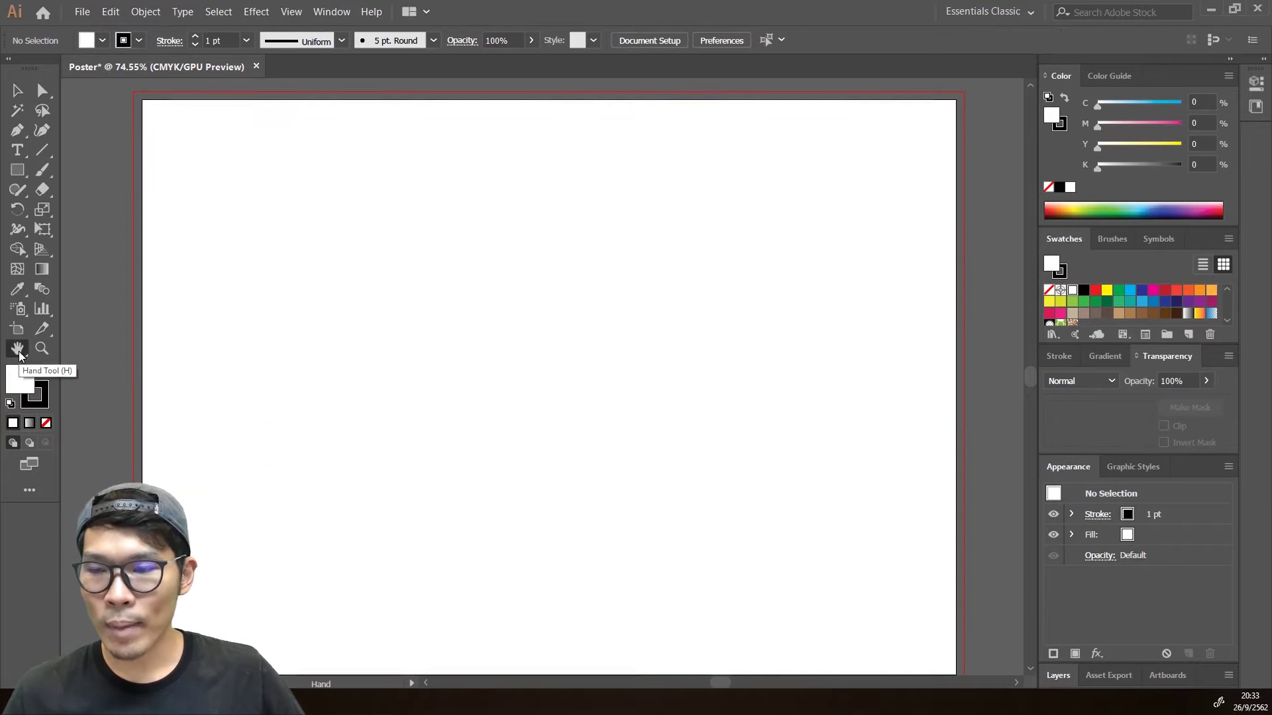
Swap the fill and stroke colours back and forth several times.
{"action": "mouse_move", "coordinate": [491, 344]}
{"action": "left_mouse_down"}
{"action": "mouse_move", "coordinate": [397, 347]}
{"action": "mouse_move", "coordinate": [454, 364]}
{"action": "mouse_move", "coordinate": [536, 361]}
{"action": "mouse_move", "coordinate": [445, 369]}
{"action": "left_mouse_up"}
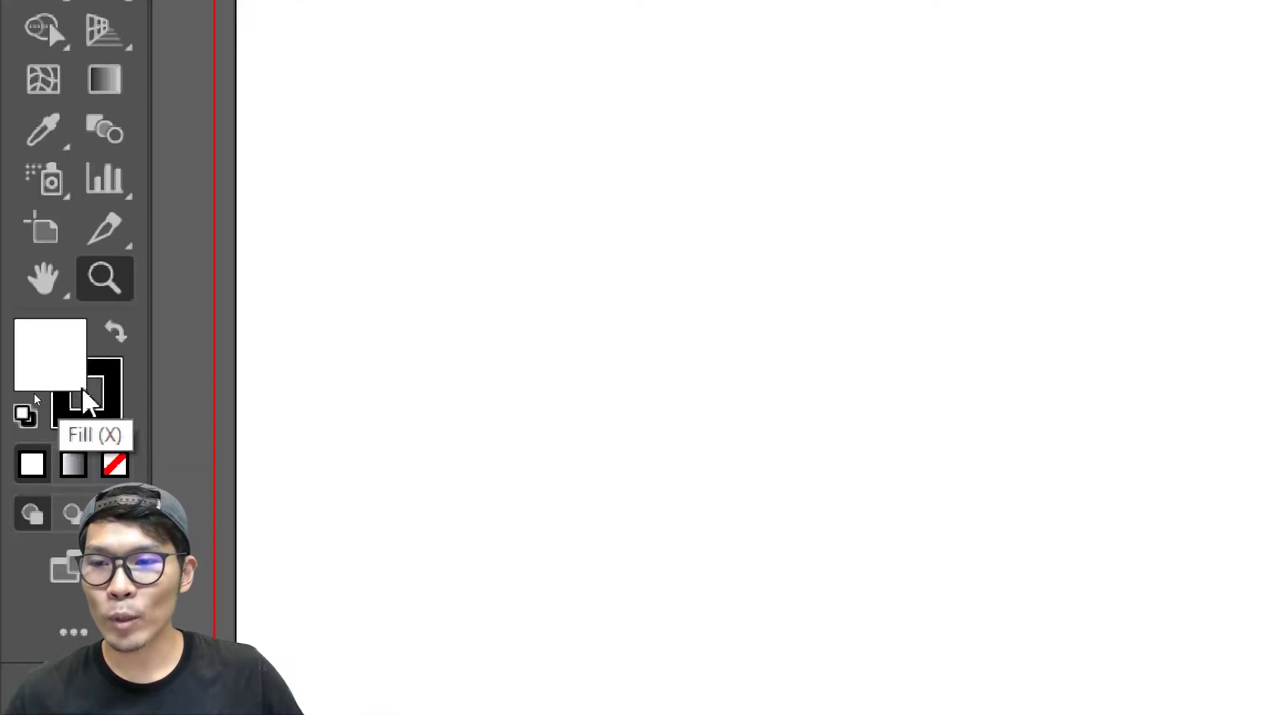
{"action": "left_click", "coordinate": [118, 331]}
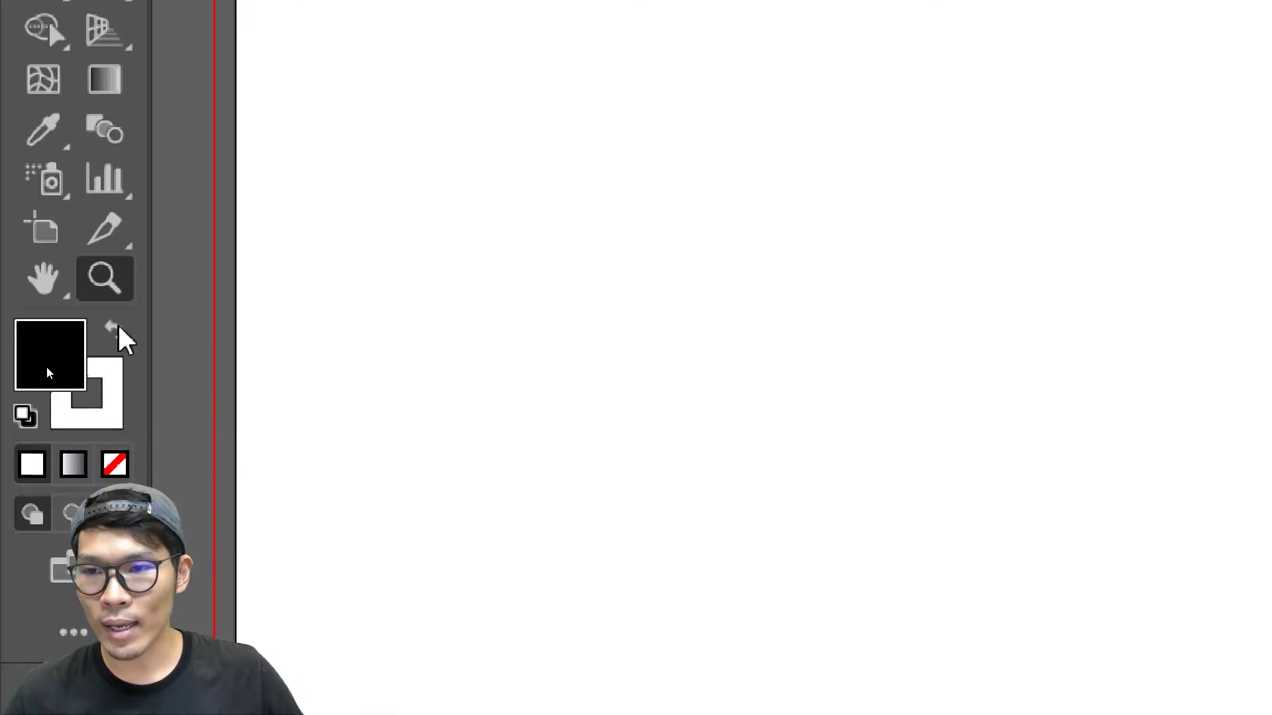
{"action": "left_click", "coordinate": [113, 336]}
{"action": "left_click", "coordinate": [114, 348]}
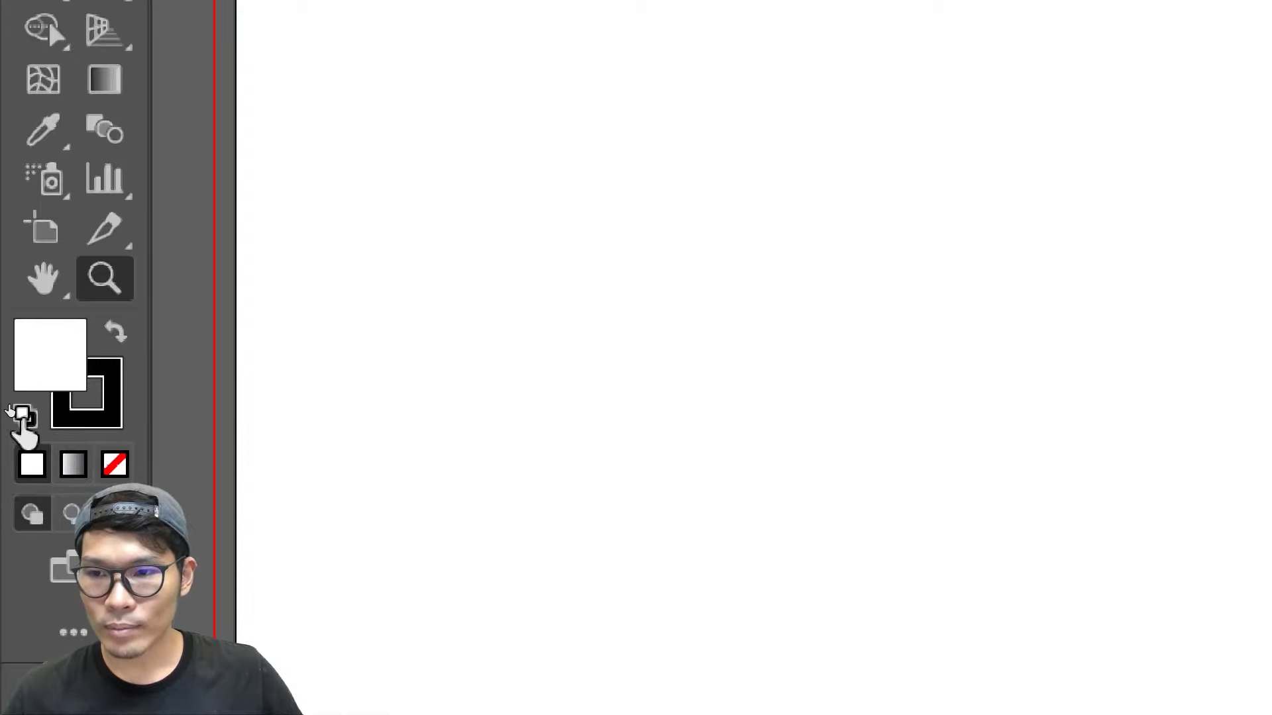
{"action": "left_click", "coordinate": [115, 339]}
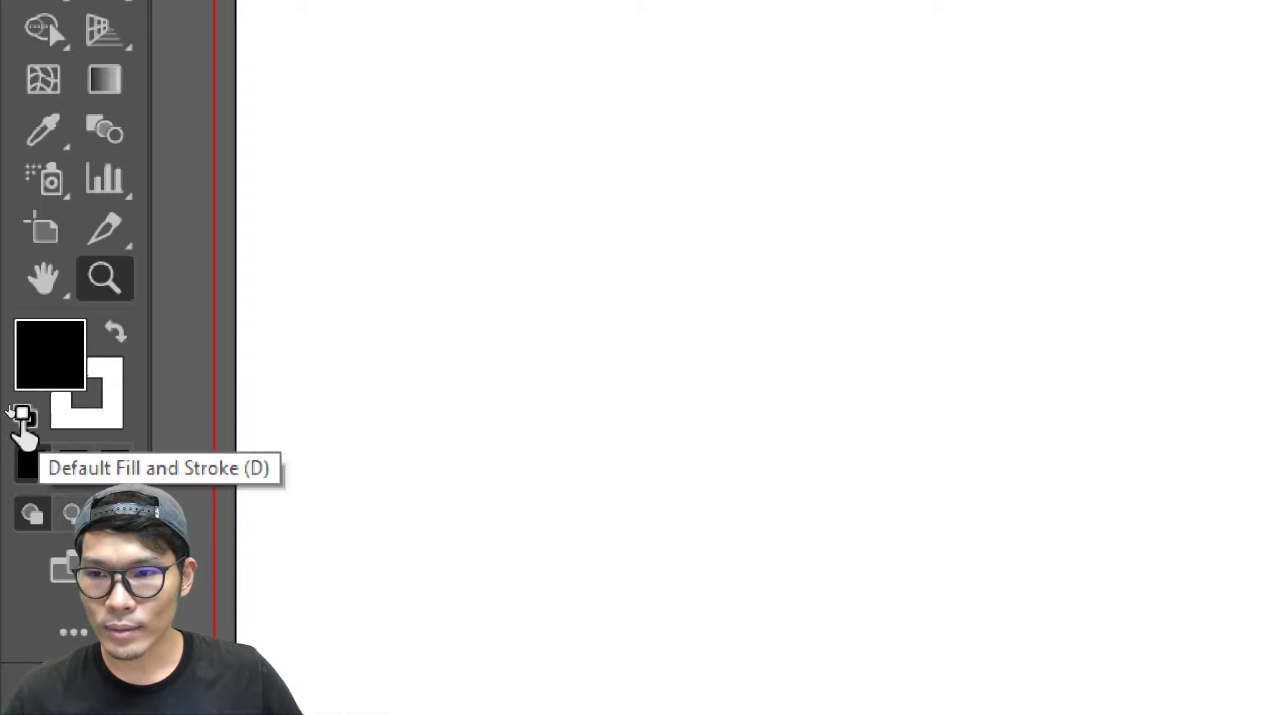
{"action": "left_click", "coordinate": [115, 337]}
{"action": "left_click", "coordinate": [109, 341]}
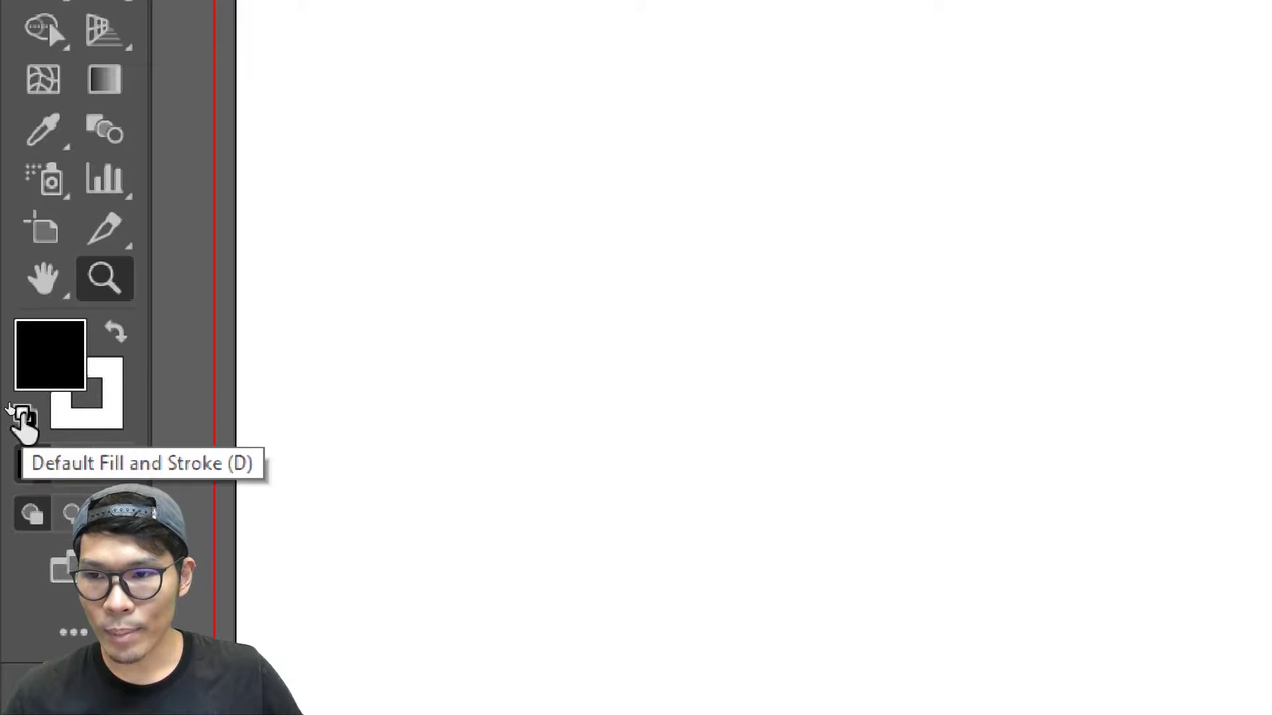
Reset to default fill and stroke, try a gradient fill, then set fill to None.
{"action": "left_click", "coordinate": [21, 418]}
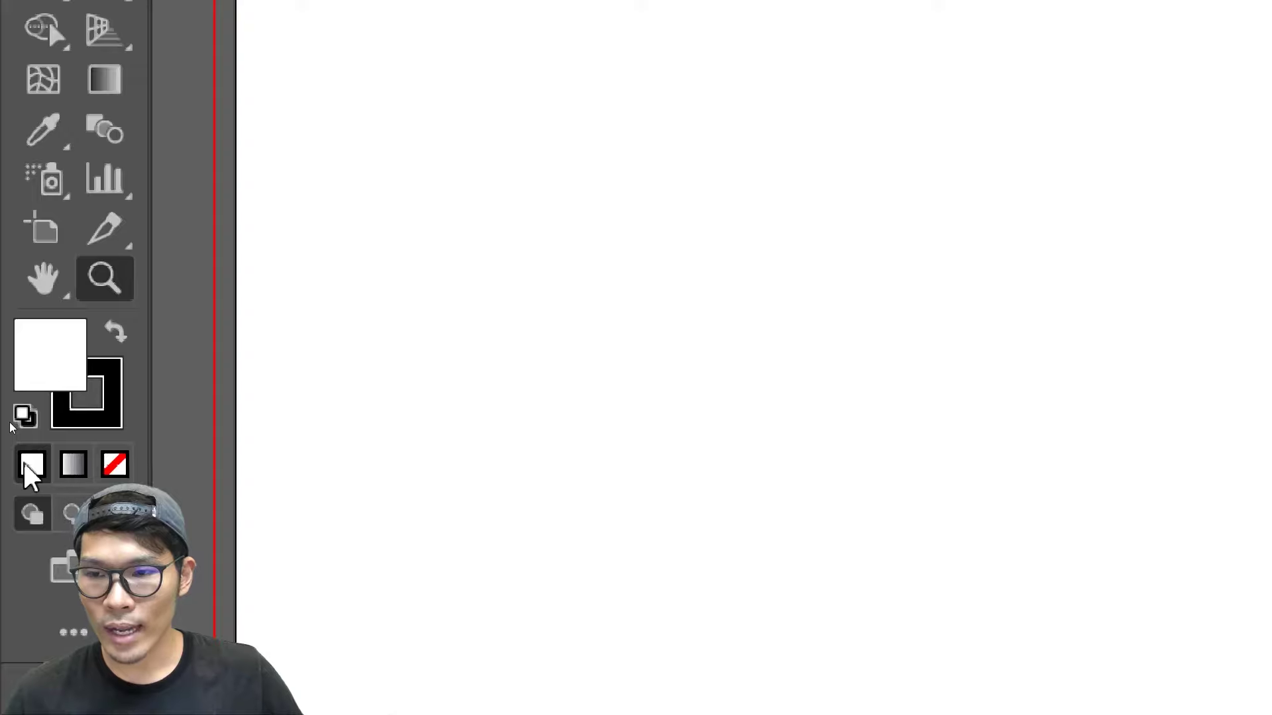
{"action": "left_click", "coordinate": [72, 465]}
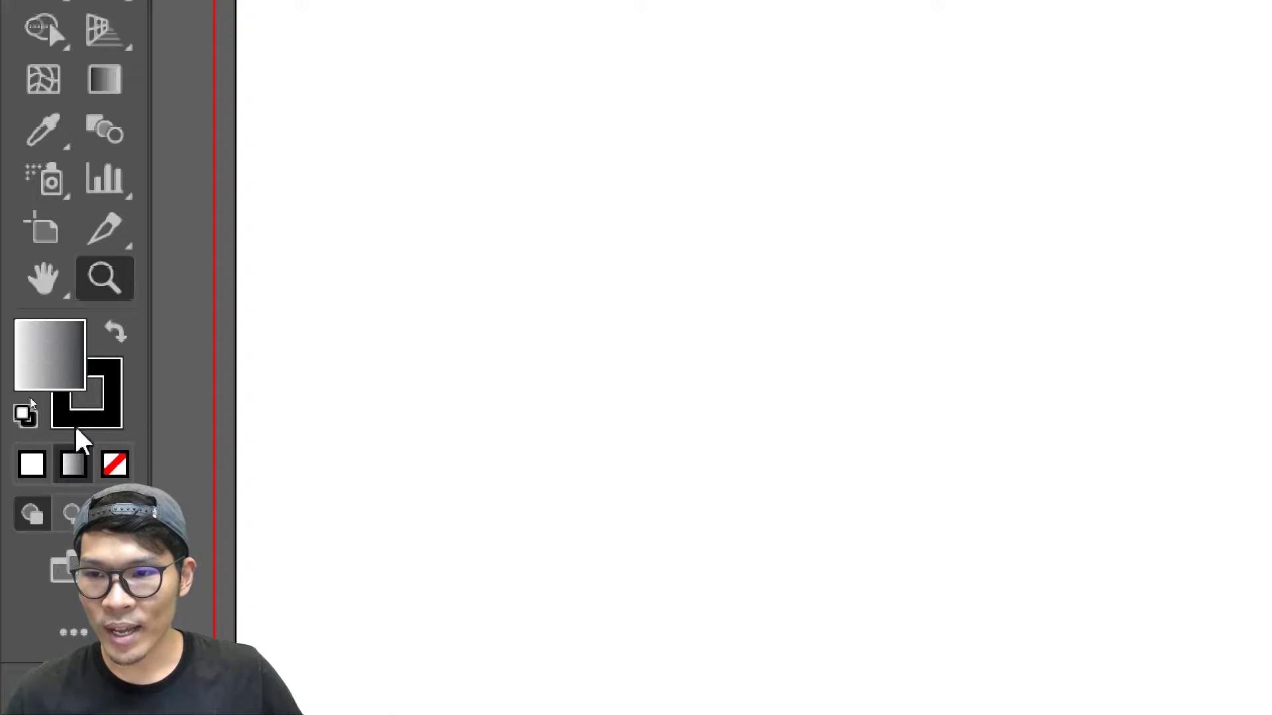
{"action": "left_click", "coordinate": [111, 469]}
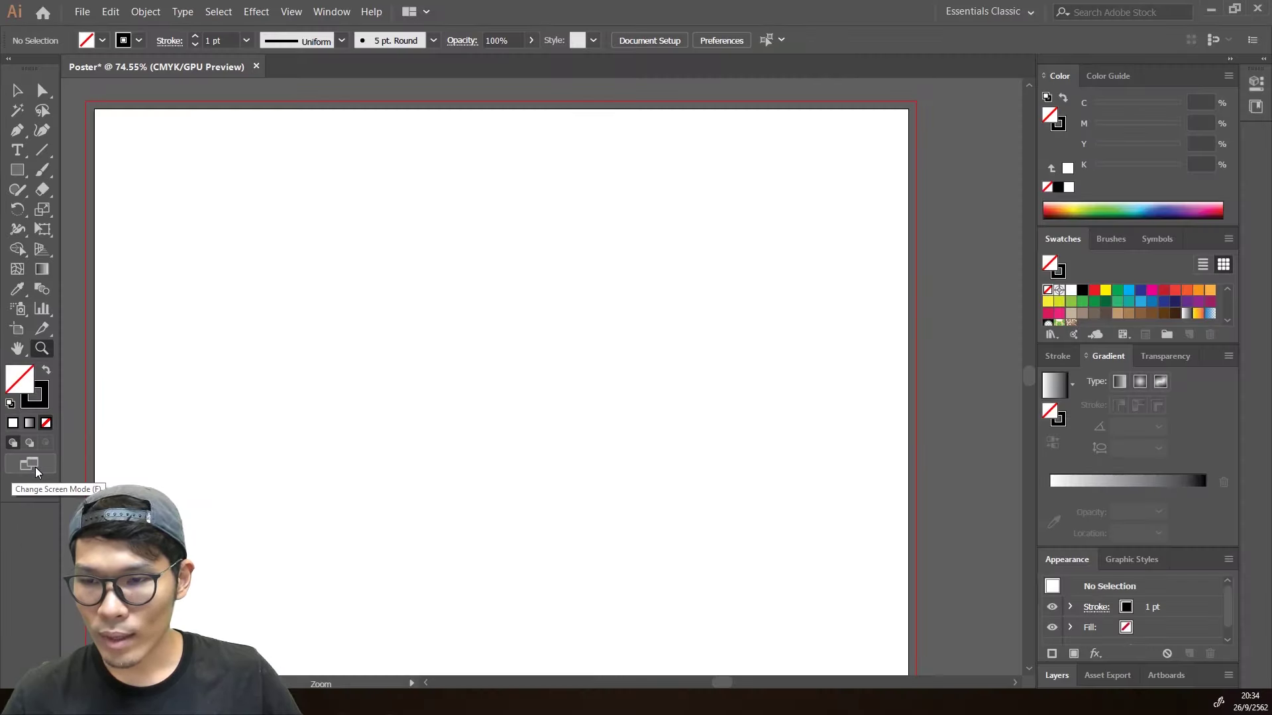
Try Full Screen with Menu Bar and Full Screen modes, then switch to Presentation Mode.
{"action": "left_click", "coordinate": [35, 467]}
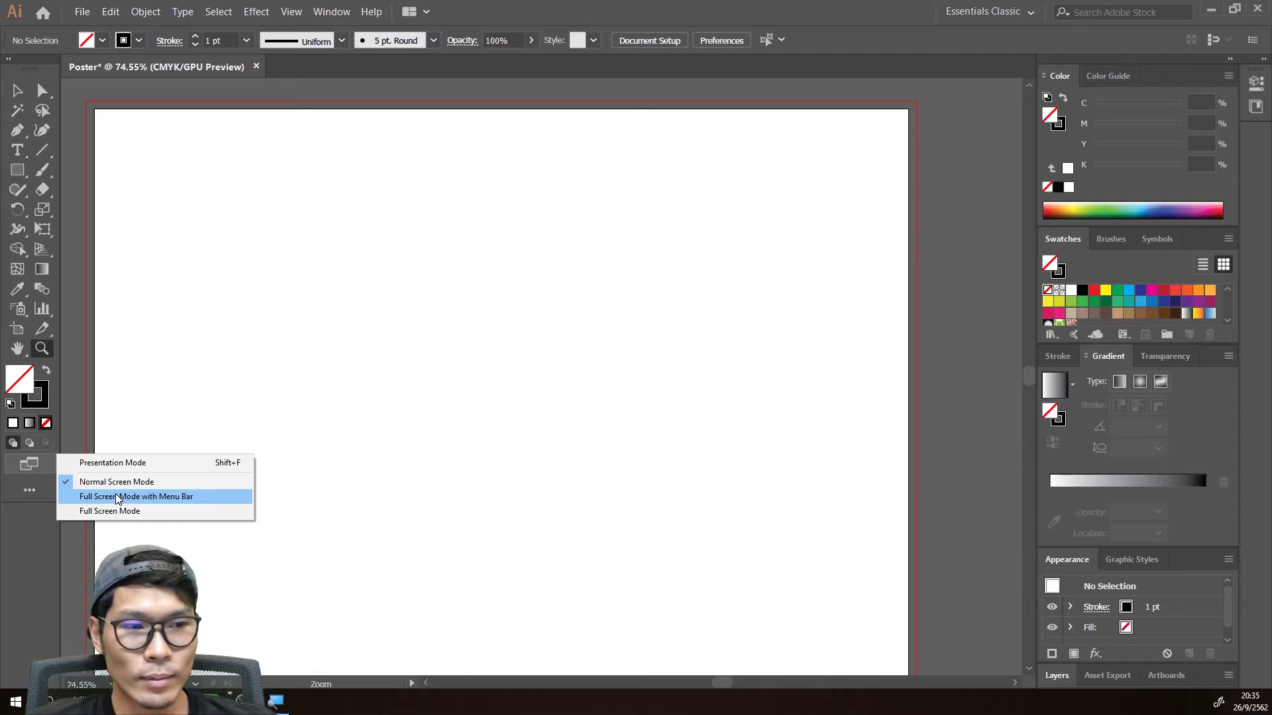
{"action": "left_click", "coordinate": [117, 499]}
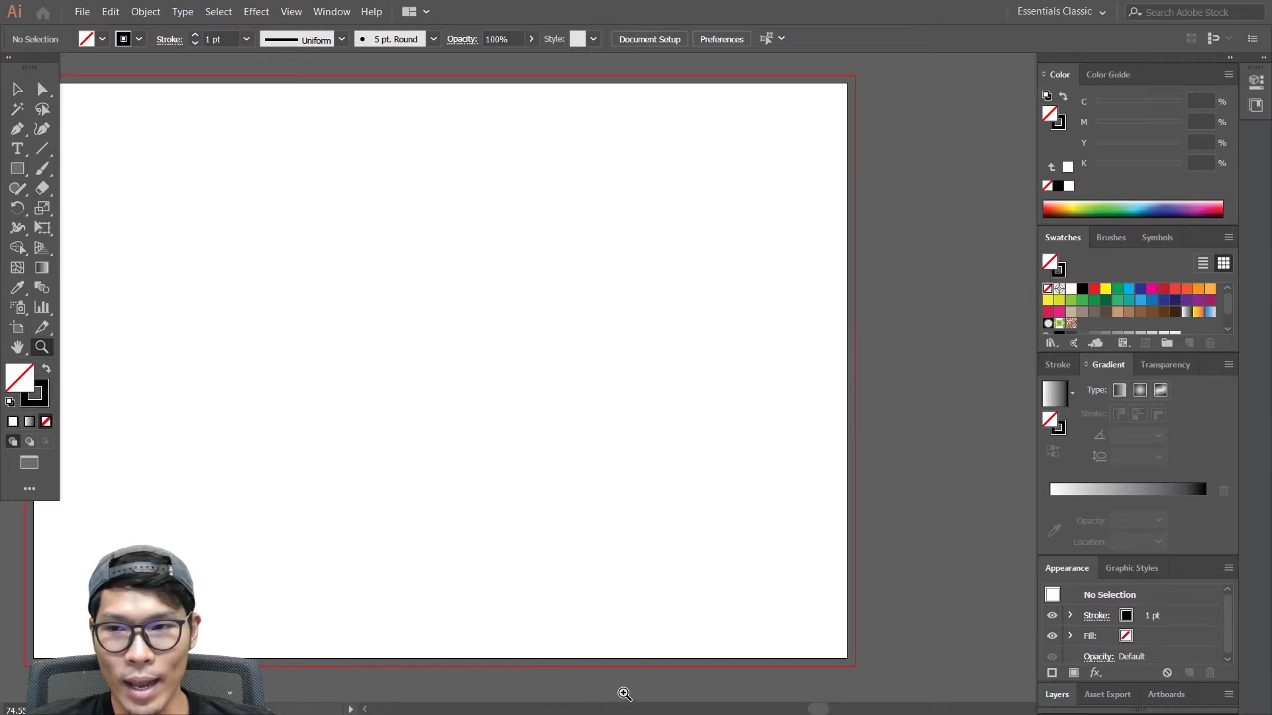
{"action": "left_click", "coordinate": [28, 463]}
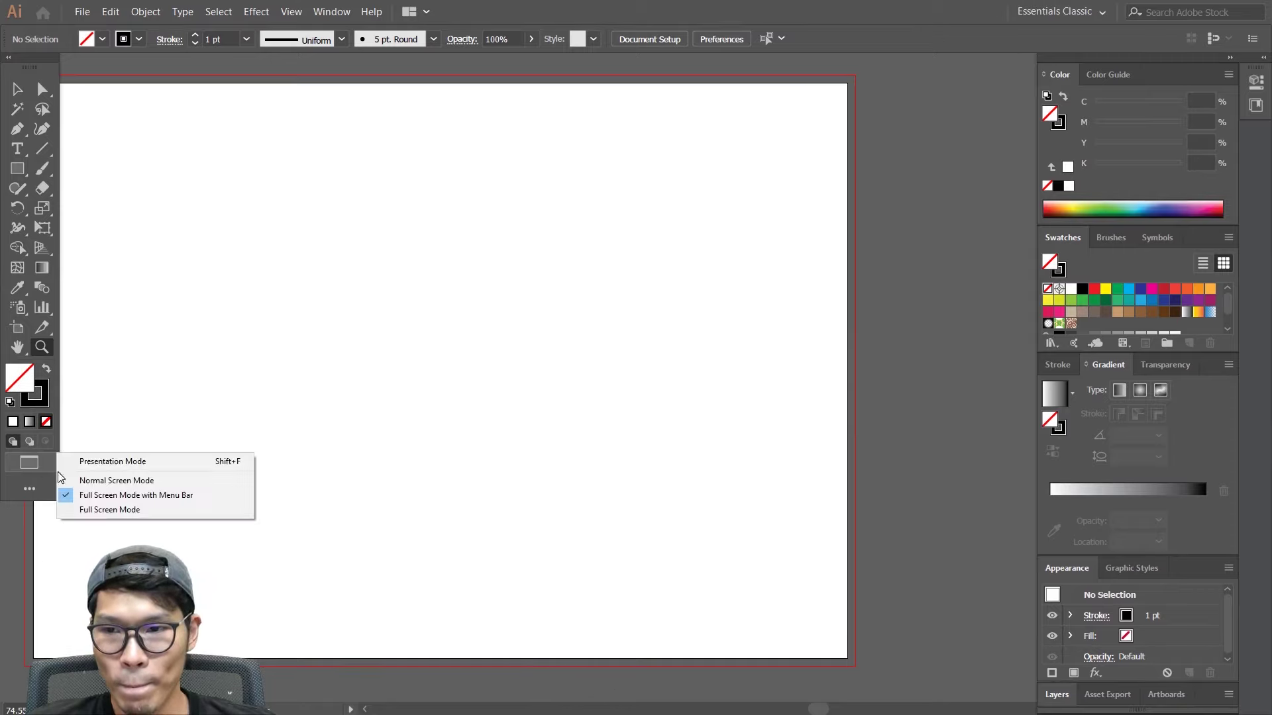
{"action": "left_click", "coordinate": [91, 511]}
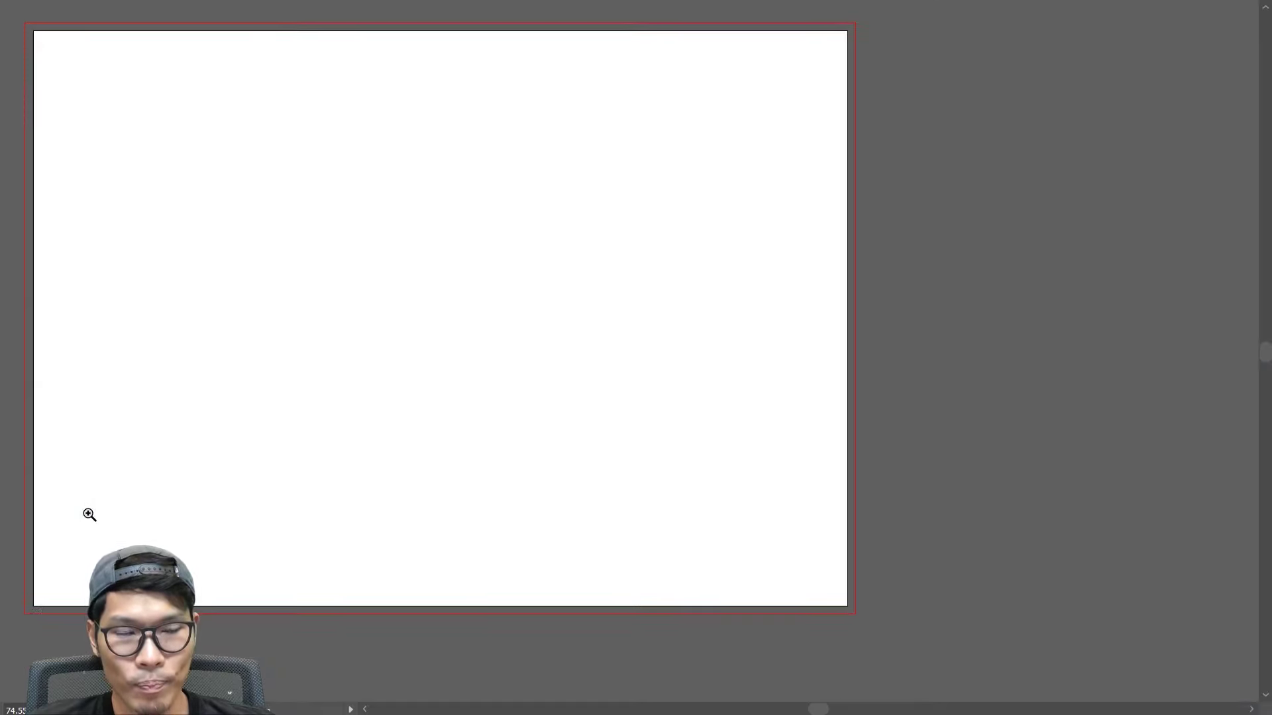
{"action": "left_click_drag", "start_coordinate": [293, 296], "coordinate": [437, 335]}
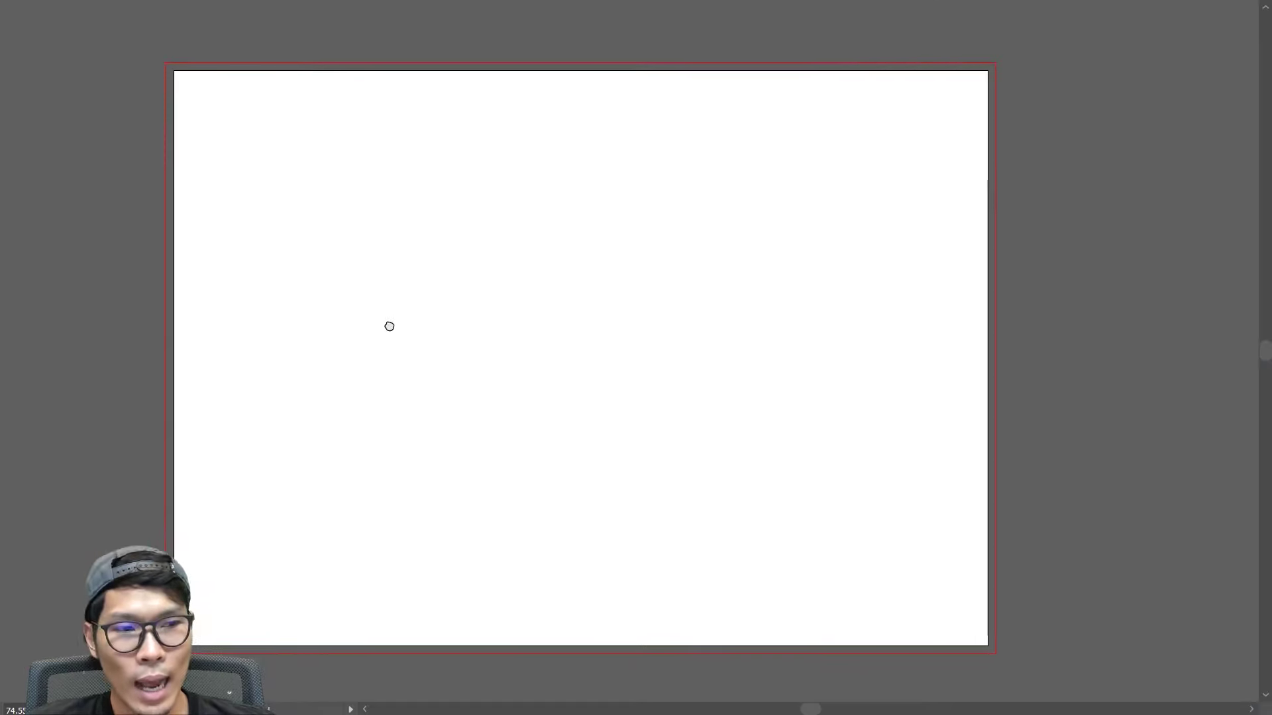
{"action": "key", "text": "Escape"}
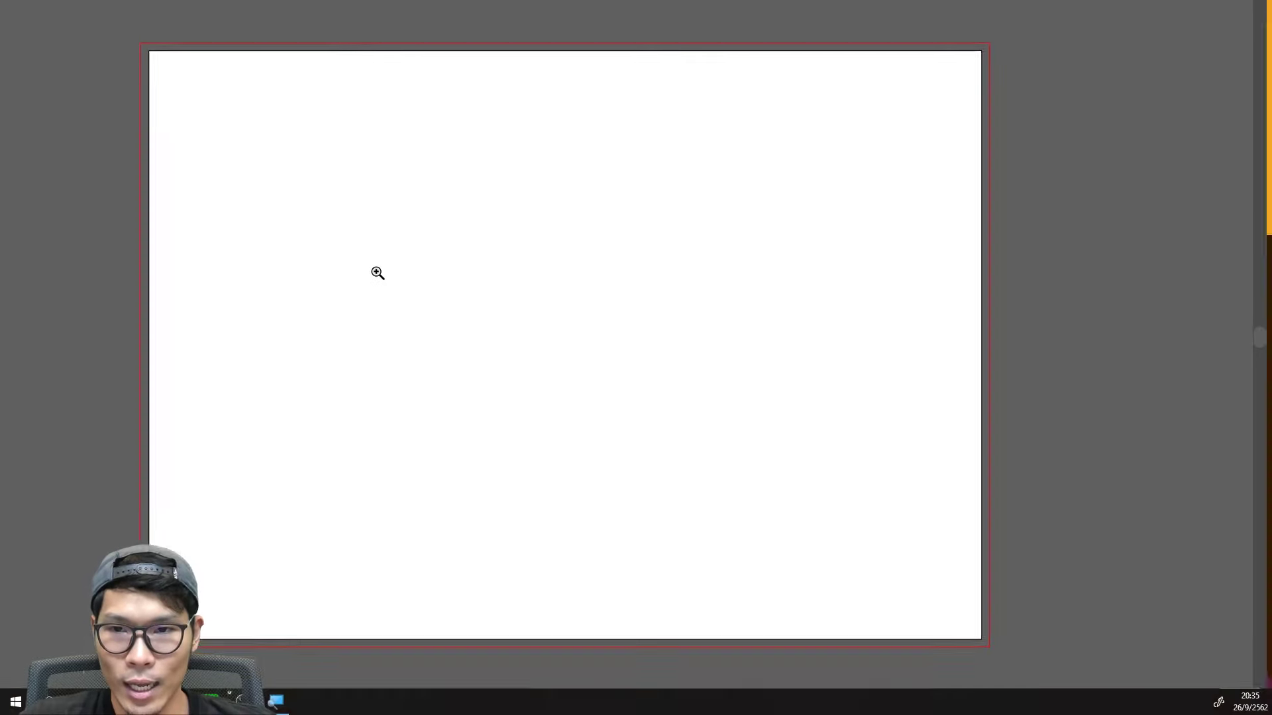
{"action": "left_click", "coordinate": [29, 463]}
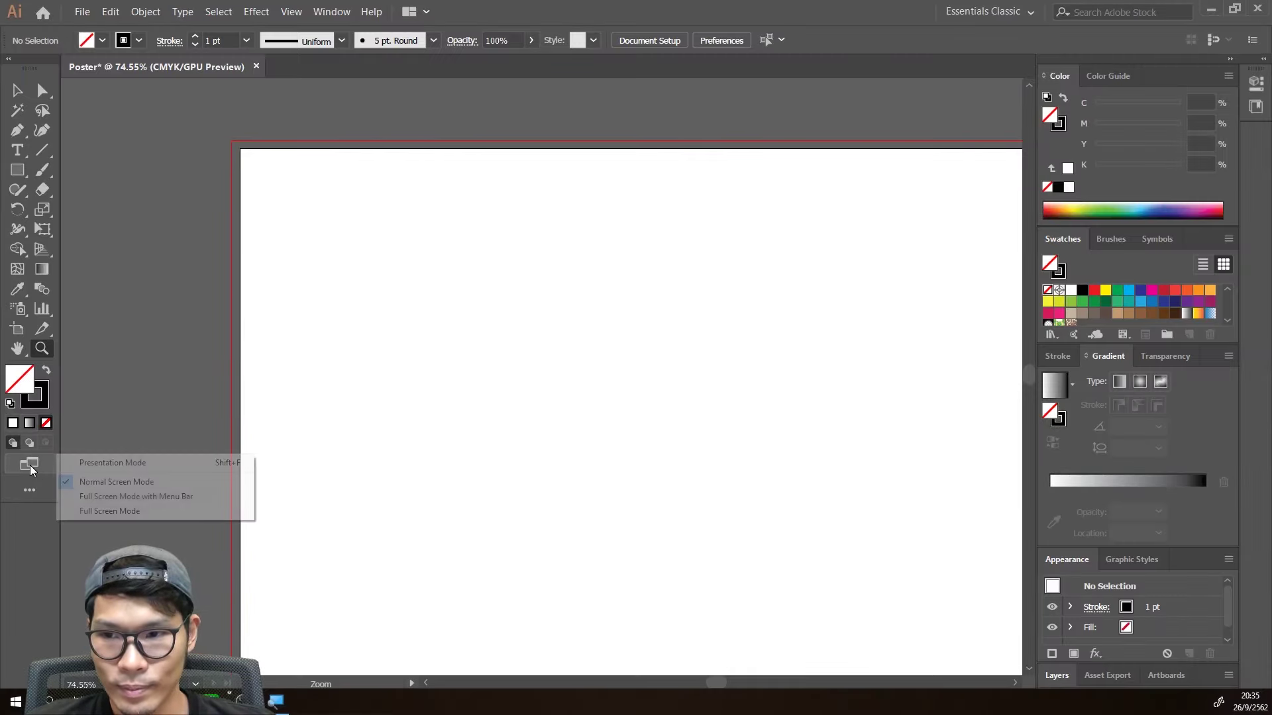
{"action": "left_click", "coordinate": [85, 464]}
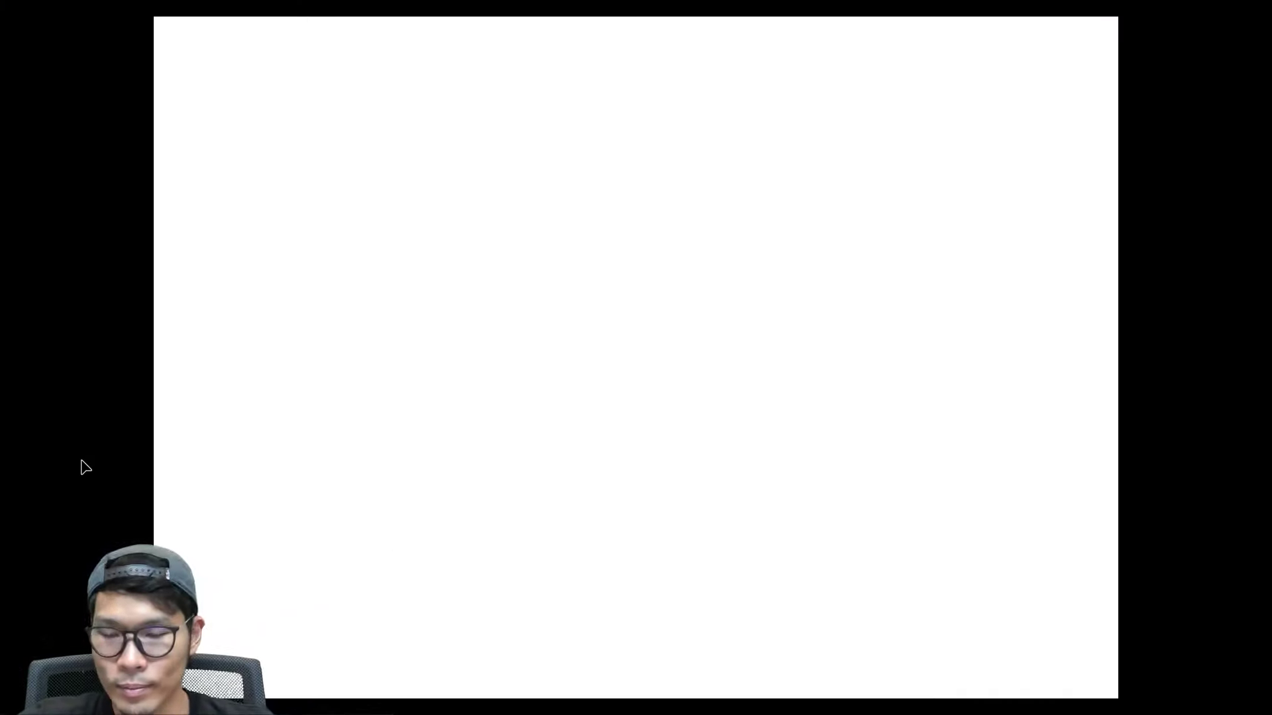
Exit Presentation Mode back to Normal Screen Mode with Esc.
{"action": "key", "text": "Escape"}
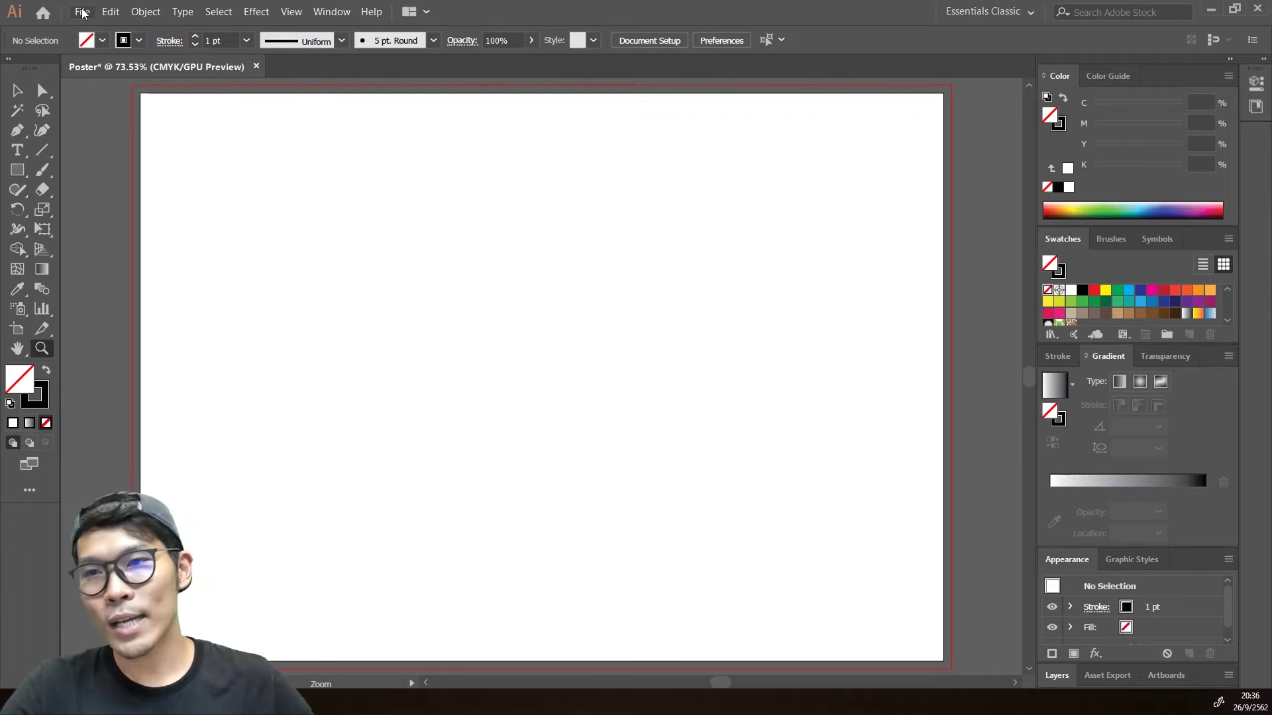
Browse the File, Edit and Object menus in turn.
{"action": "left_click", "coordinate": [82, 12]}
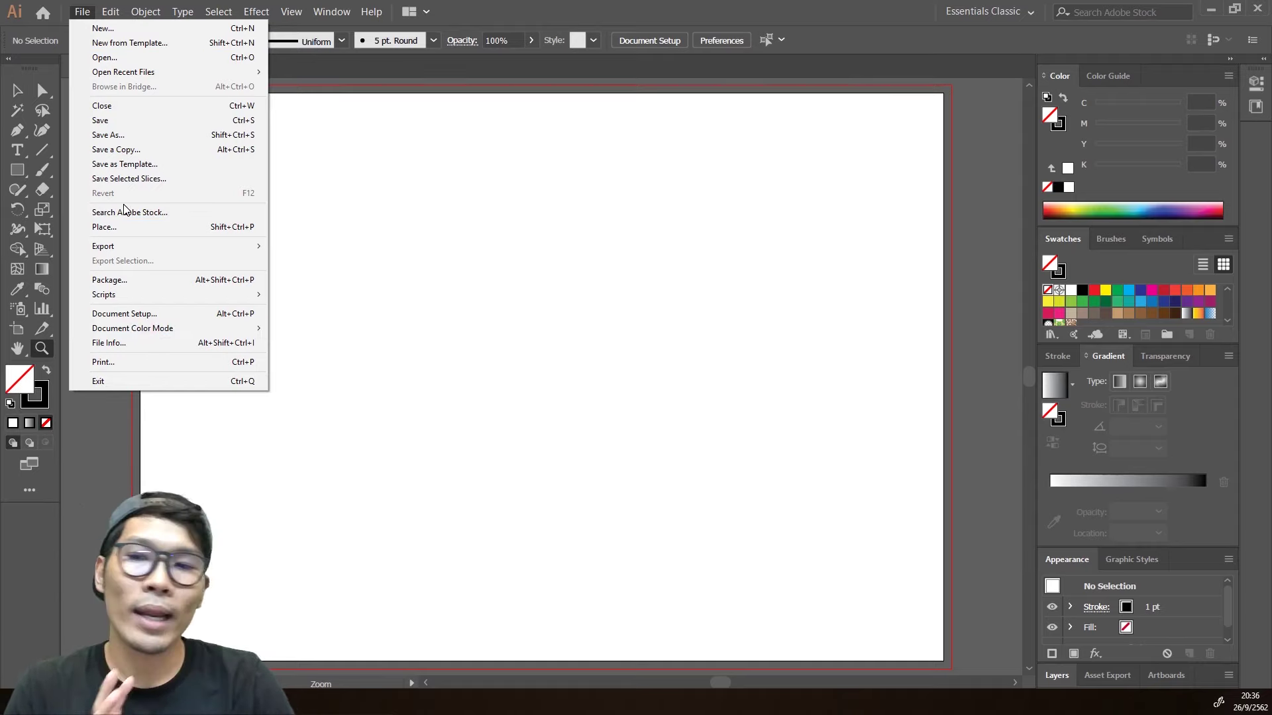
{"action": "left_click", "coordinate": [77, 12]}
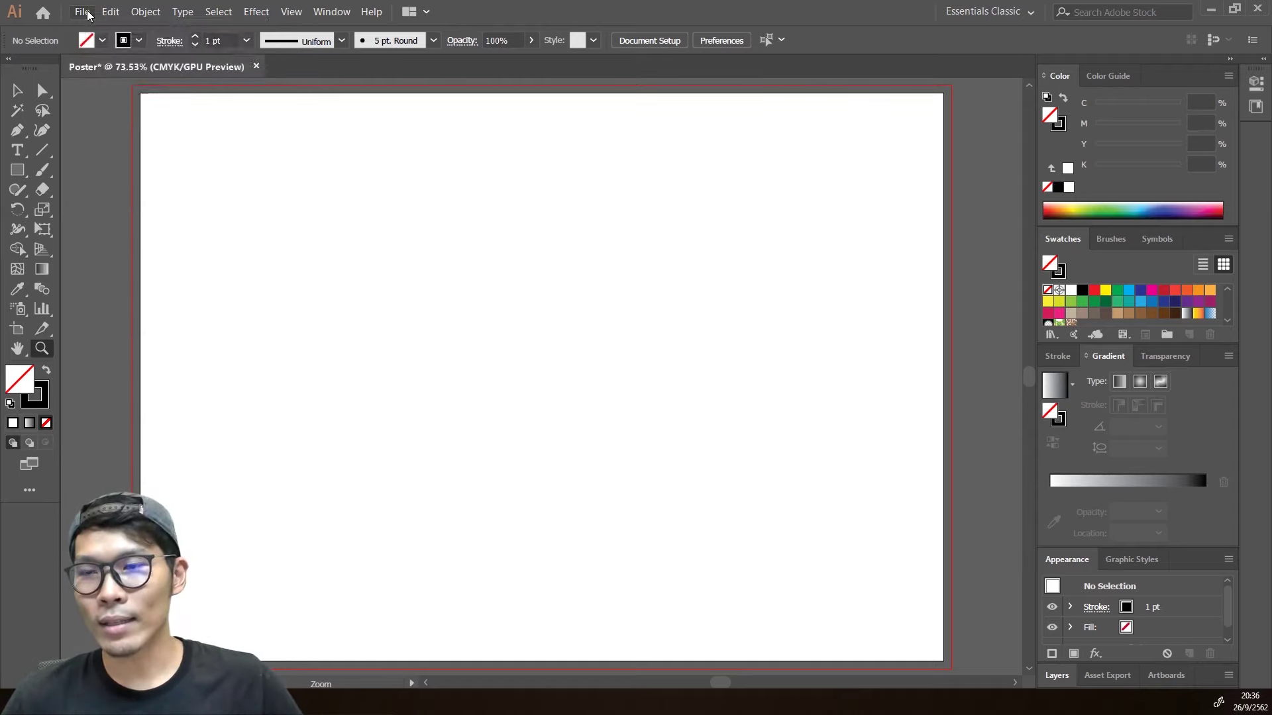
{"action": "left_click", "coordinate": [78, 12]}
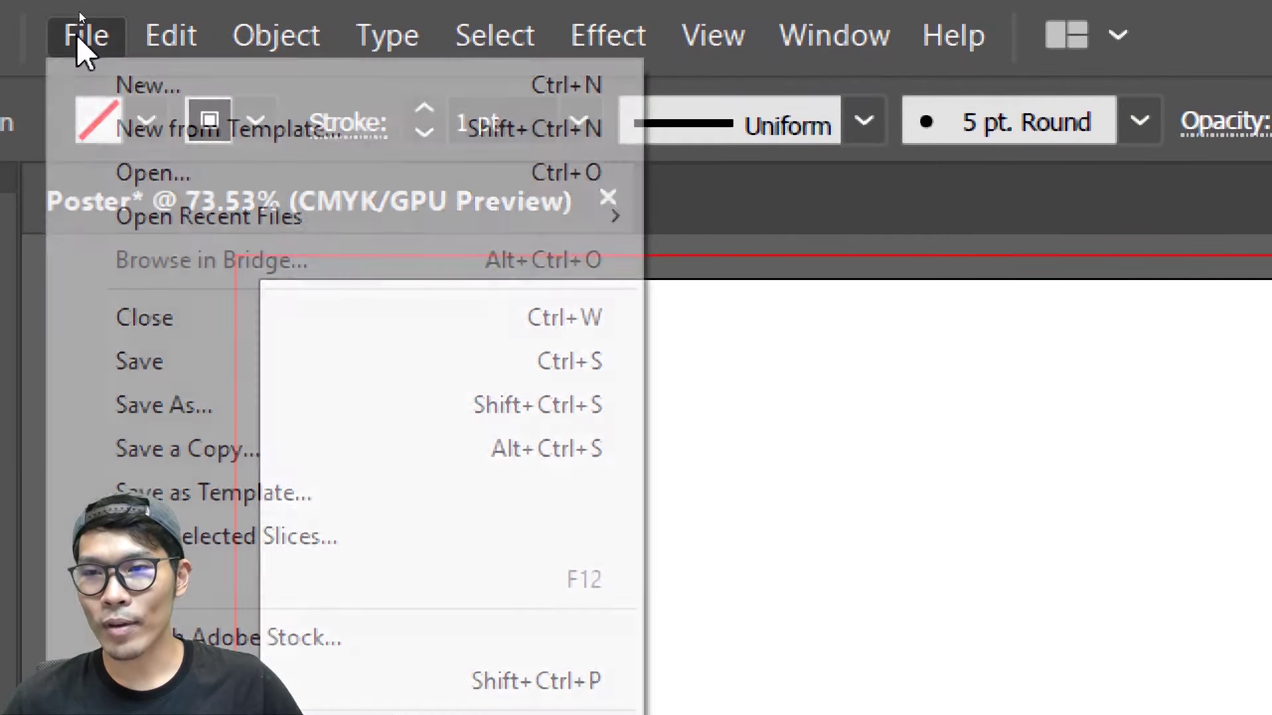
{"action": "left_click", "coordinate": [77, 33]}
{"action": "left_click", "coordinate": [161, 41]}
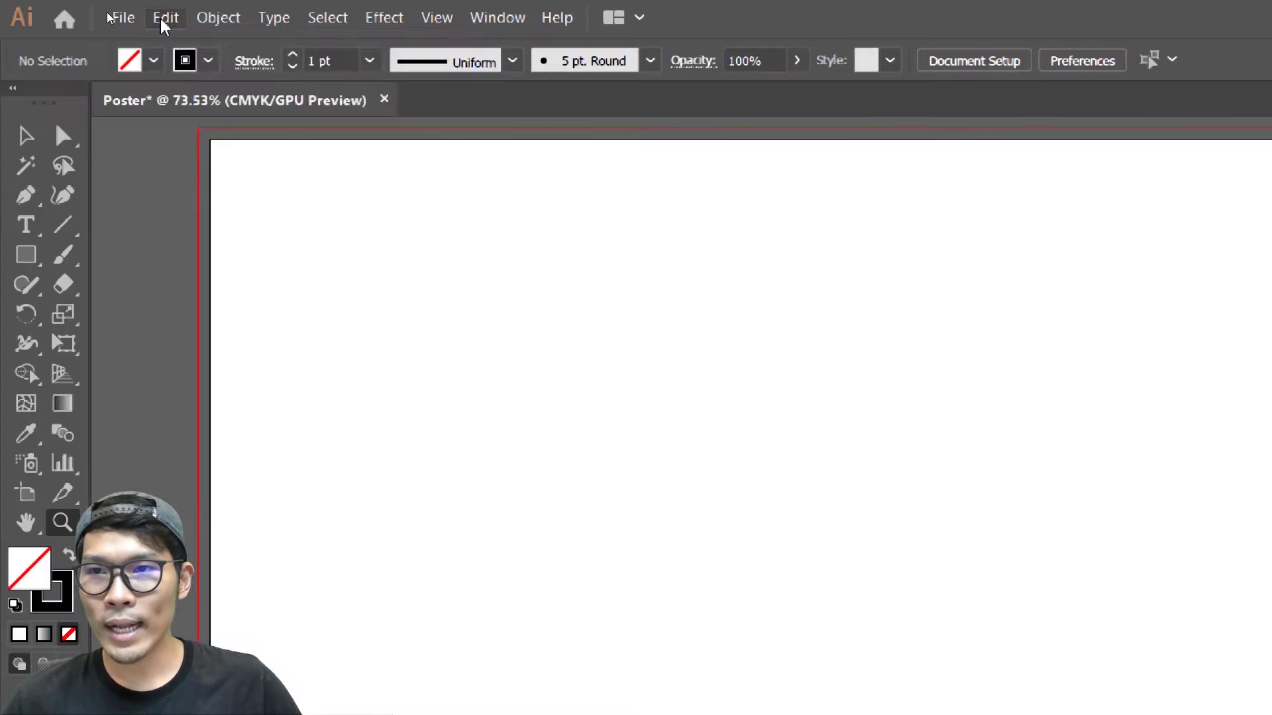
{"action": "left_click", "coordinate": [166, 17]}
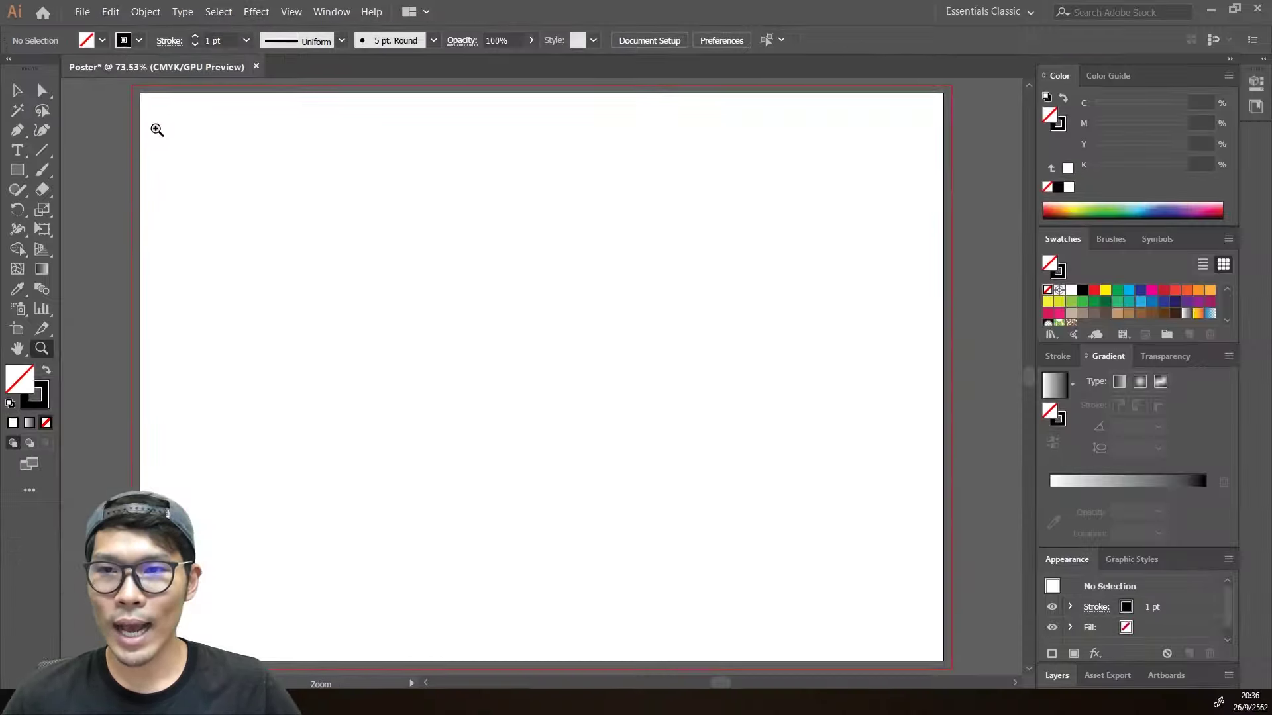
{"action": "left_click", "coordinate": [111, 11]}
{"action": "left_click", "coordinate": [144, 13]}
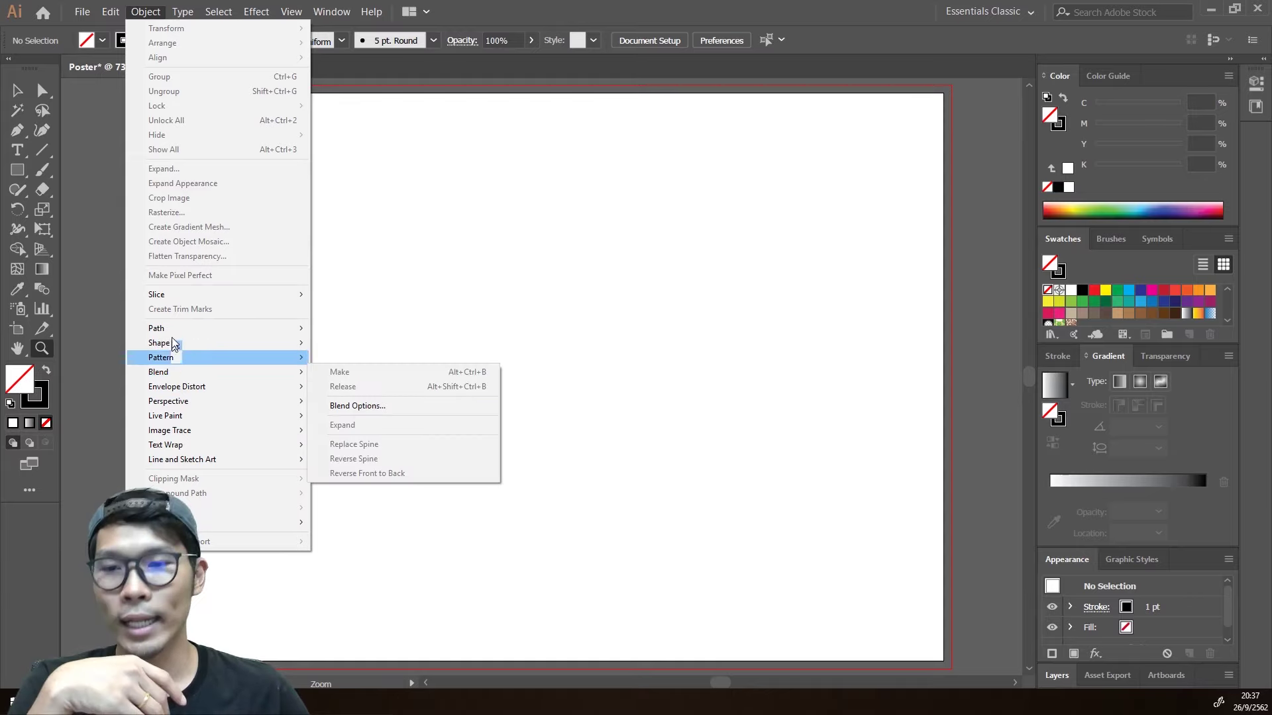
{"action": "mouse_move", "coordinate": [183, 11]}
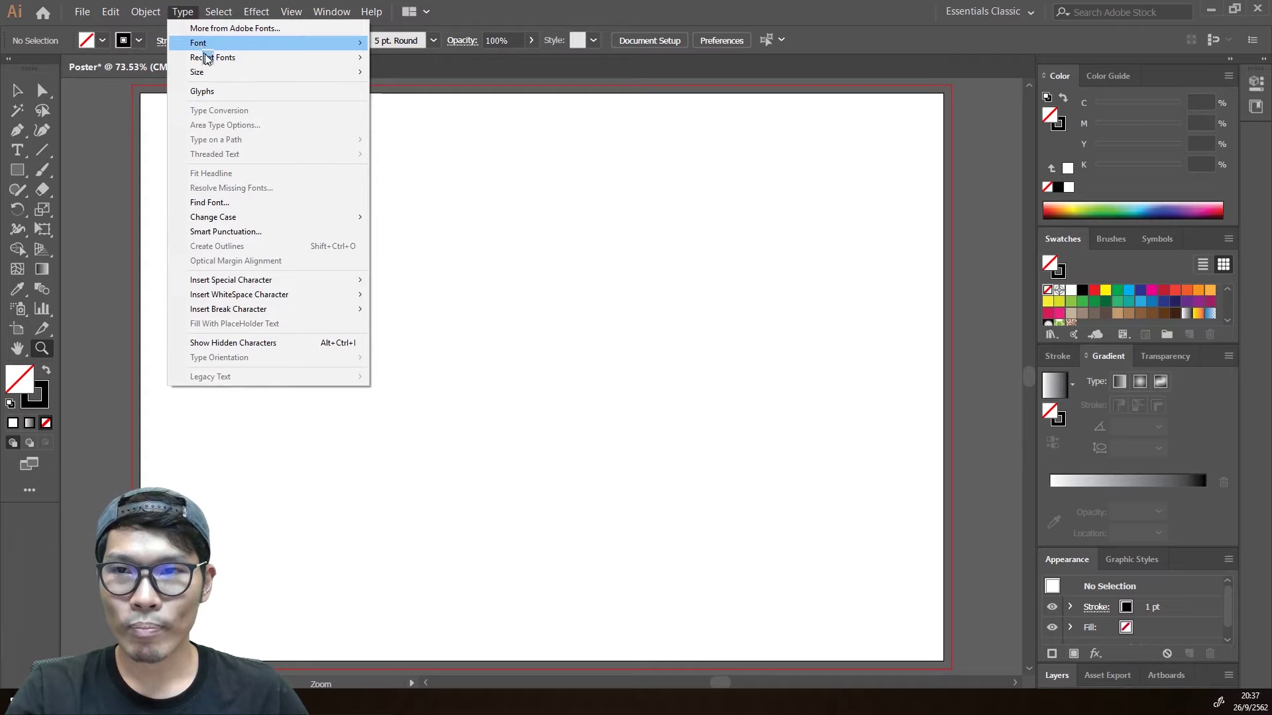
Browse the Type menu, then open the Select menu.
{"action": "left_click", "coordinate": [190, 14]}
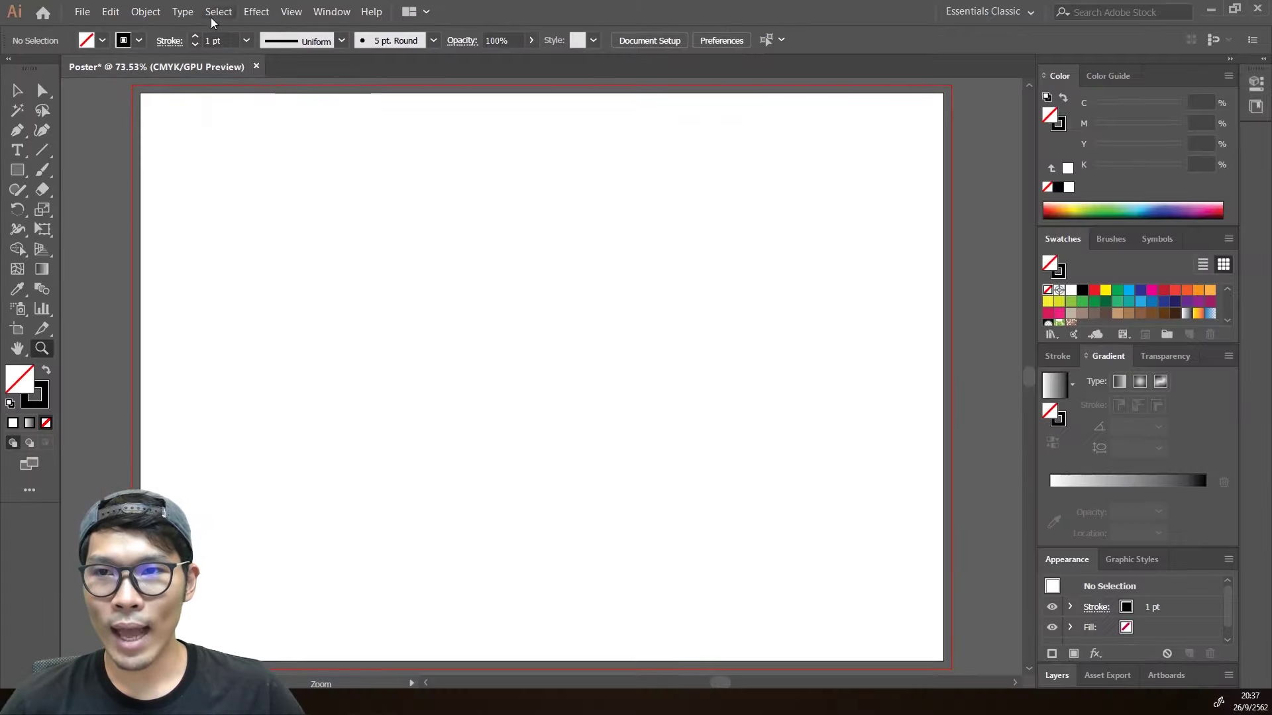
{"action": "left_click", "coordinate": [182, 11]}
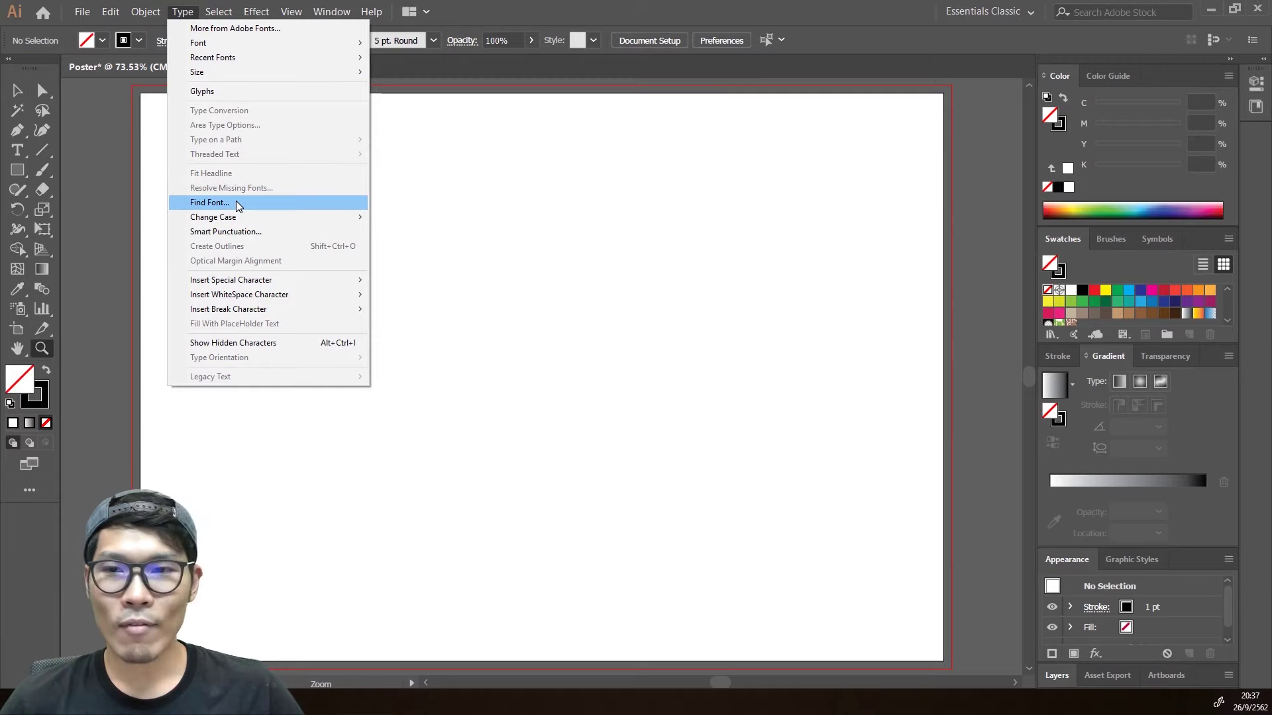
{"action": "left_click", "coordinate": [218, 12]}
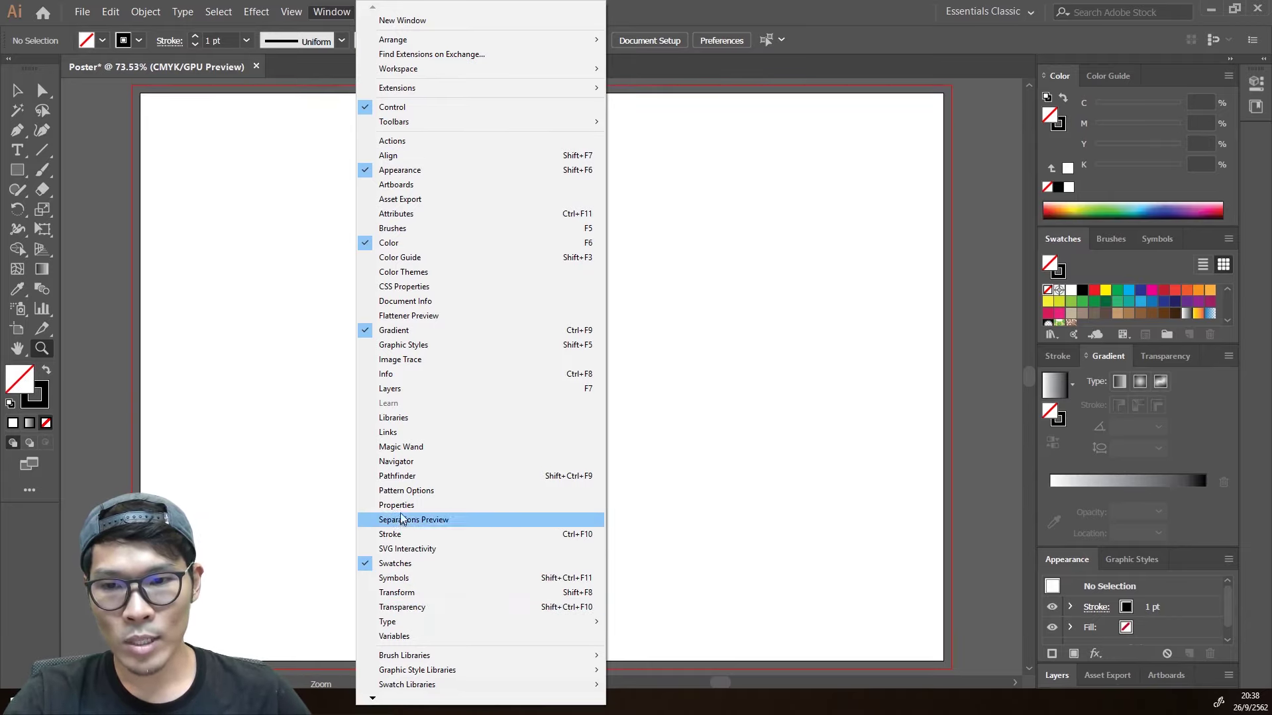
Open the Pathfinder panel, drag it to a new spot, then close it.
{"action": "left_click", "coordinate": [410, 478]}
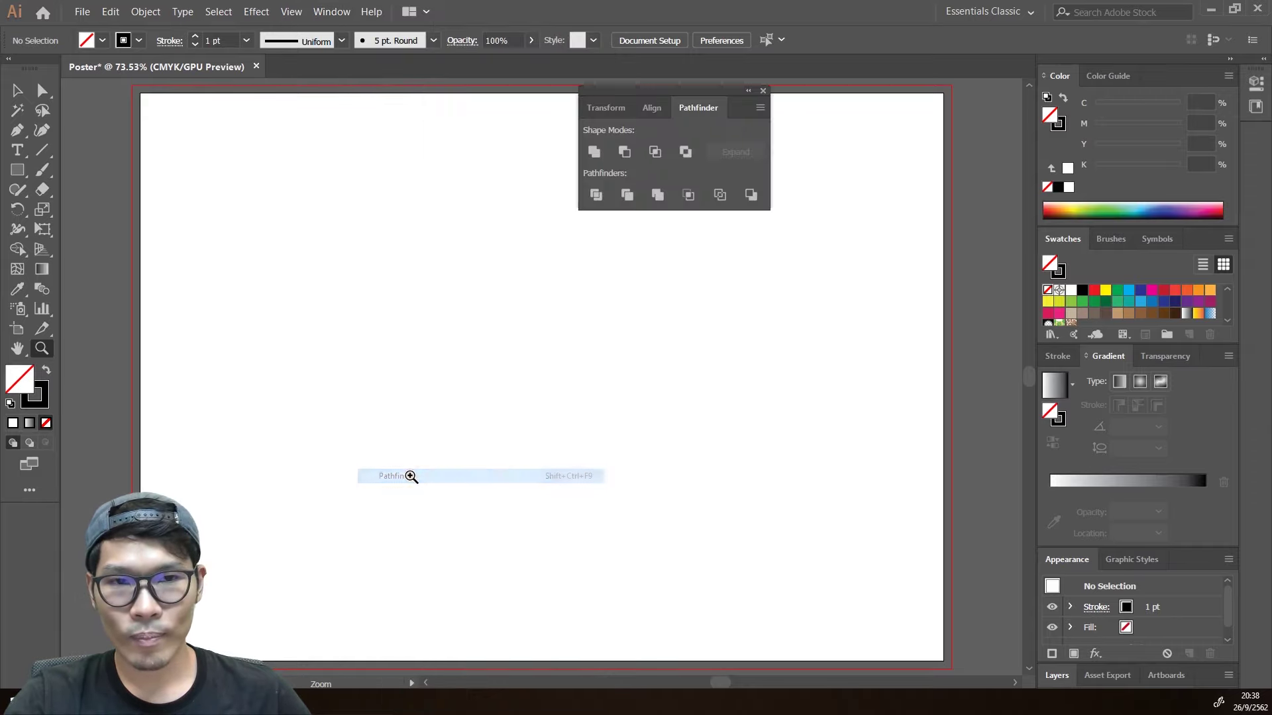
{"action": "left_click_drag", "start_coordinate": [653, 96], "coordinate": [702, 140]}
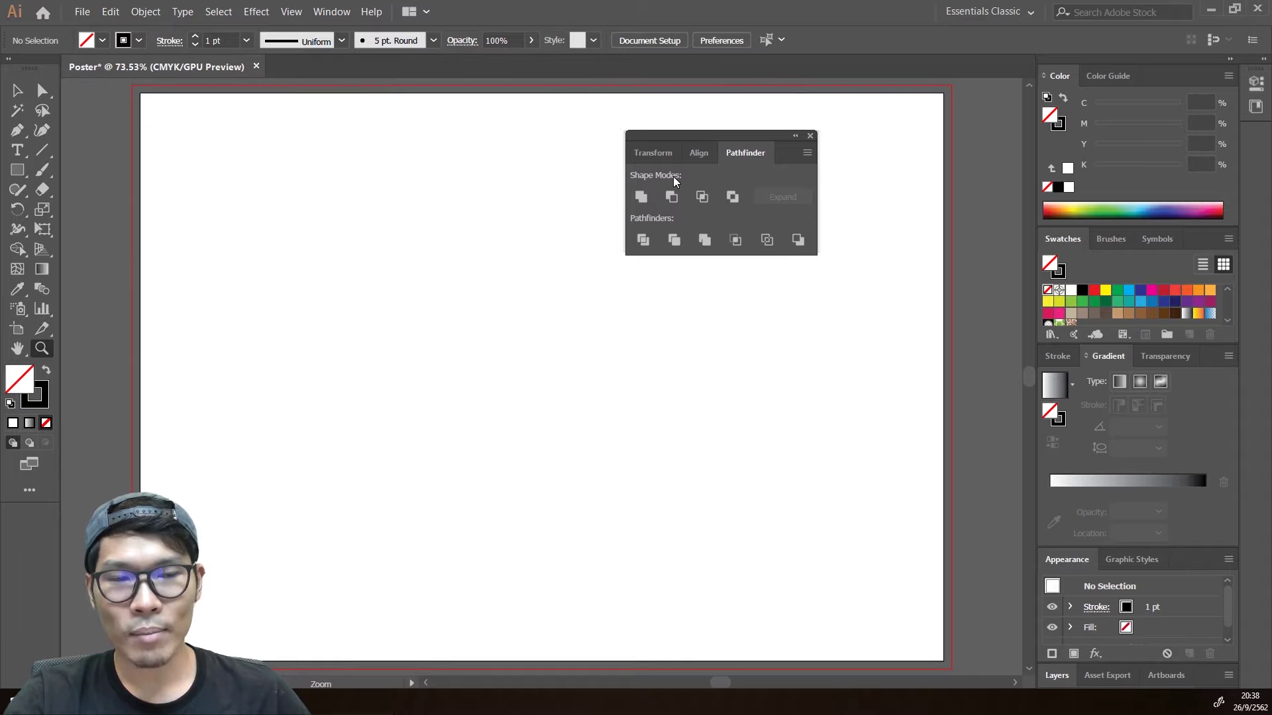
{"action": "left_click", "coordinate": [809, 136]}
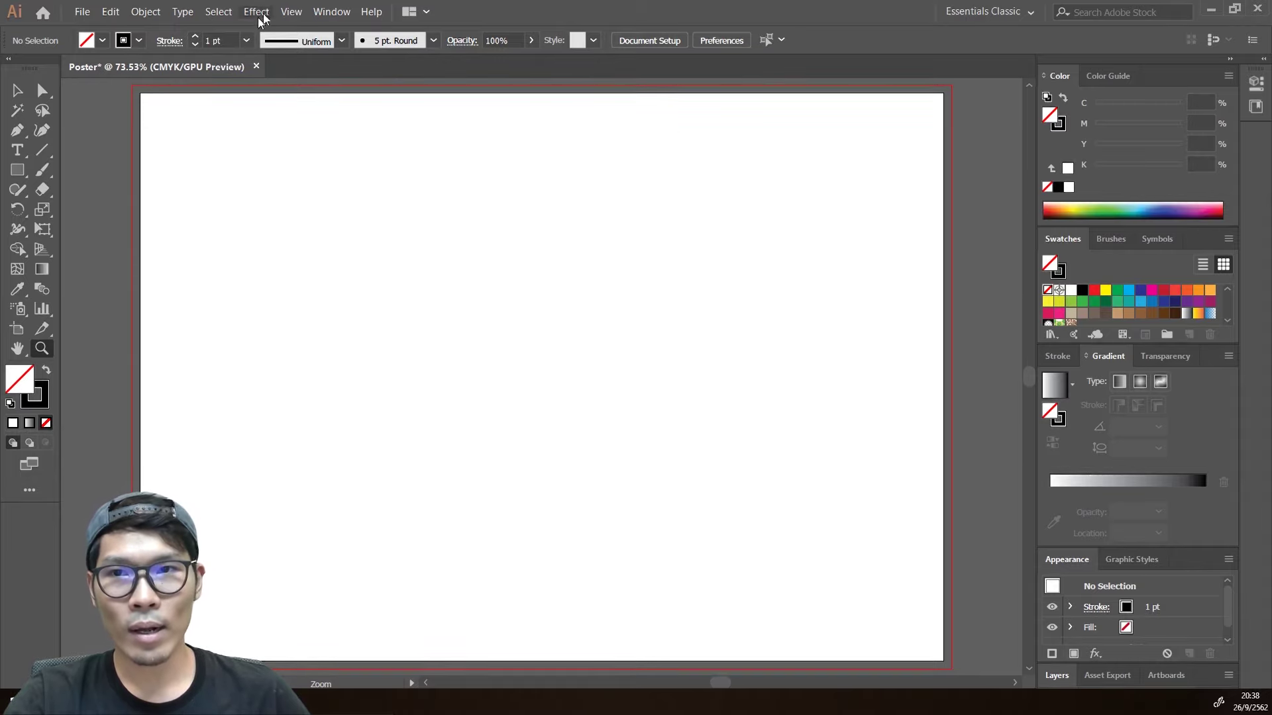
{"action": "left_click", "coordinate": [332, 11]}
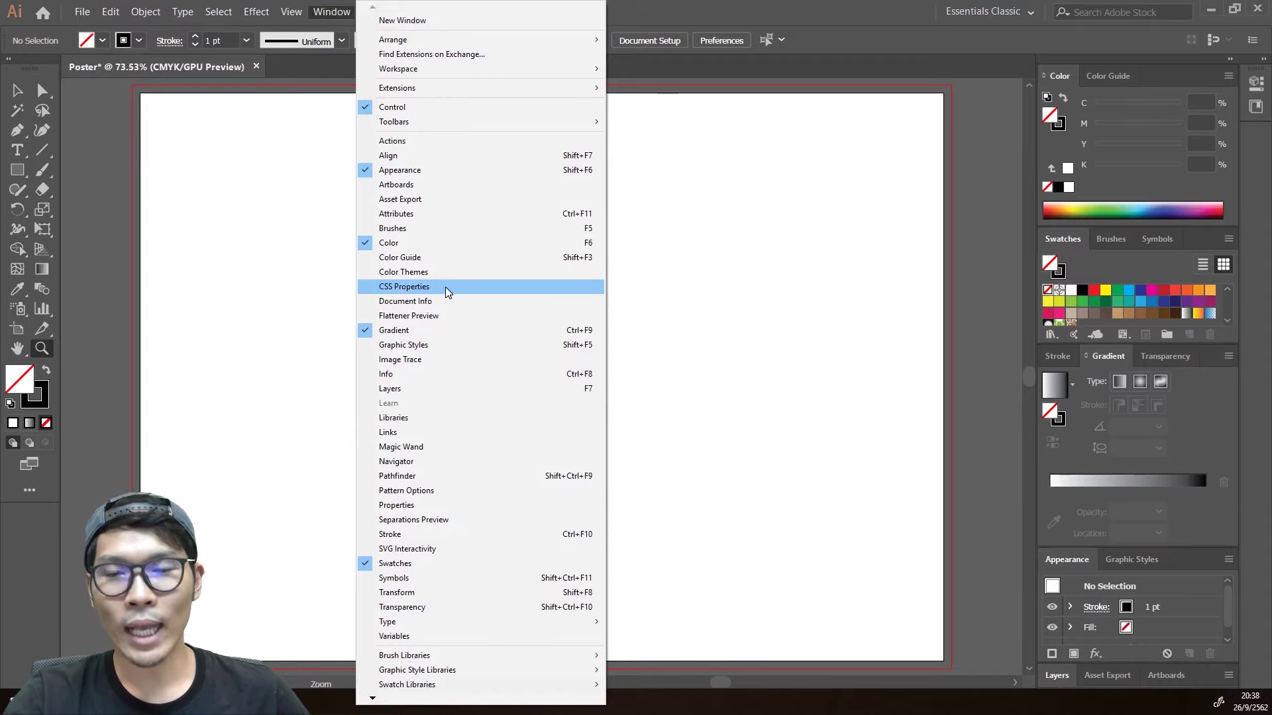
Open the Help menu to look over it, then close it.
{"action": "left_click", "coordinate": [329, 14]}
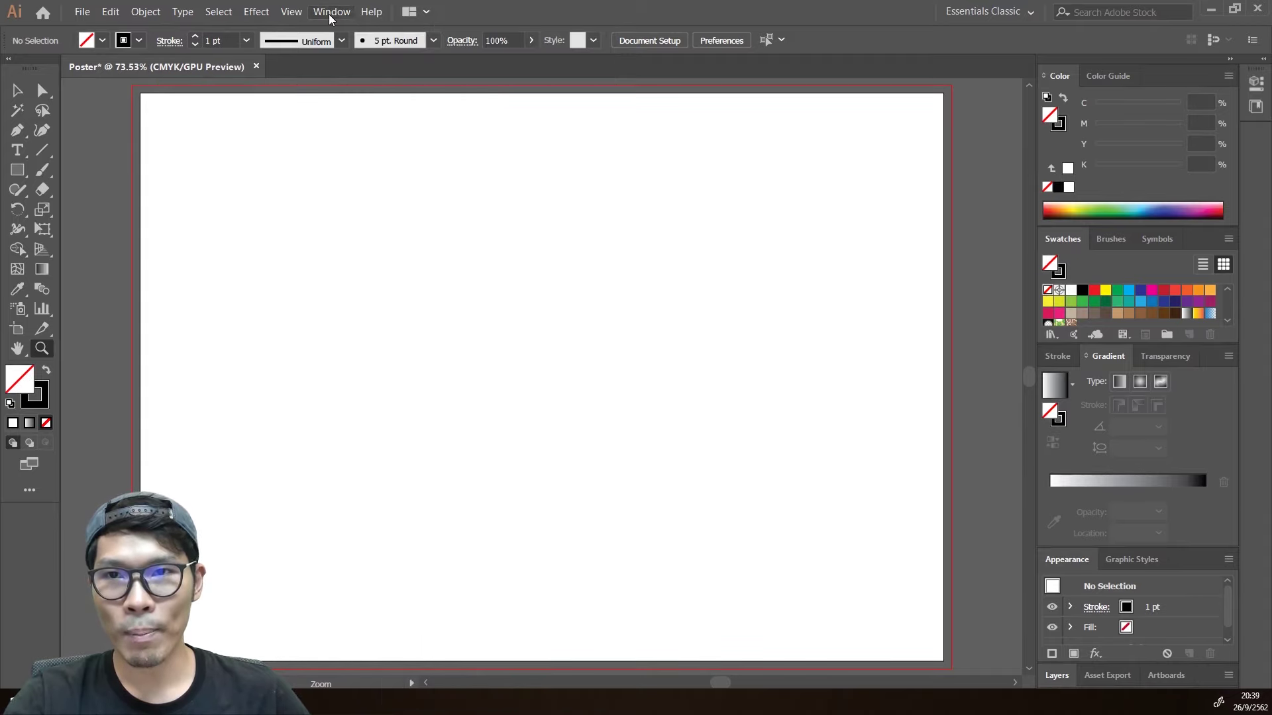
{"action": "left_click", "coordinate": [364, 15]}
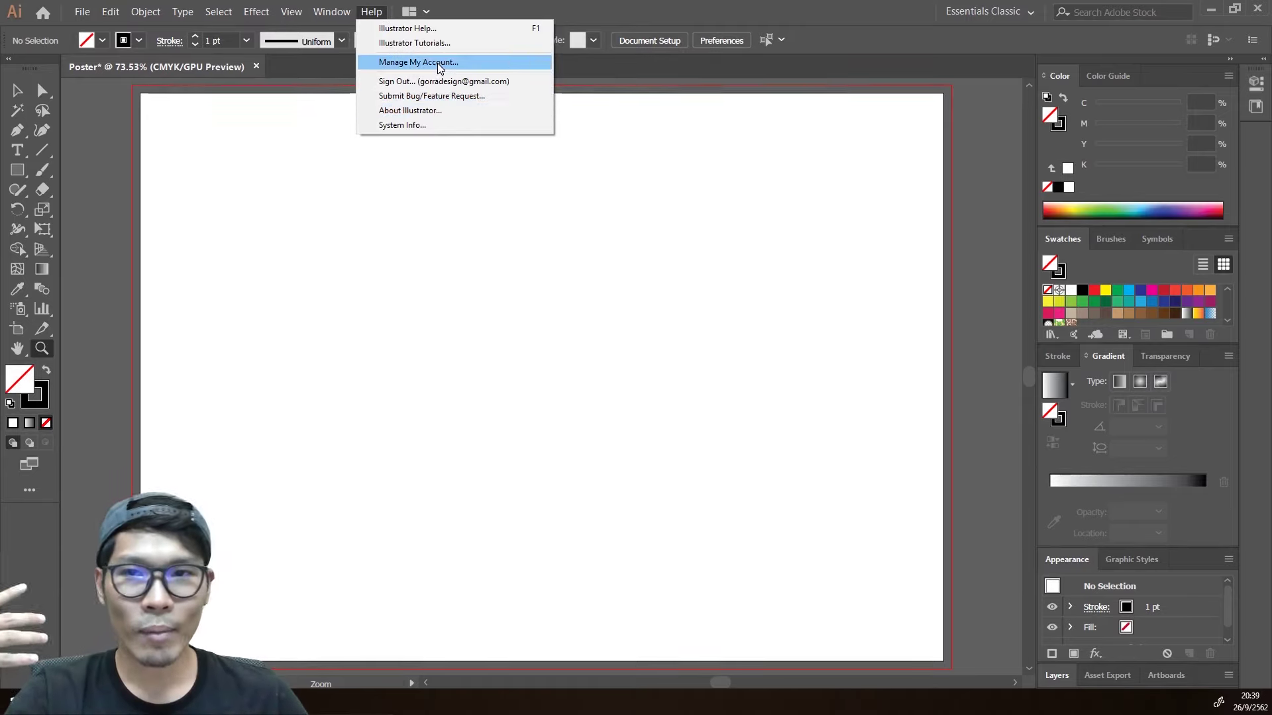
{"action": "left_click", "coordinate": [380, 14]}
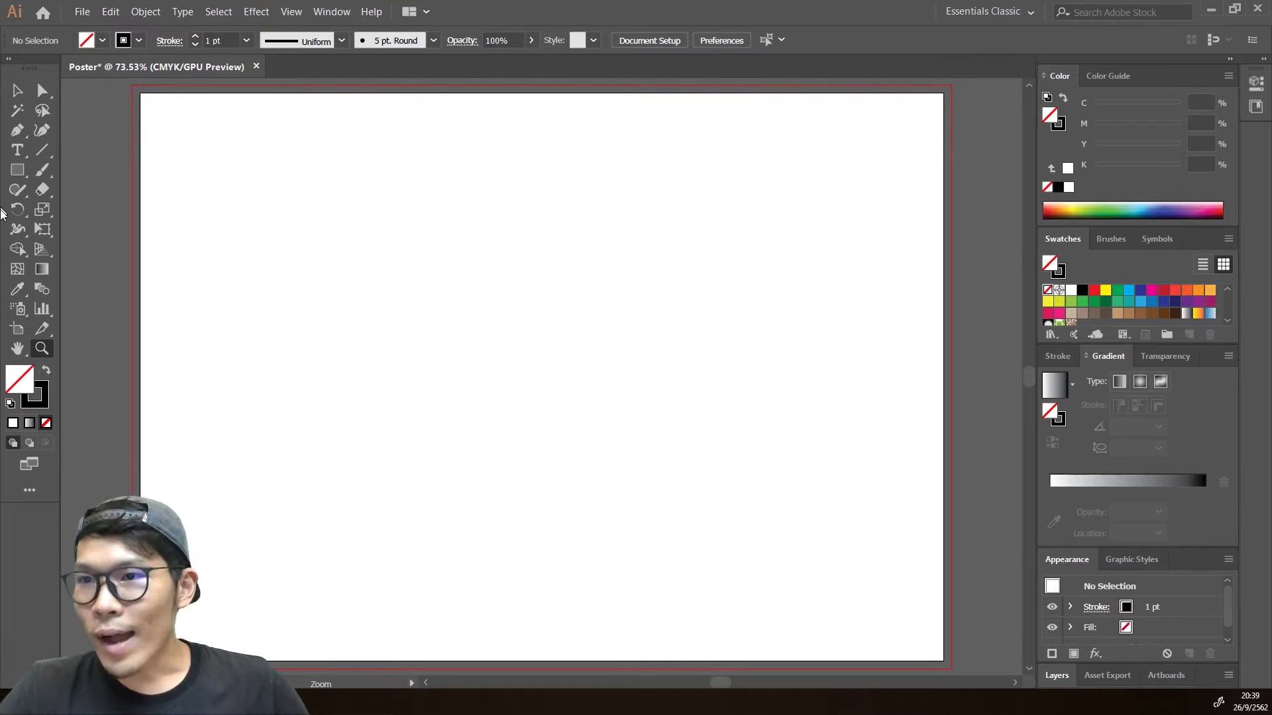
Select the curved path and set its stroke weight to 7 pt.
{"action": "left_click", "coordinate": [40, 172]}
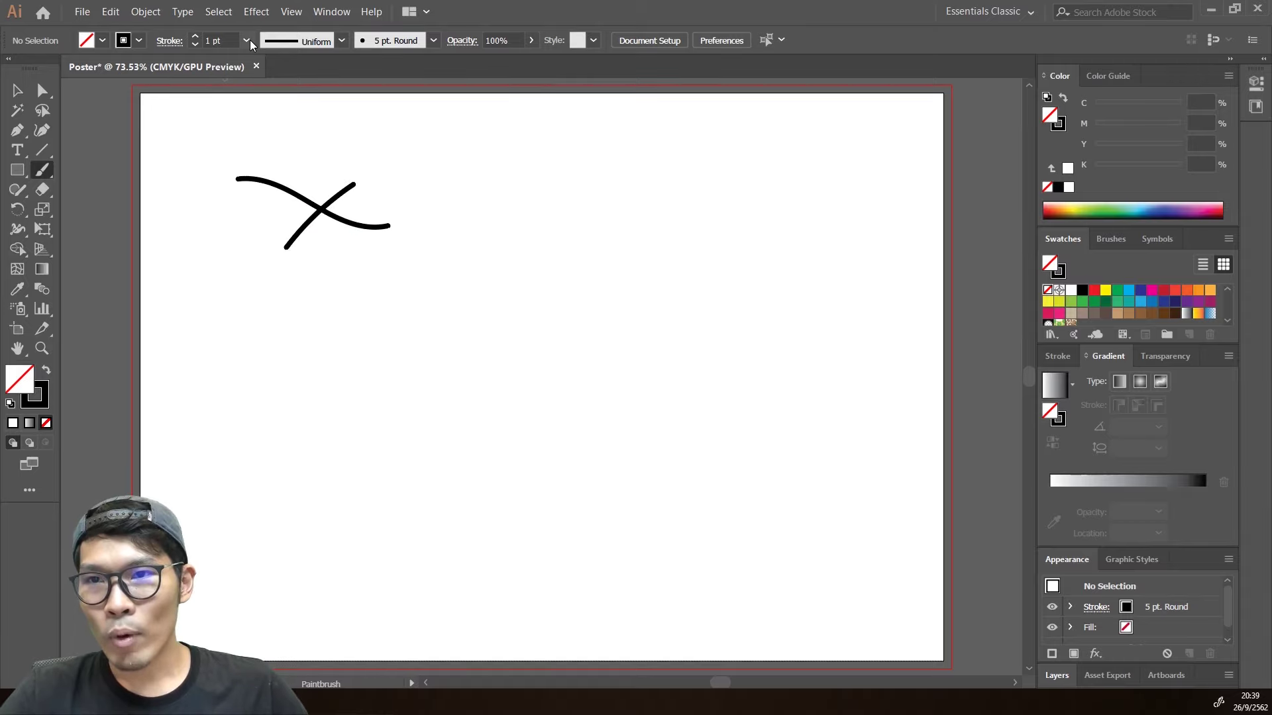
{"action": "key", "text": "v"}
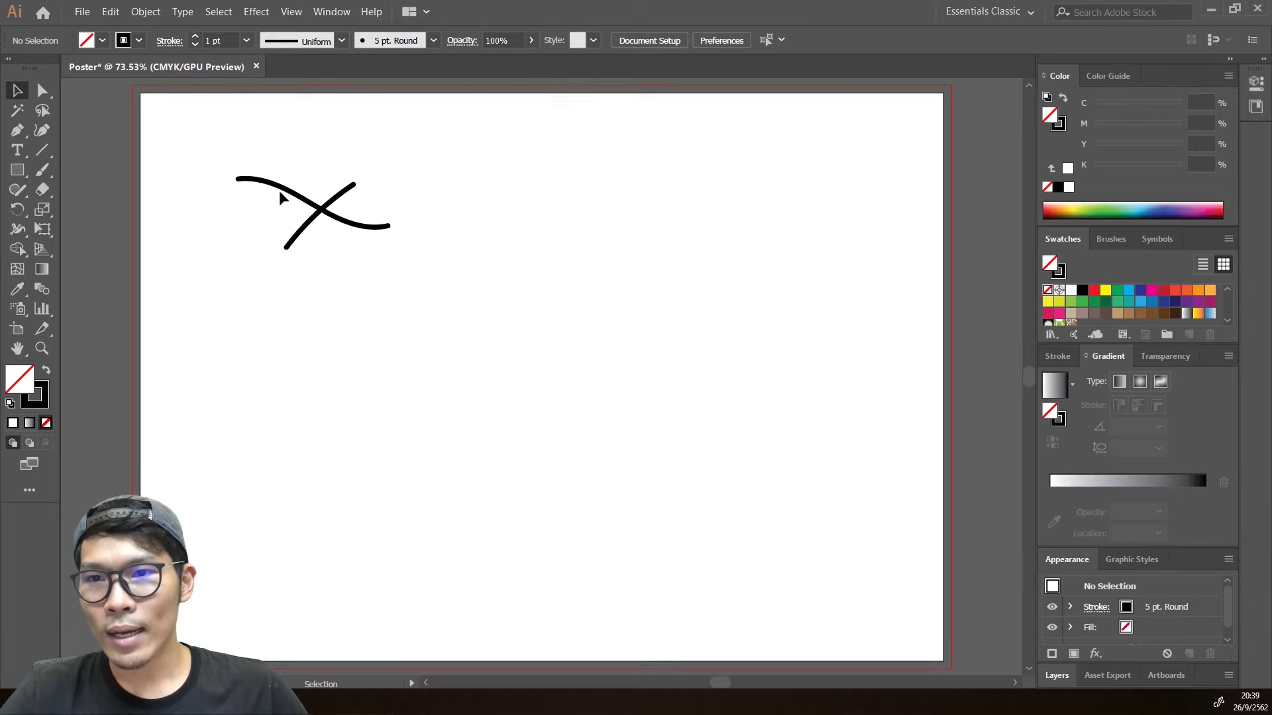
{"action": "left_click", "coordinate": [280, 190]}
{"action": "left_click", "coordinate": [246, 40]}
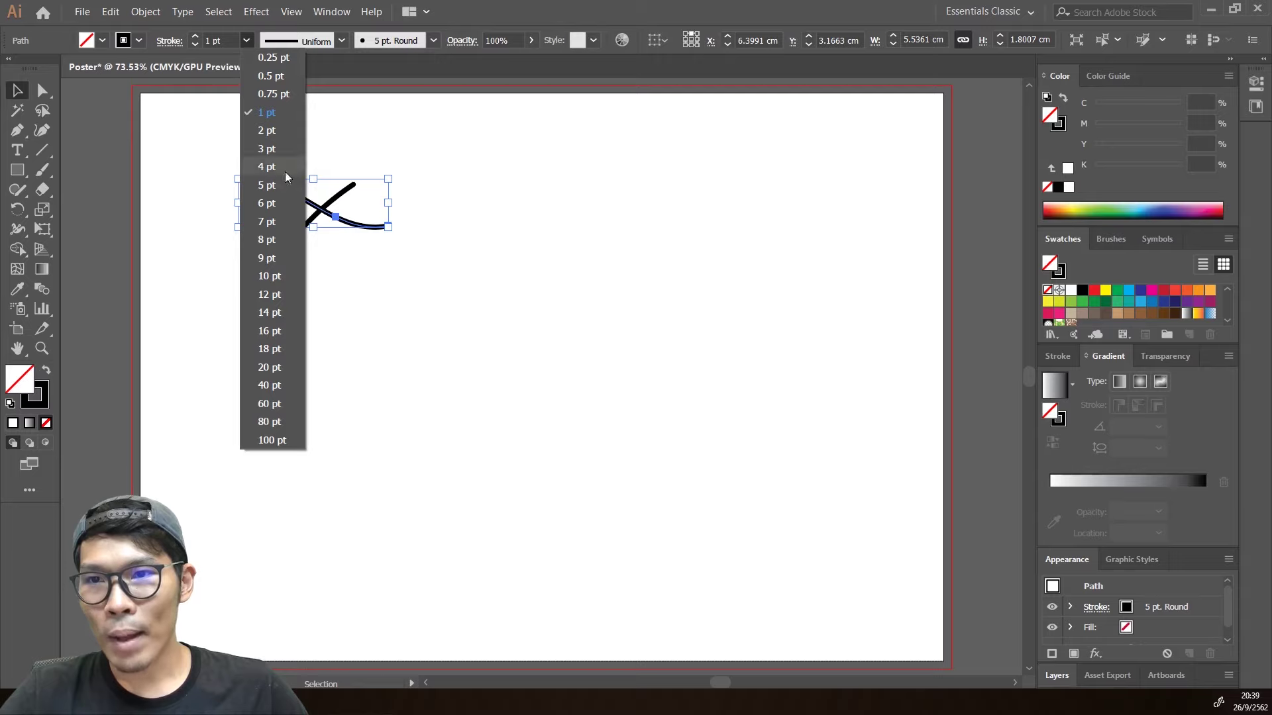
{"action": "left_click", "coordinate": [284, 169]}
{"action": "left_click", "coordinate": [247, 42]}
{"action": "left_click", "coordinate": [267, 221]}
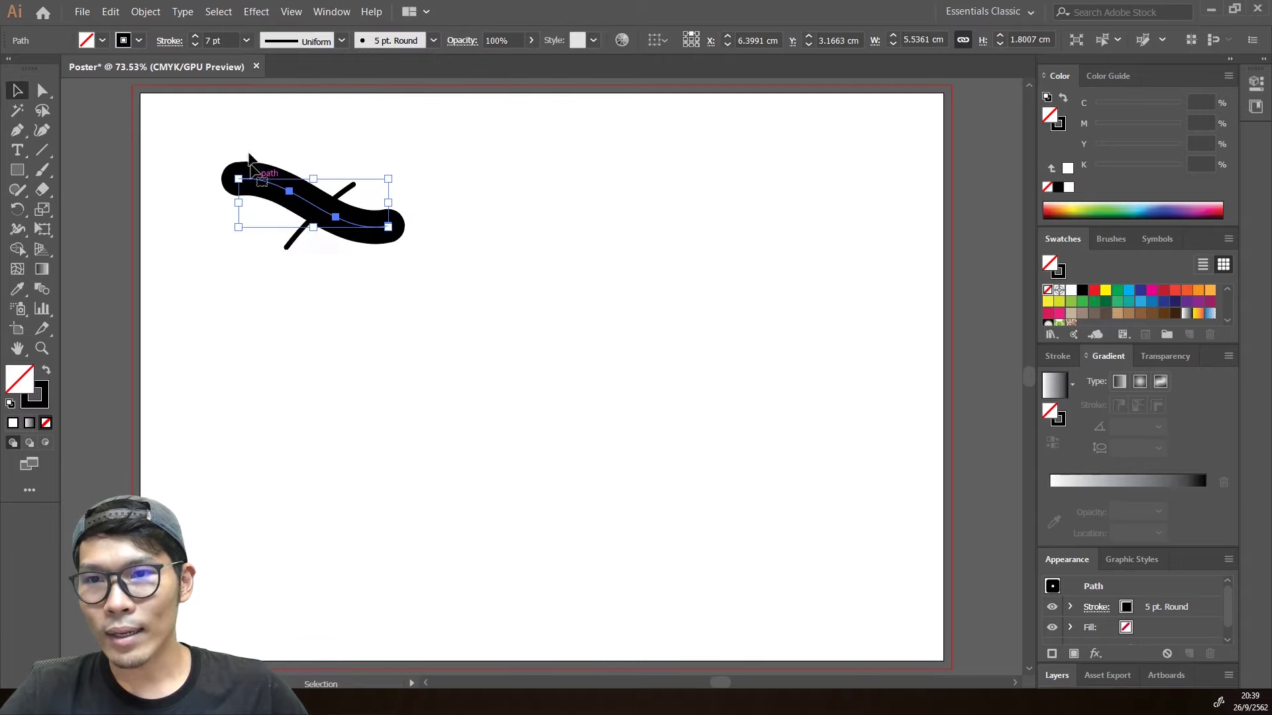
Apply the Basic brush and Width Profile 1 taper to the path.
{"action": "left_click", "coordinate": [433, 41]}
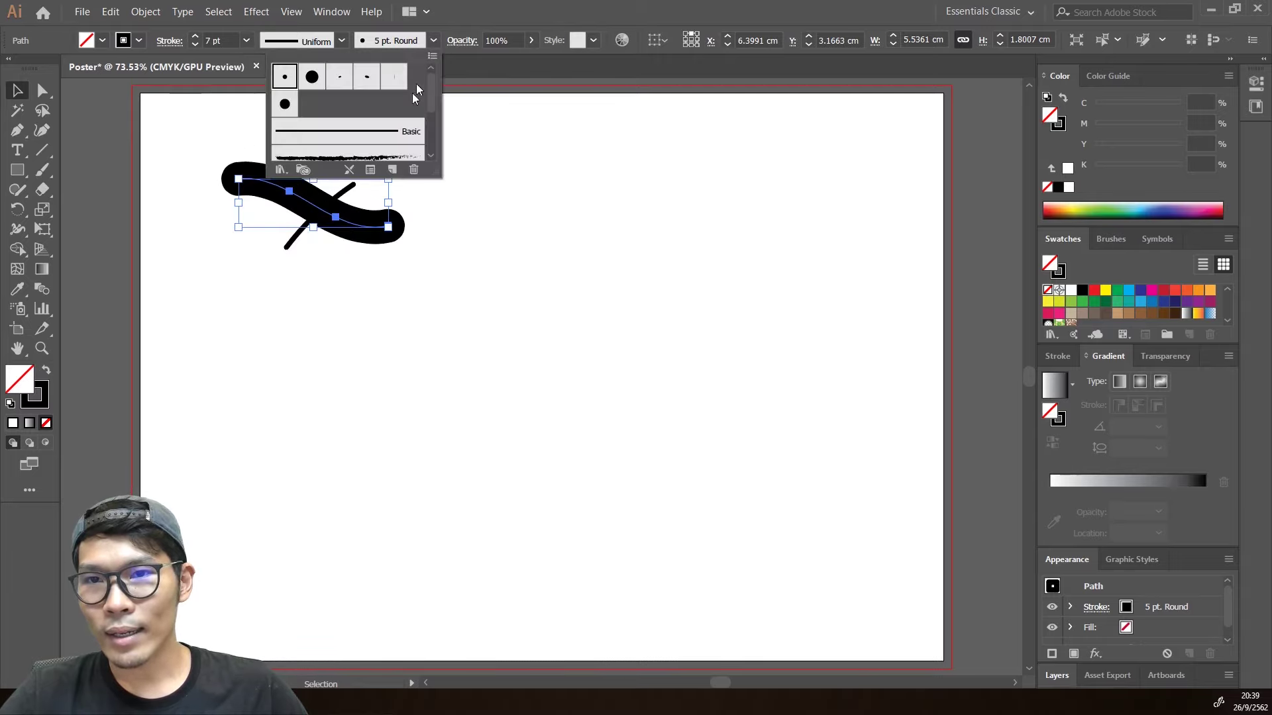
{"action": "left_click", "coordinate": [376, 135]}
{"action": "left_click", "coordinate": [343, 42]}
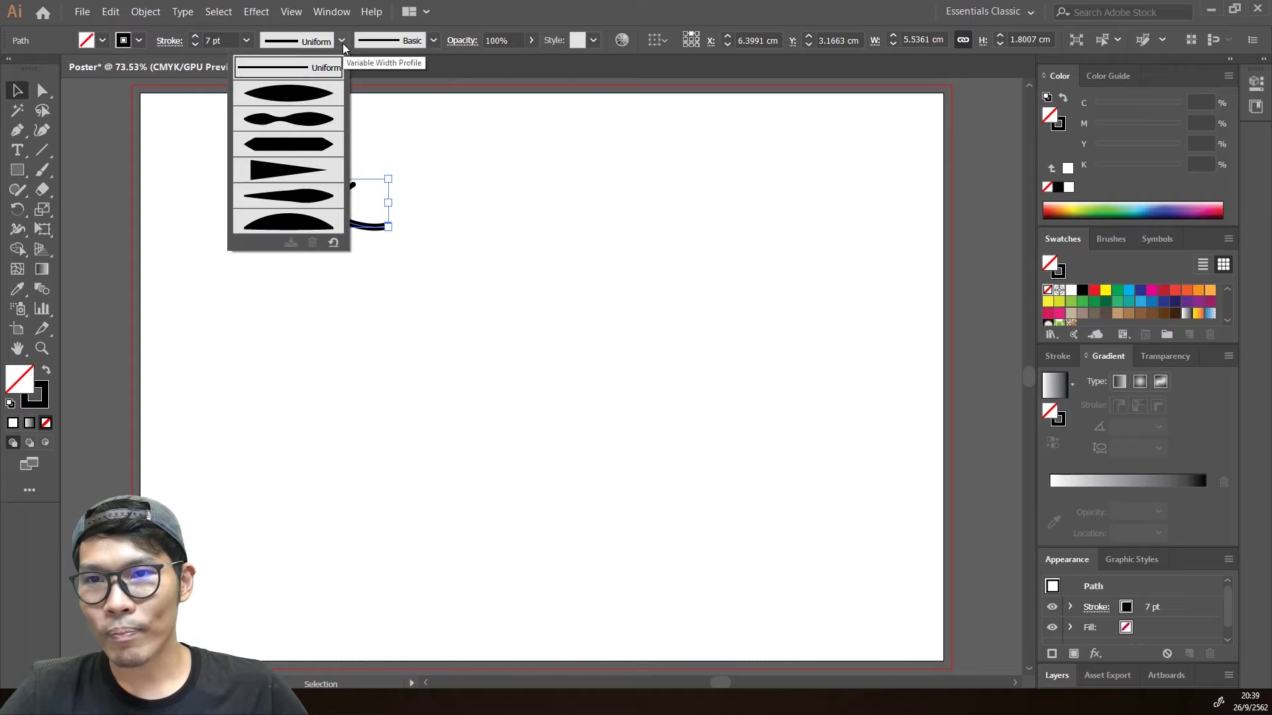
{"action": "left_click", "coordinate": [313, 95]}
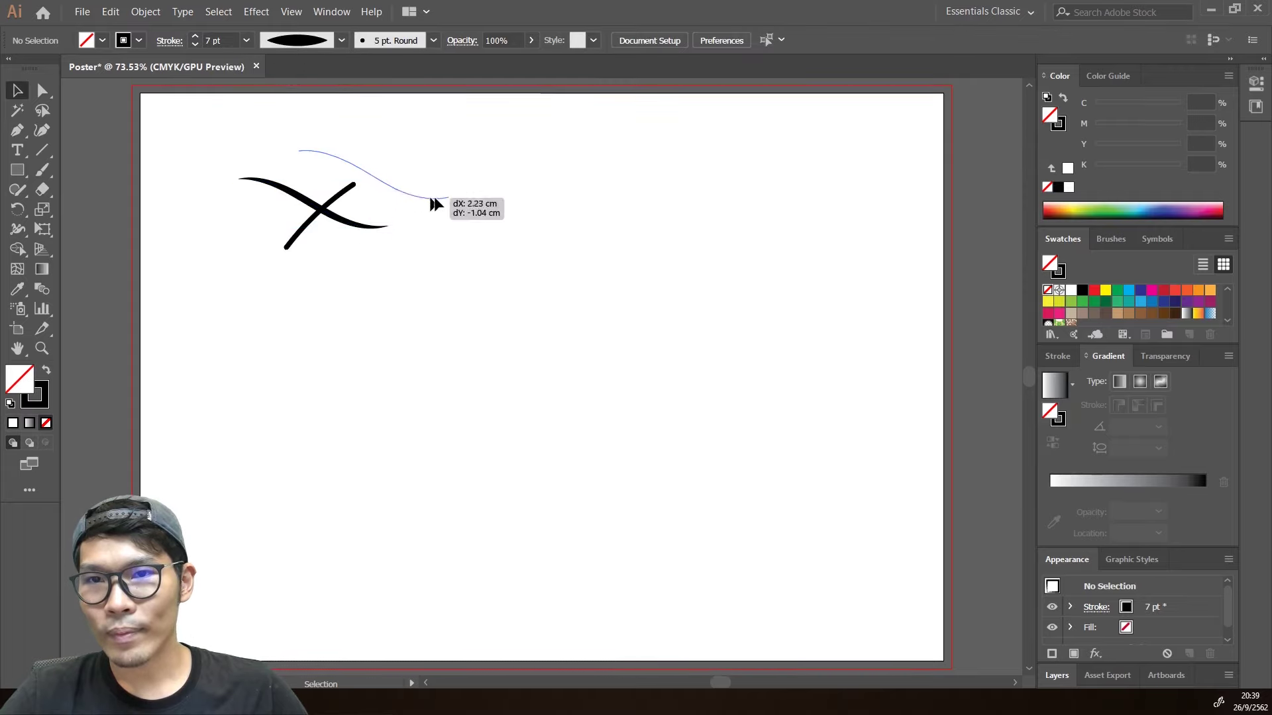
Move the tapered curve up and to the right, then deselect it.
{"action": "left_click_drag", "start_coordinate": [364, 226], "coordinate": [440, 198]}
{"action": "left_click", "coordinate": [458, 231]}
{"action": "left_click", "coordinate": [412, 195]}
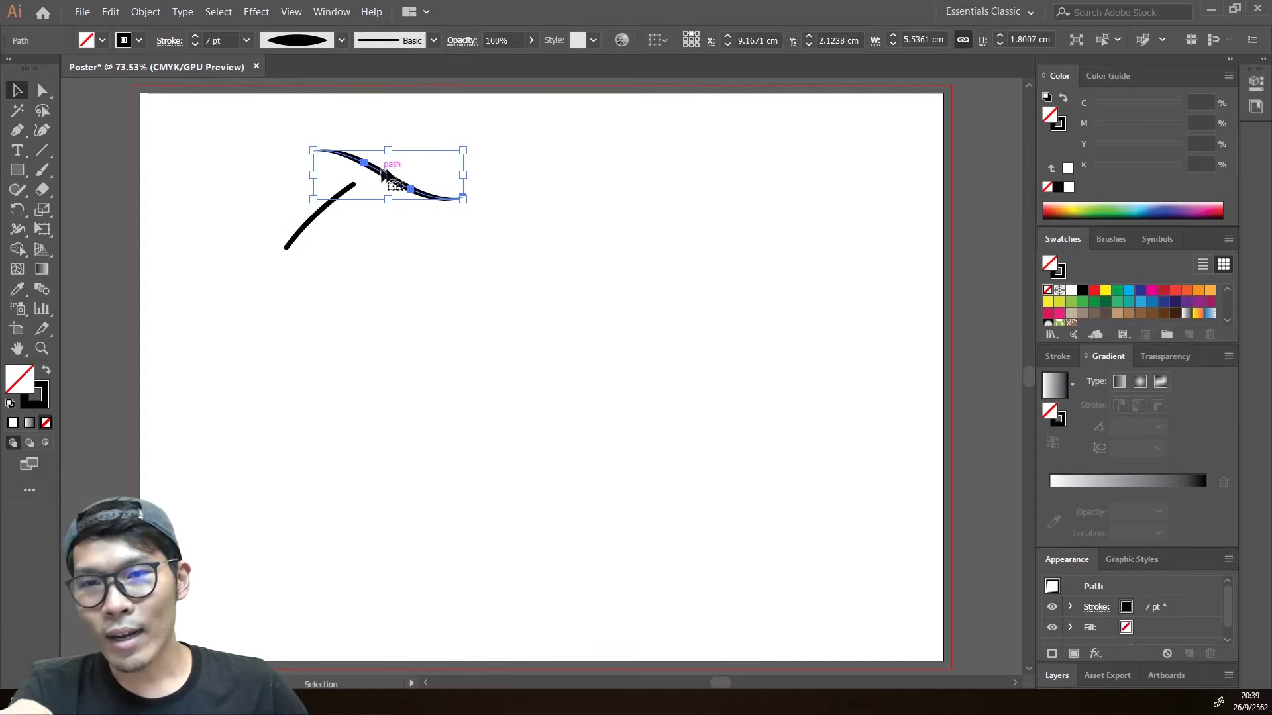
{"action": "left_click", "coordinate": [150, 202]}
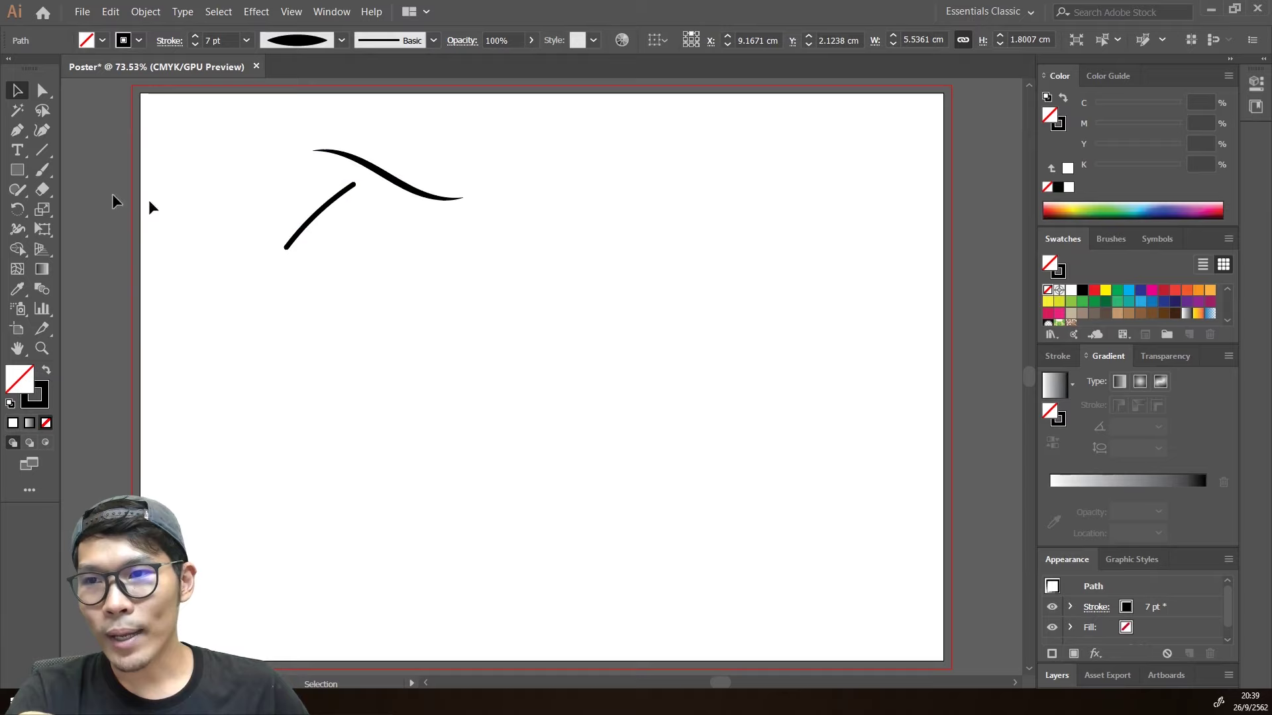
Place Lorem ipsum placeholder text, then marquee-select and delete it with both curves.
{"action": "left_click", "coordinate": [18, 151]}
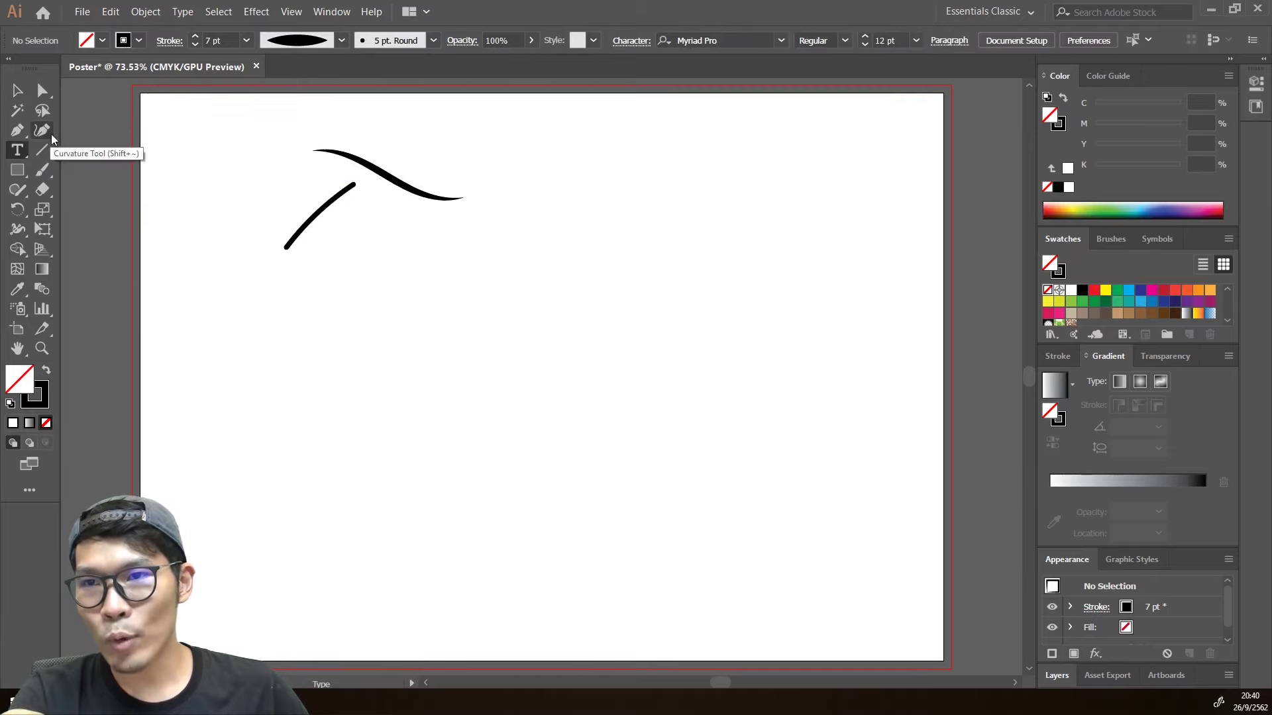
{"action": "left_click", "coordinate": [470, 268]}
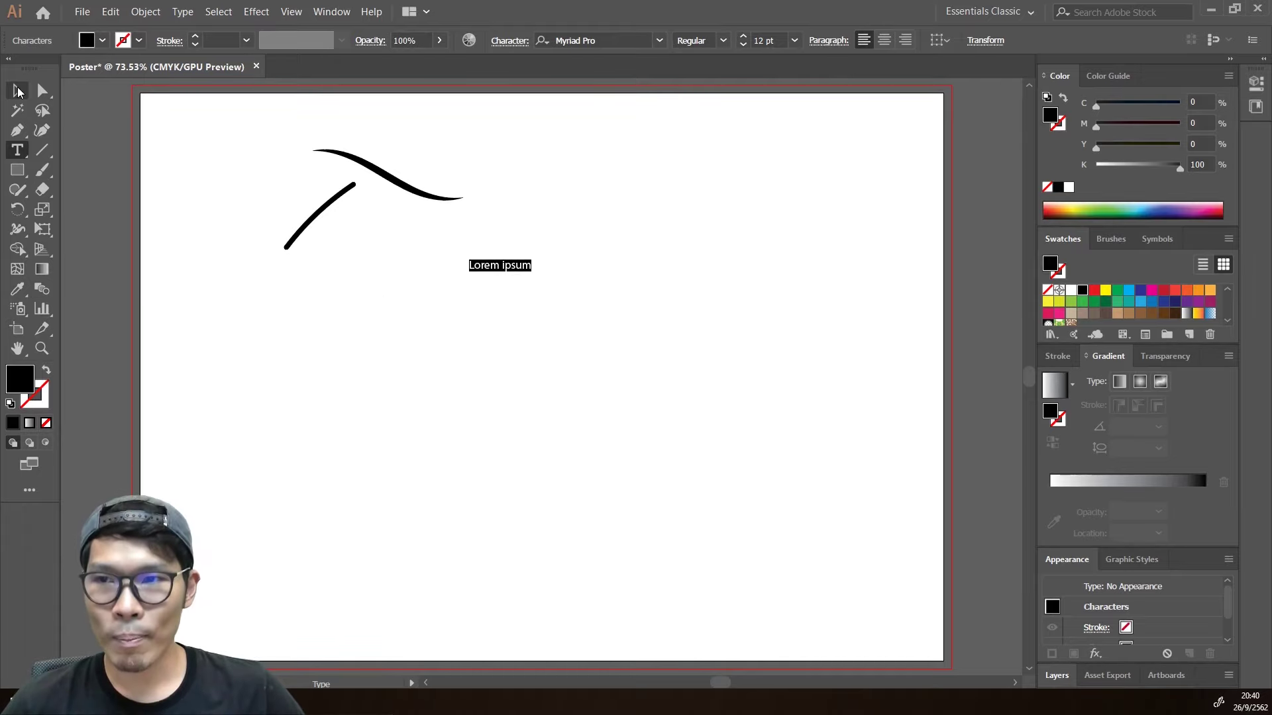
{"action": "left_click", "coordinate": [18, 91]}
{"action": "left_click_drag", "start_coordinate": [595, 334], "coordinate": [227, 131]}
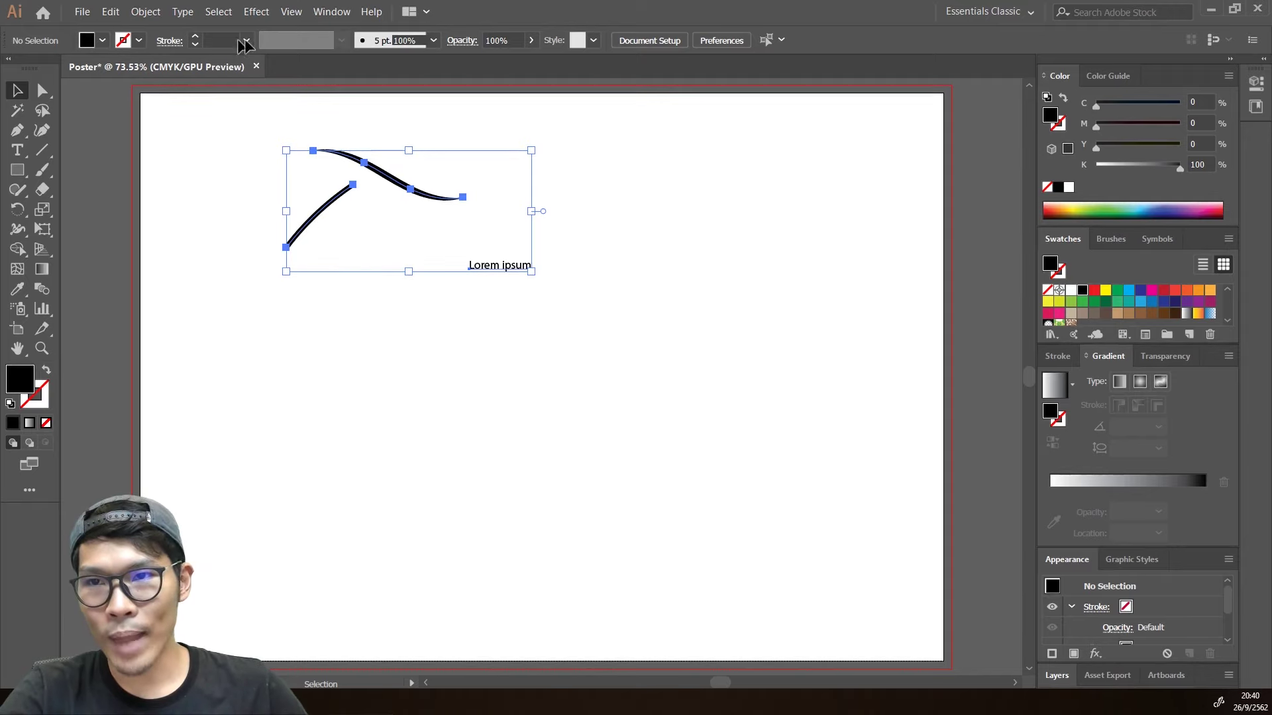
{"action": "key", "text": "Delete"}
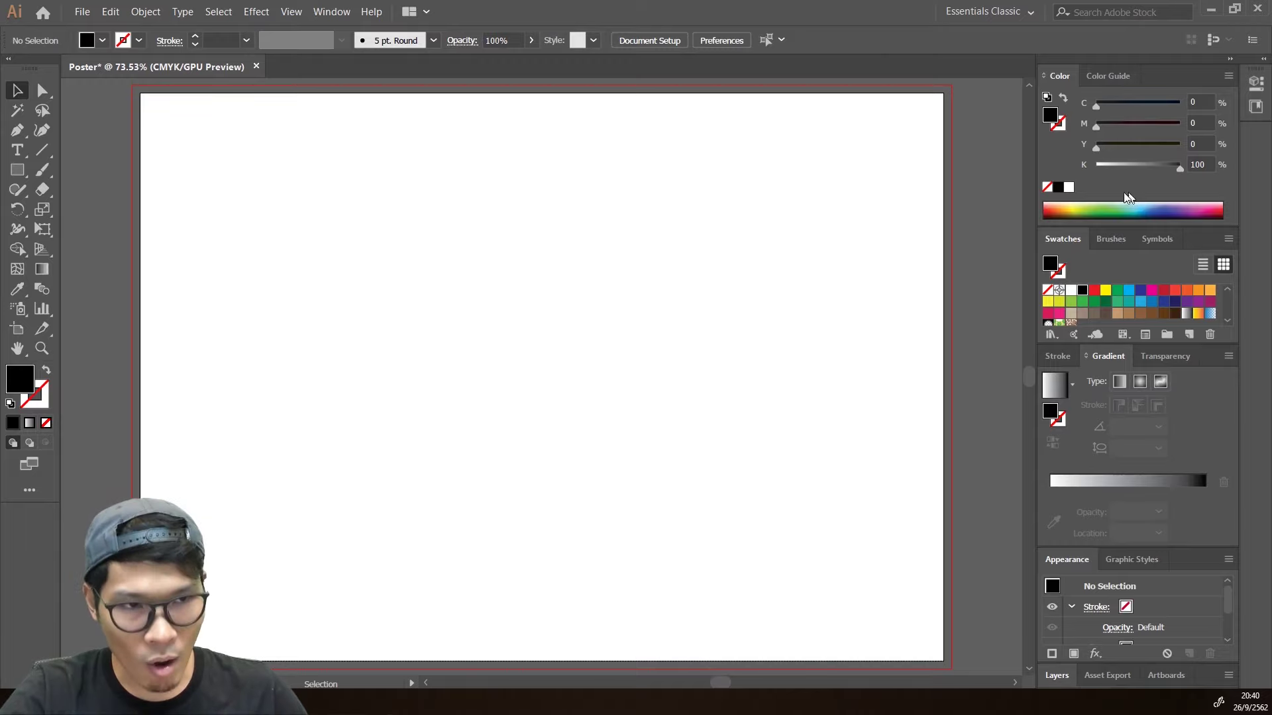
{"action": "left_click", "coordinate": [331, 12]}
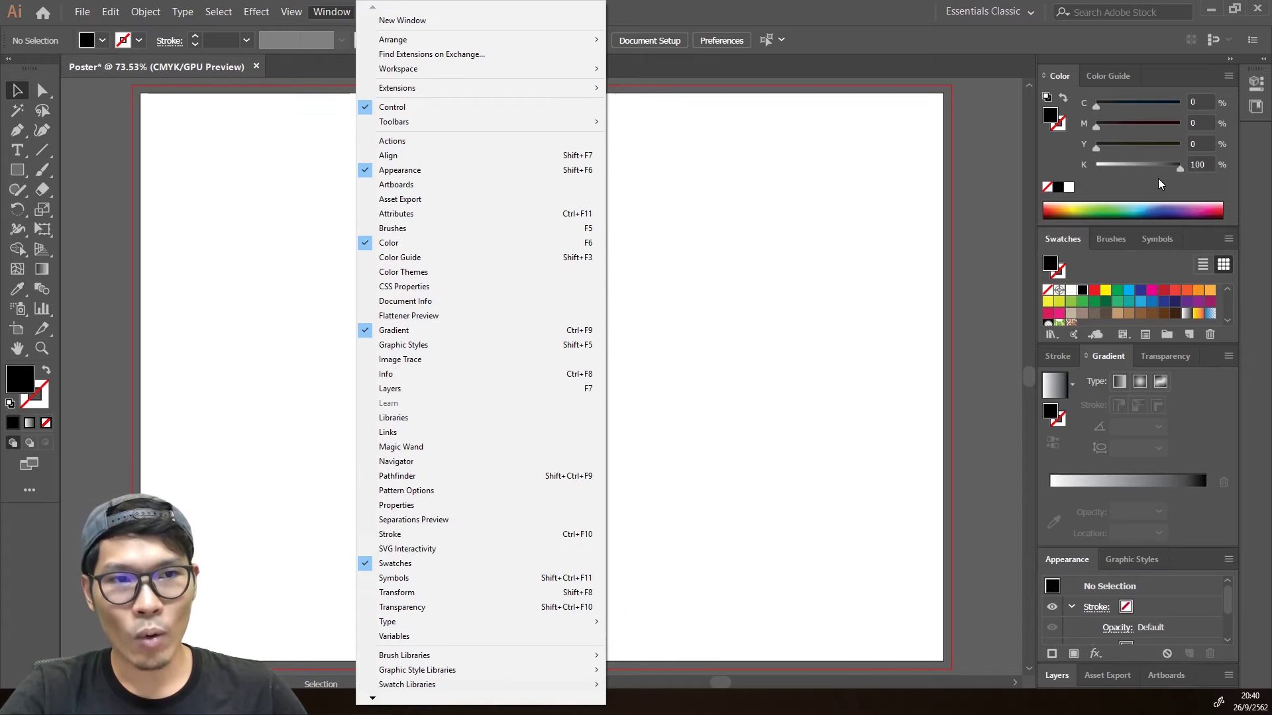
{"action": "left_click", "coordinate": [1121, 152]}
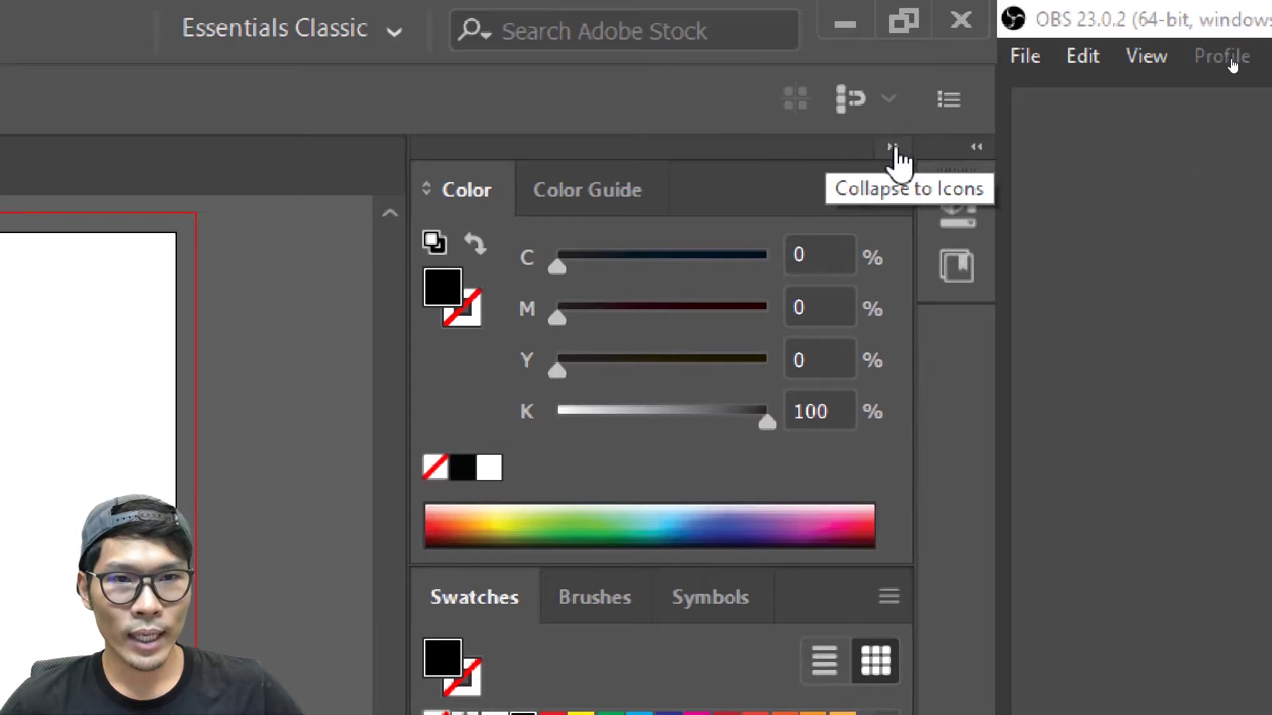
Toggle the docked panels between collapsed icons and full size, leaving them collapsed to icons.
{"action": "left_click", "coordinate": [894, 148]}
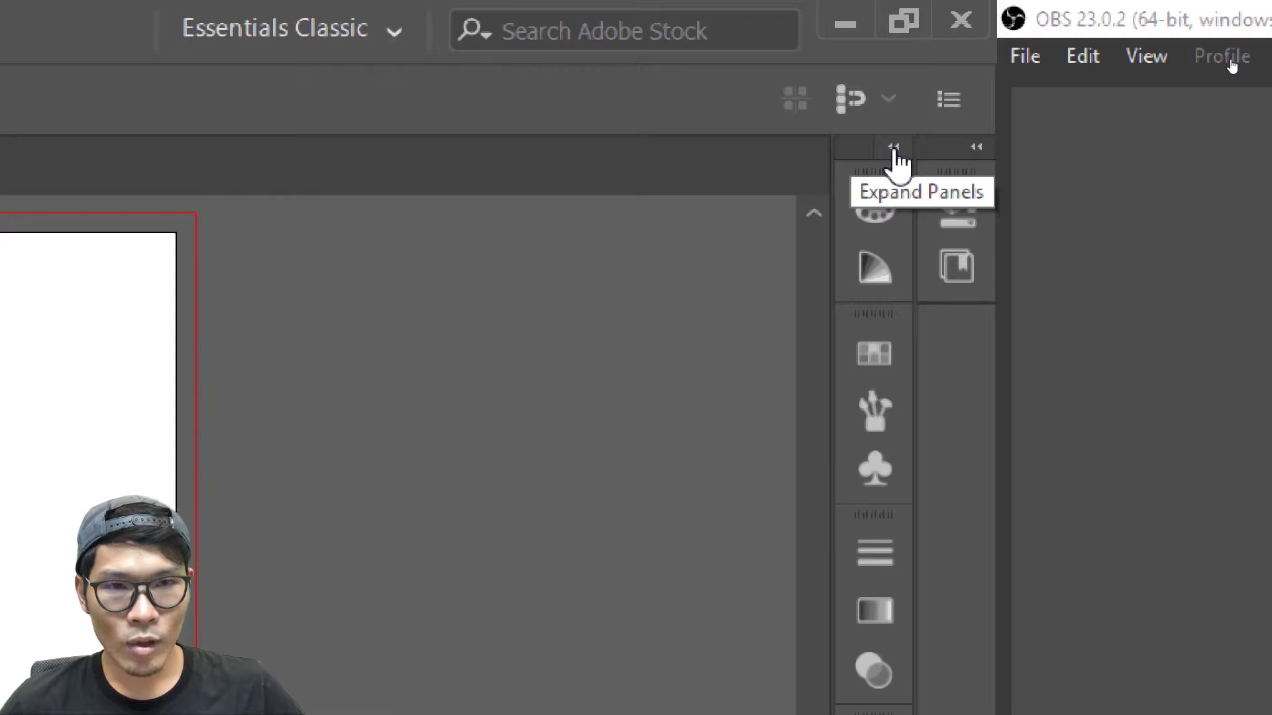
{"action": "left_click", "coordinate": [894, 148]}
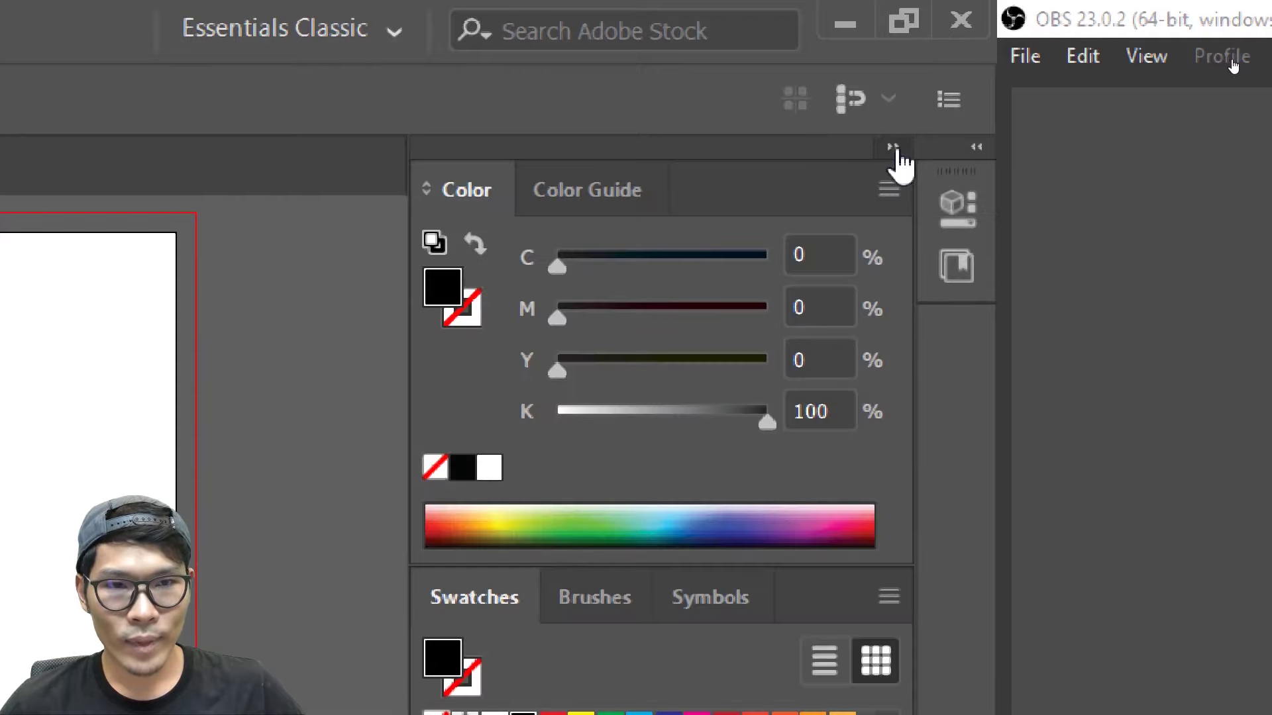
{"action": "left_click", "coordinate": [895, 150]}
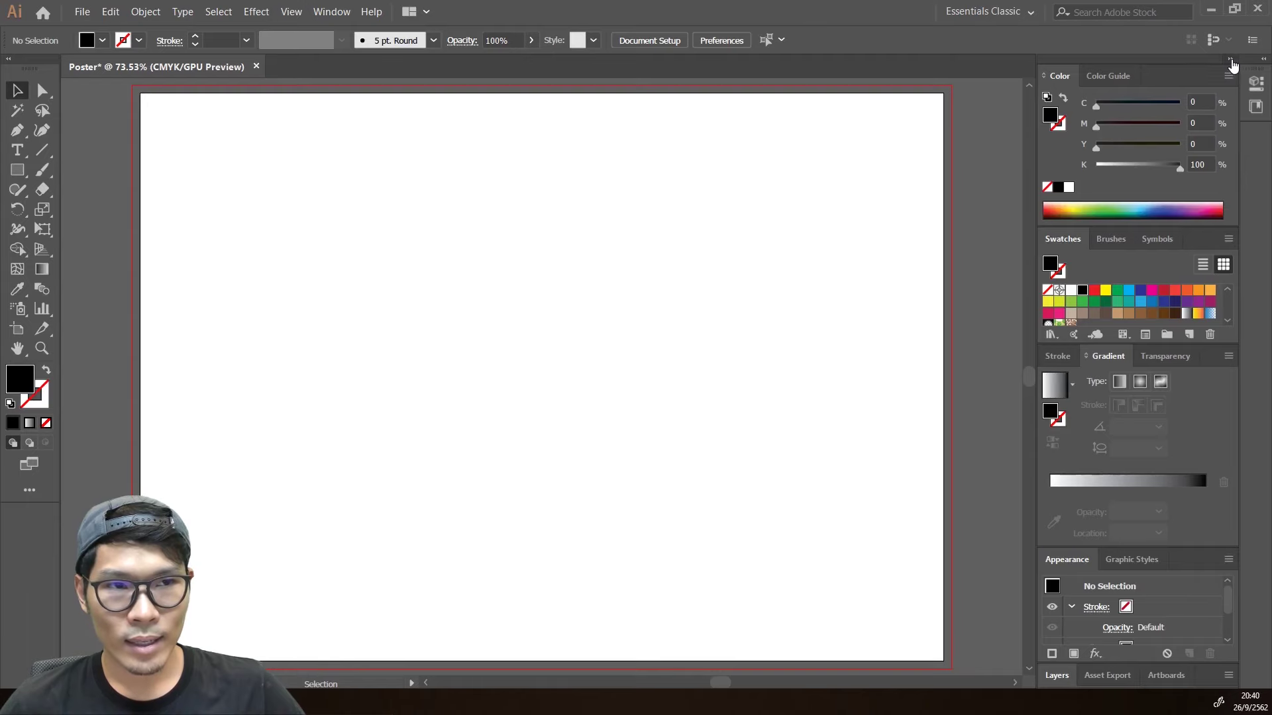
{"action": "left_click", "coordinate": [1231, 60]}
{"action": "left_click", "coordinate": [1230, 60]}
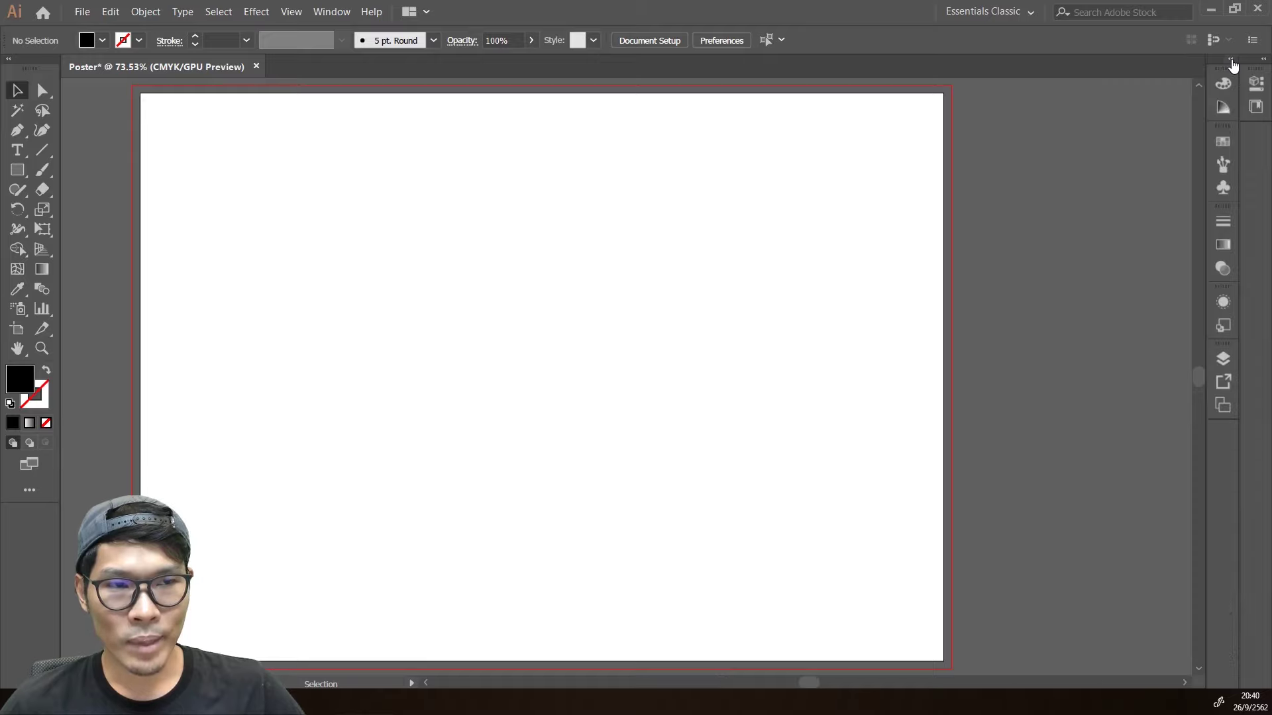
{"action": "left_click", "coordinate": [1231, 60]}
{"action": "left_click", "coordinate": [1230, 60]}
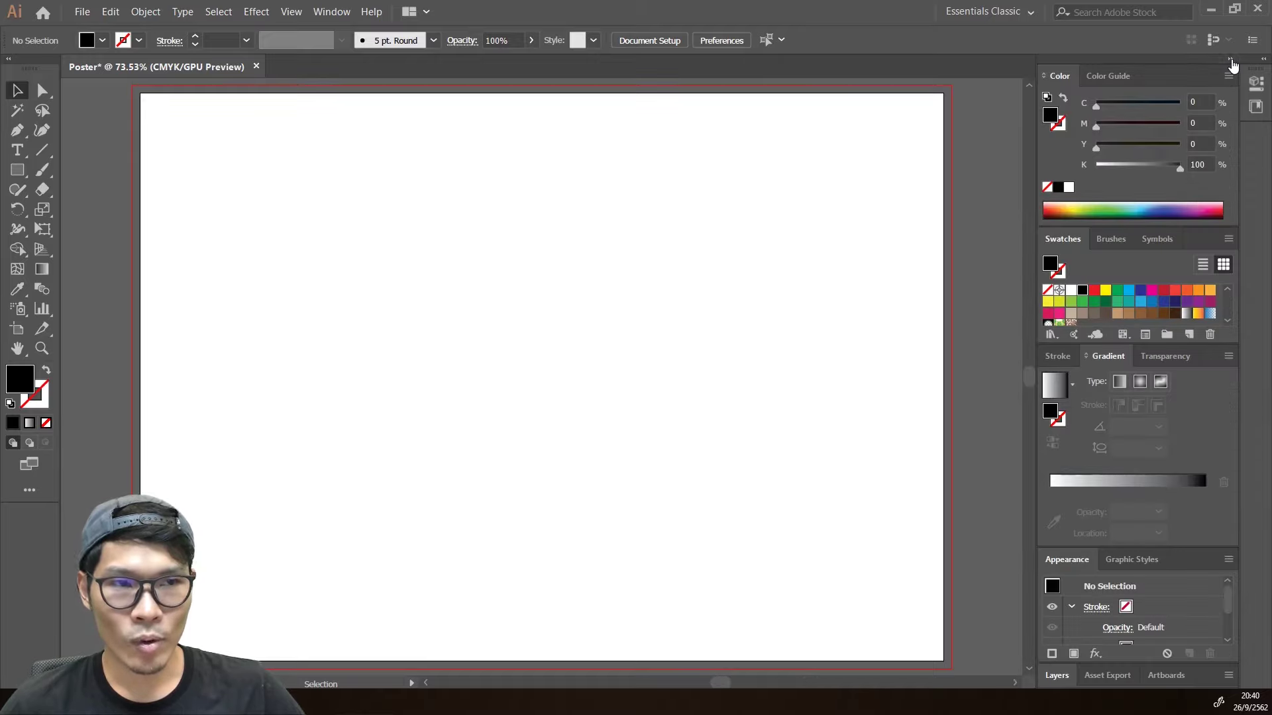
{"action": "left_click", "coordinate": [1231, 60]}
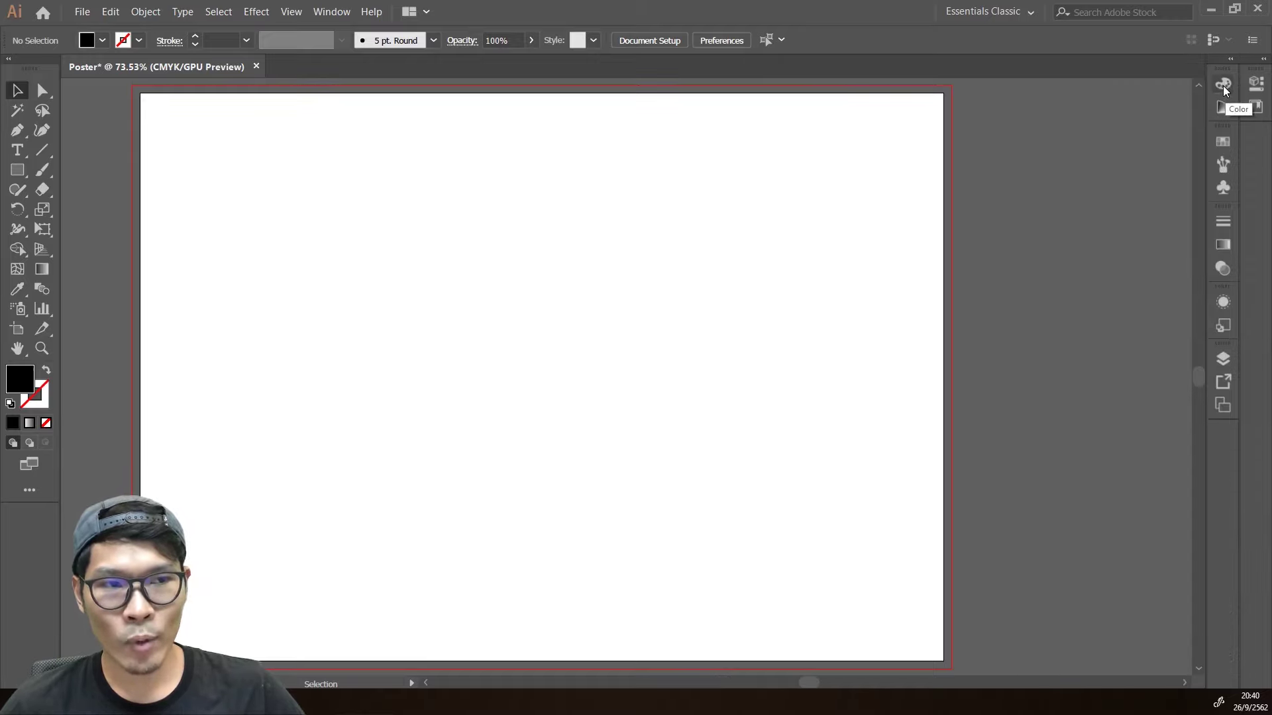
Preview Color, Color Guide, Swatches, Brushes, Symbols, Stroke and Gradient from the icons, then re-expand with Color in front.
{"action": "left_click", "coordinate": [1224, 84]}
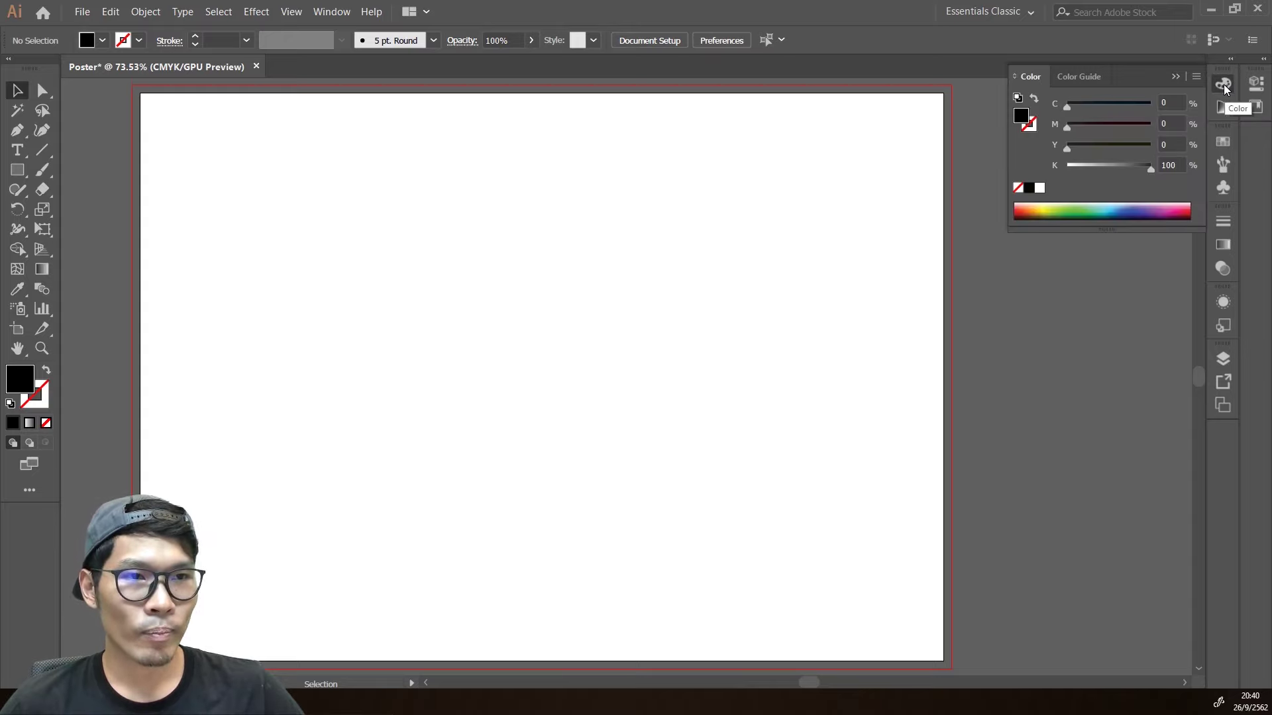
{"action": "left_click", "coordinate": [1223, 108]}
{"action": "left_click", "coordinate": [1224, 141]}
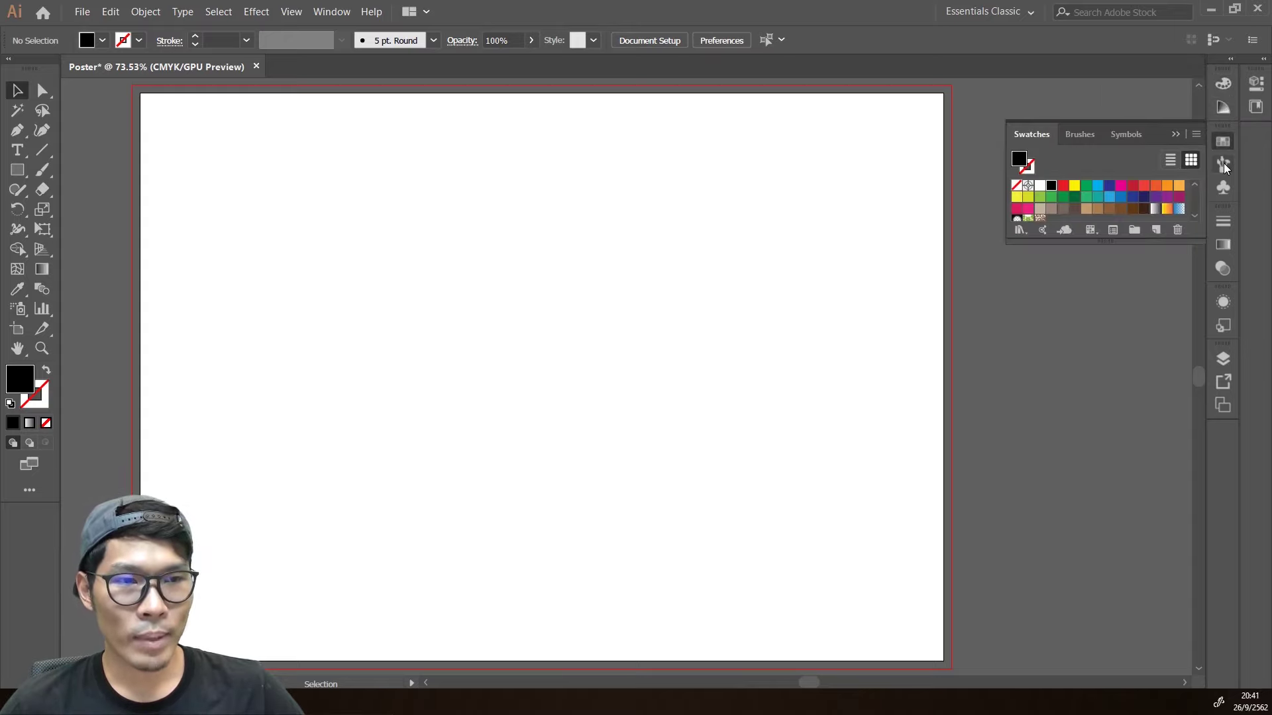
{"action": "left_click", "coordinate": [1223, 164]}
{"action": "left_click", "coordinate": [1223, 188]}
{"action": "left_click", "coordinate": [1223, 221]}
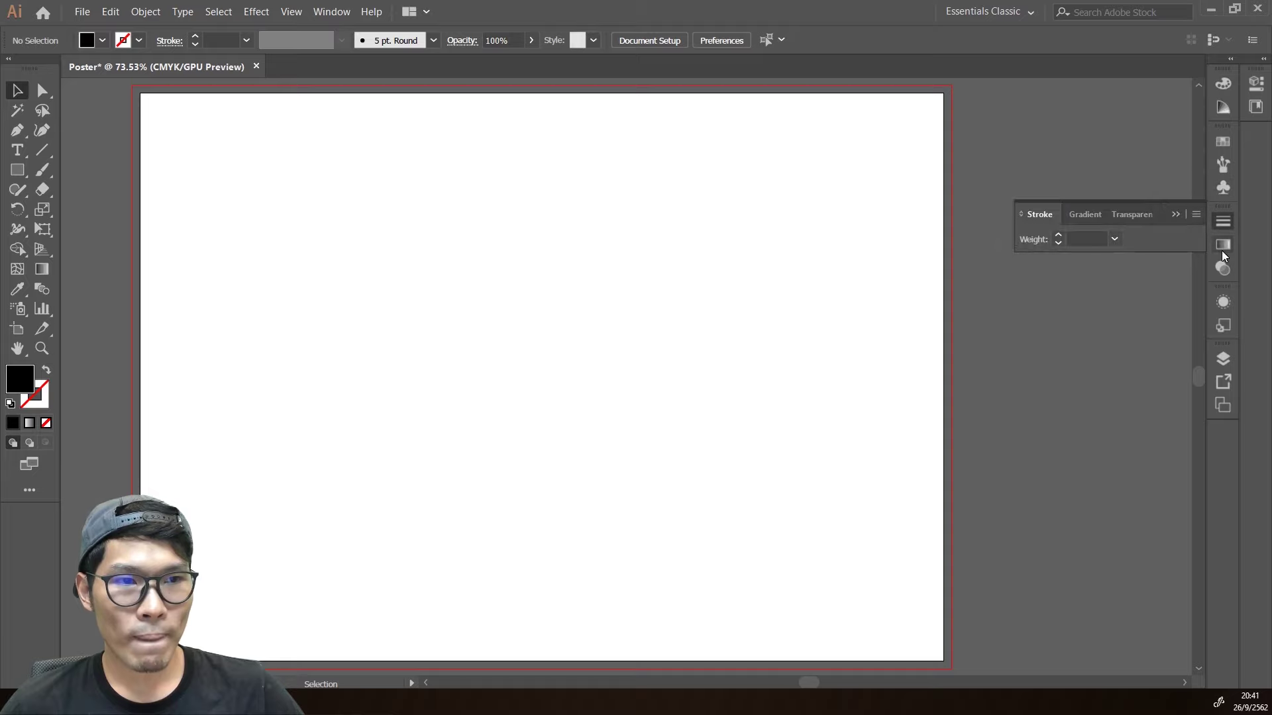
{"action": "left_click", "coordinate": [1224, 244]}
{"action": "left_click", "coordinate": [1231, 60]}
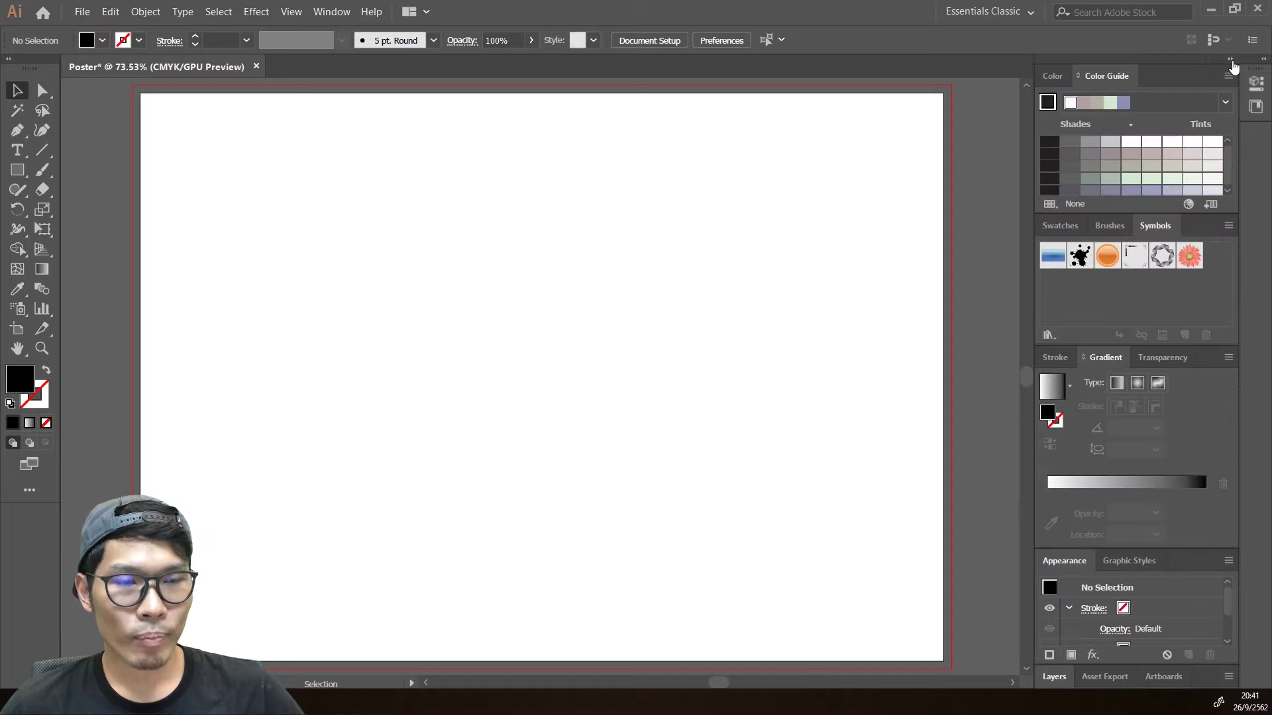
{"action": "key", "text": "F6"}
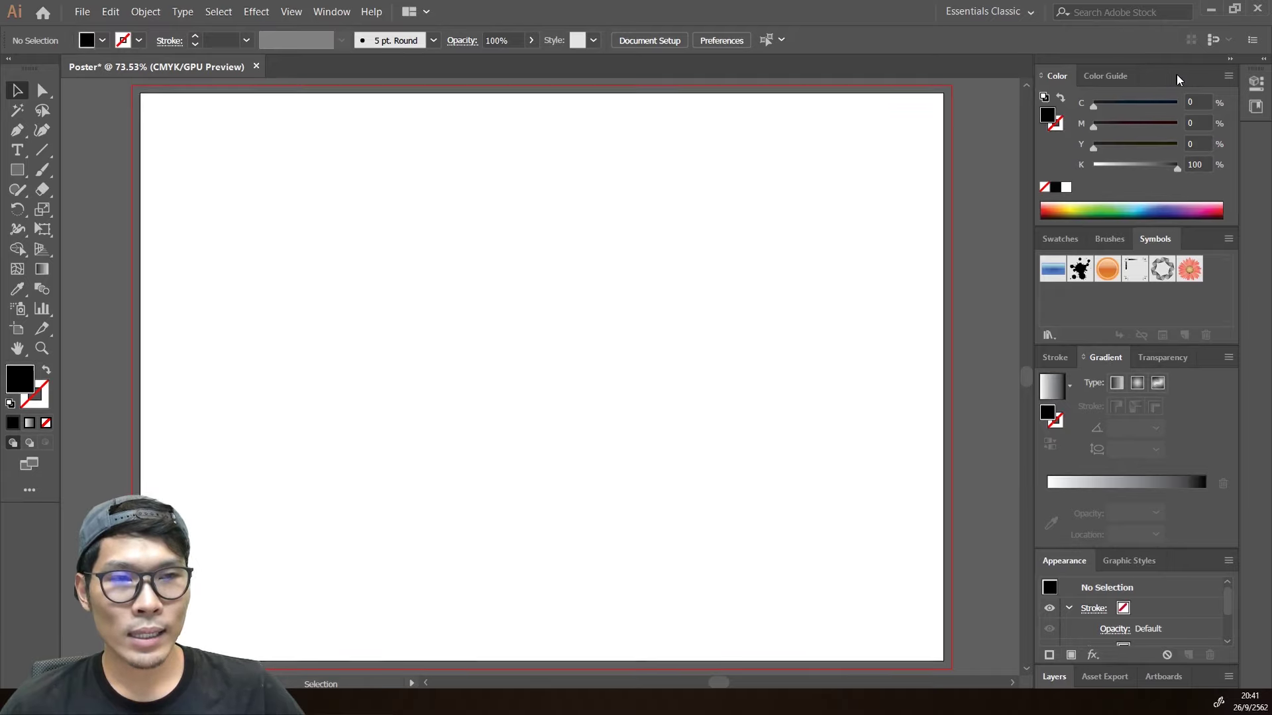
{"action": "mouse_move", "coordinate": [1178, 78]}
{"action": "left_mouse_down"}
{"action": "mouse_move", "coordinate": [578, 159]}
{"action": "mouse_move", "coordinate": [880, 156]}
{"action": "mouse_move", "coordinate": [505, 157]}
{"action": "mouse_move", "coordinate": [816, 172]}
{"action": "mouse_move", "coordinate": [909, 136]}
{"action": "mouse_move", "coordinate": [759, 266]}
{"action": "mouse_move", "coordinate": [885, 185]}
{"action": "mouse_move", "coordinate": [1127, 67]}
{"action": "left_mouse_up"}
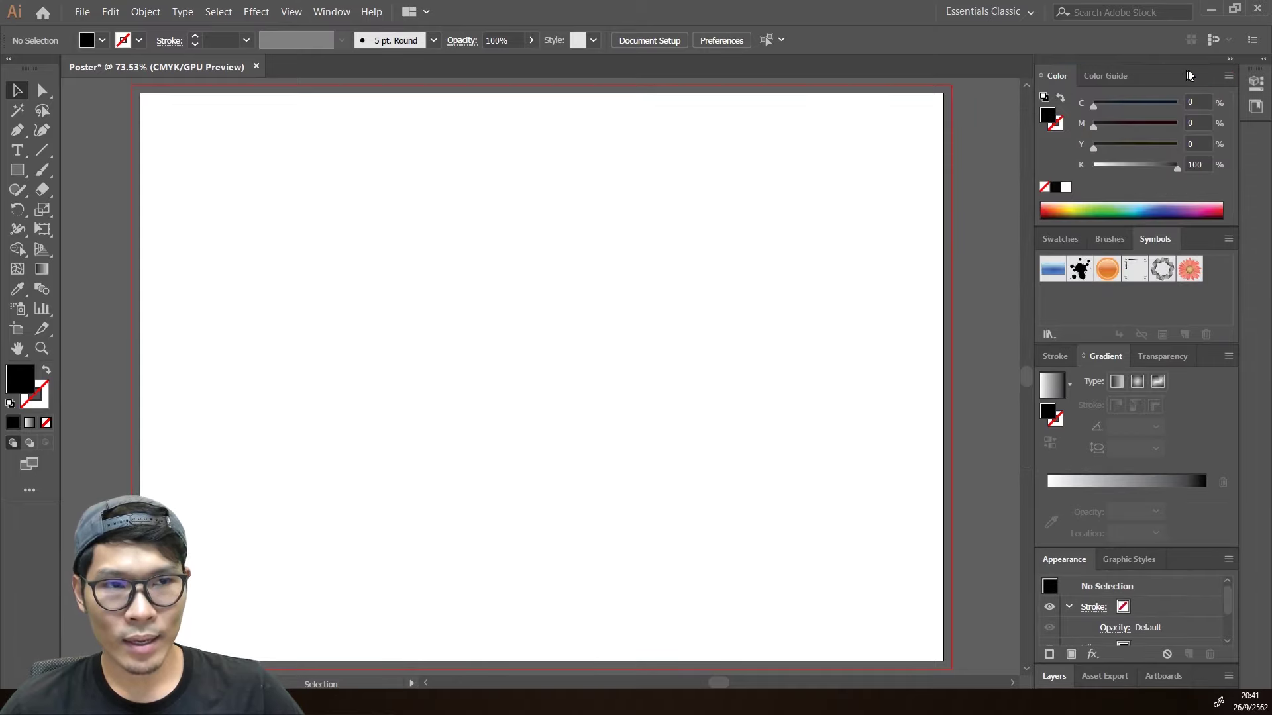
{"action": "left_click", "coordinate": [1228, 76]}
{"action": "left_click", "coordinate": [1192, 85]}
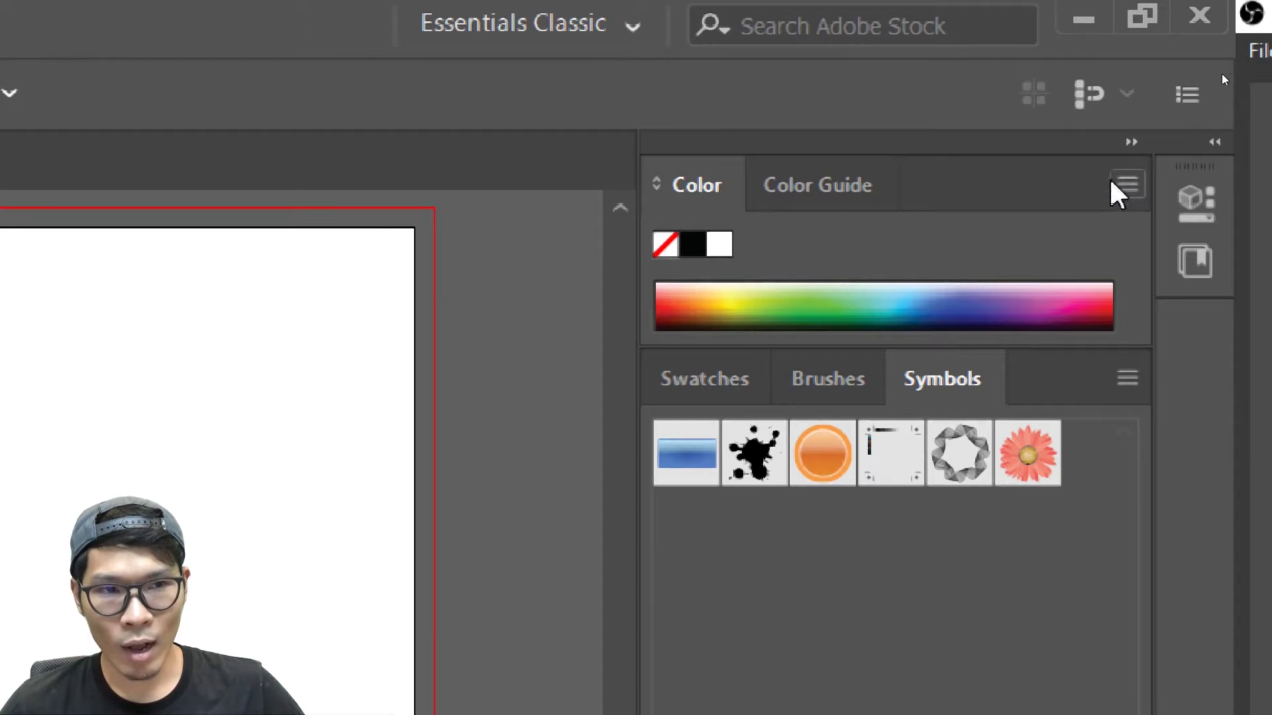
{"action": "left_click", "coordinate": [1126, 188]}
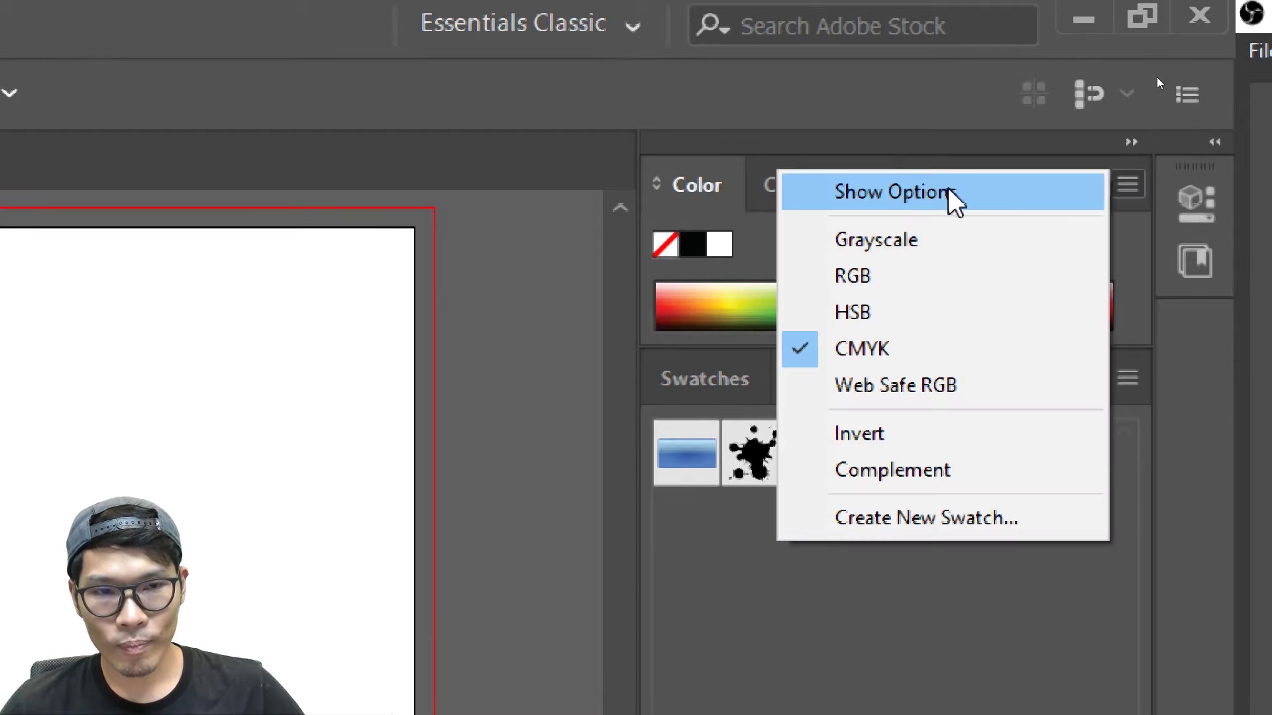
{"action": "left_click", "coordinate": [948, 194]}
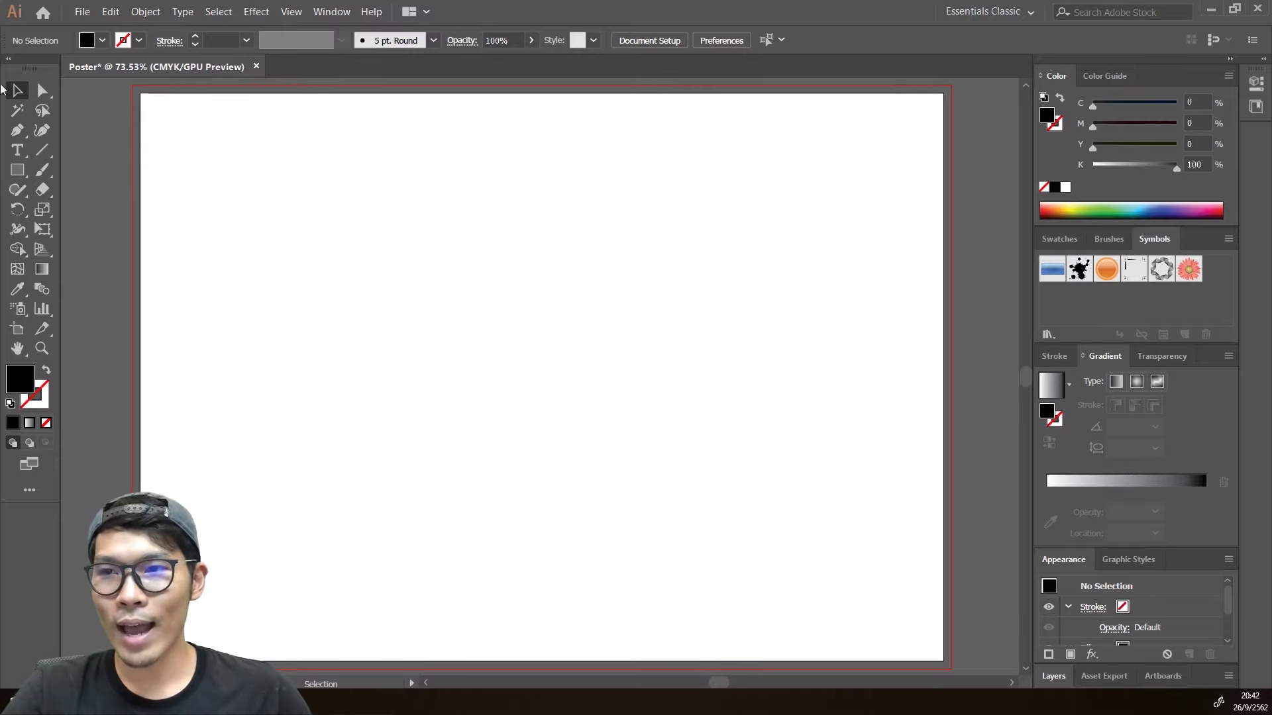
{"action": "left_click", "coordinate": [17, 90]}
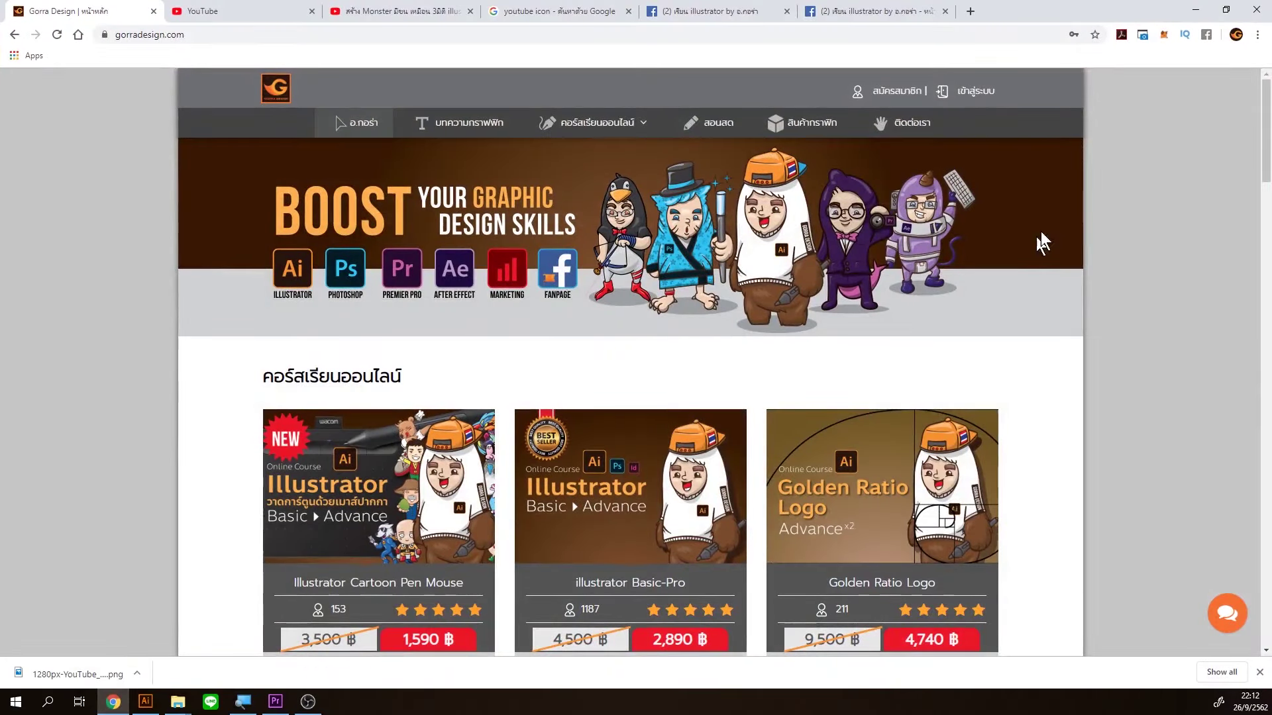
Open the illustrator Basic-Pro course card from the gorradesign.com home page and scroll to its 2,890 baht details.
{"action": "mouse_move", "coordinate": [1266, 132]}
{"action": "left_mouse_down"}
{"action": "mouse_move", "coordinate": [1265, 239]}
{"action": "mouse_move", "coordinate": [1267, 157]}
{"action": "left_mouse_up"}
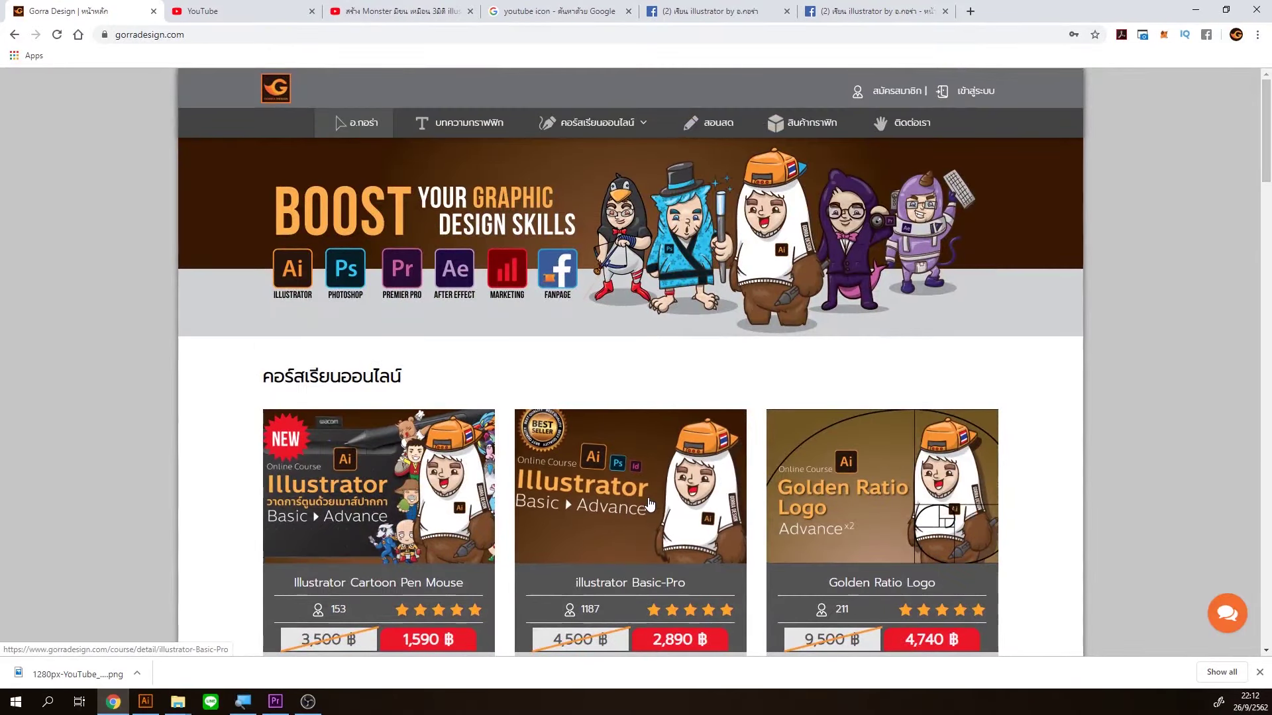
{"action": "left_click", "coordinate": [649, 505]}
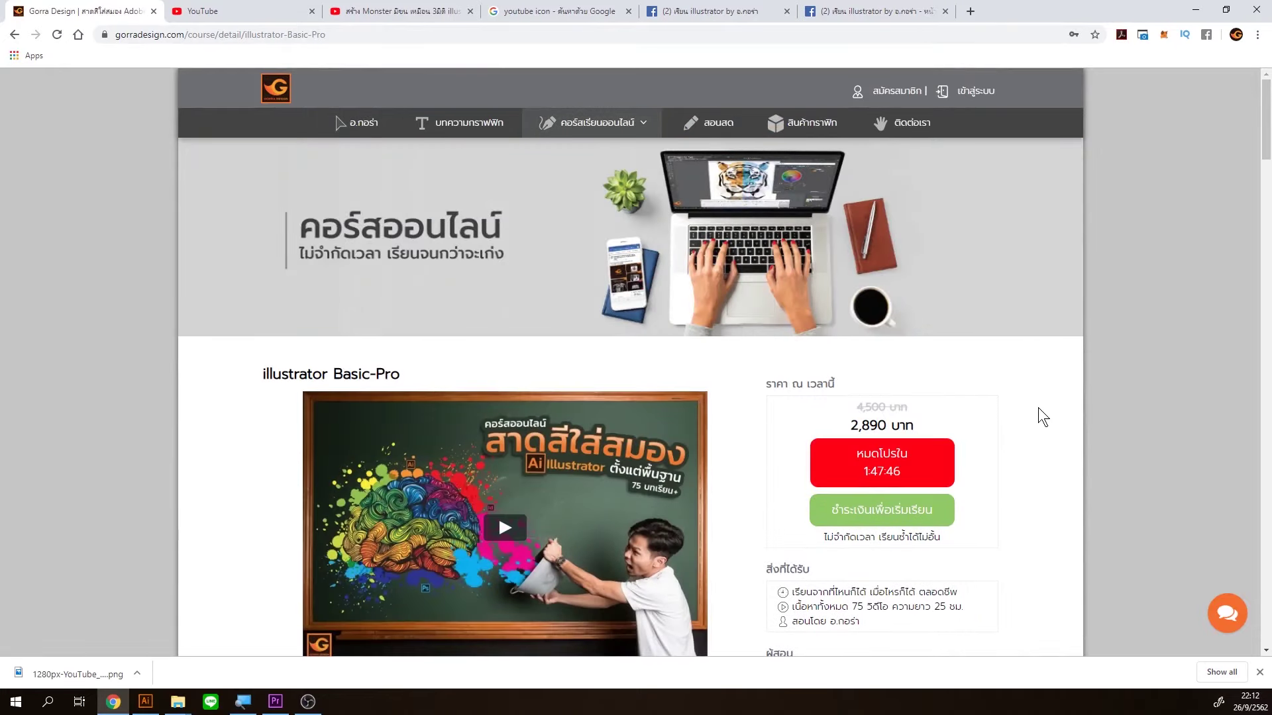
{"action": "scroll", "coordinate": [1038, 418], "scroll_direction": "down", "scroll_amount": 3}
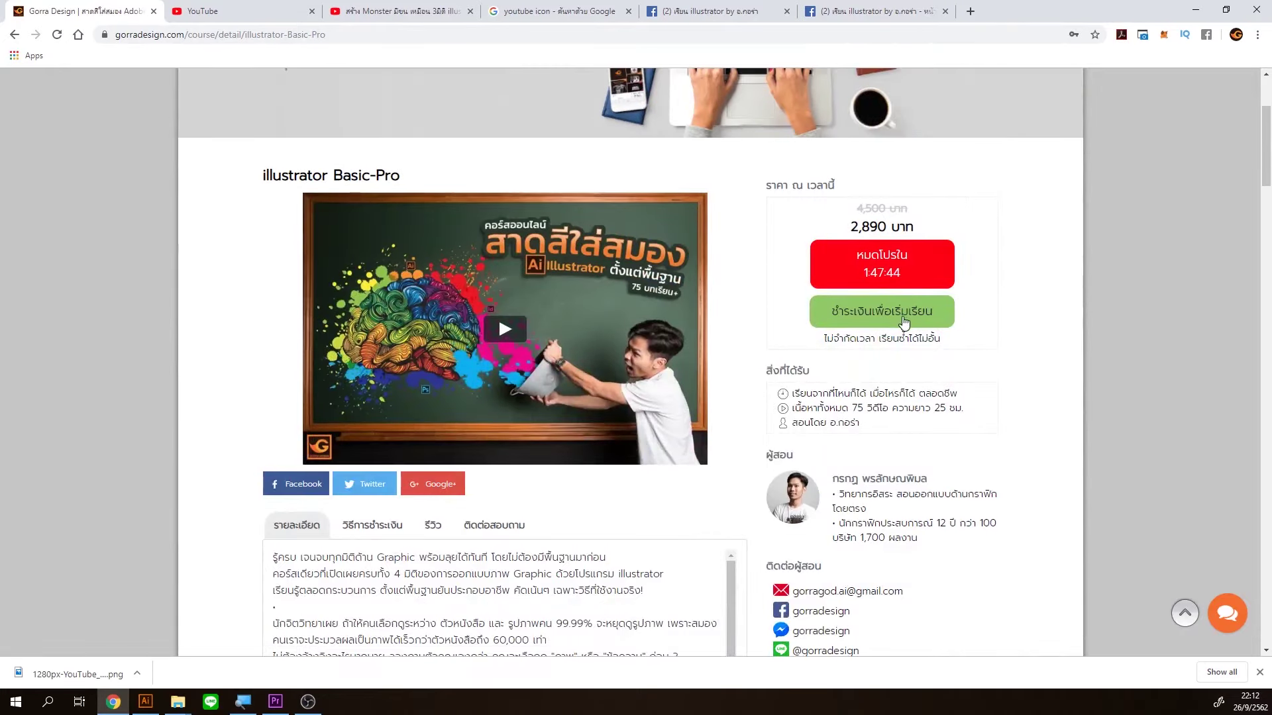